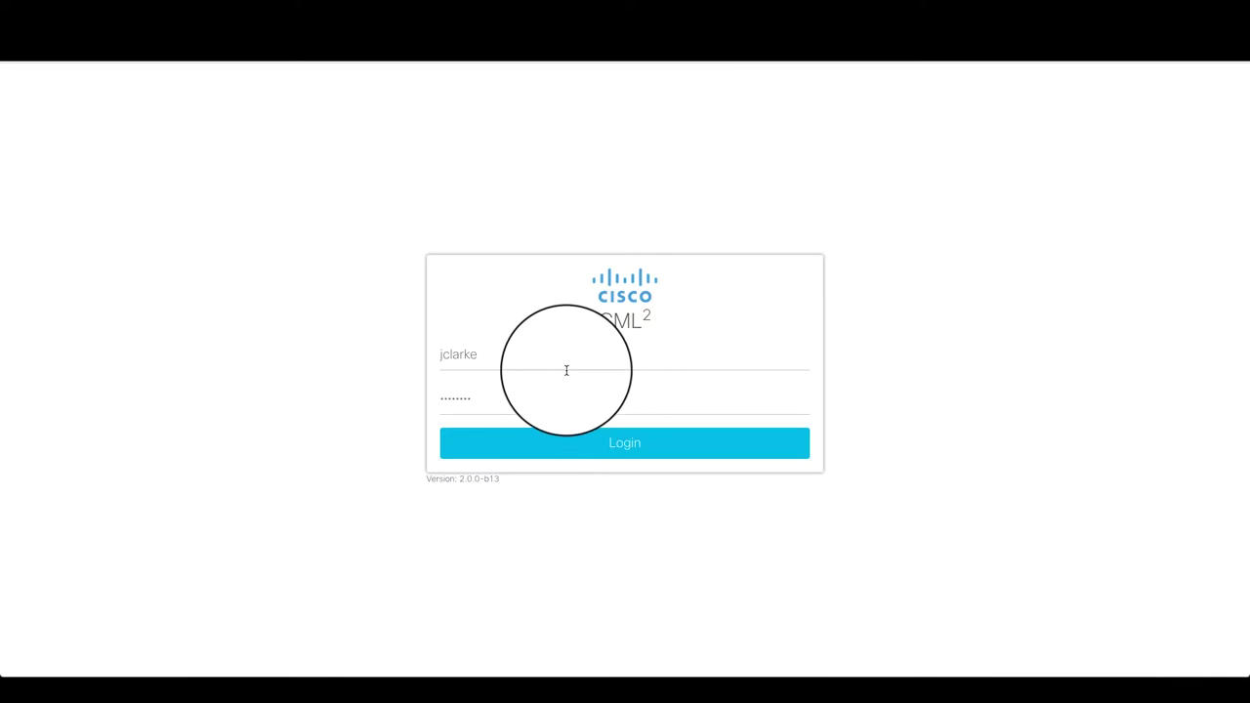
- Log in to CML2 with the account username and password to reach the Lab Manager dashboard
left_click(600, 441)
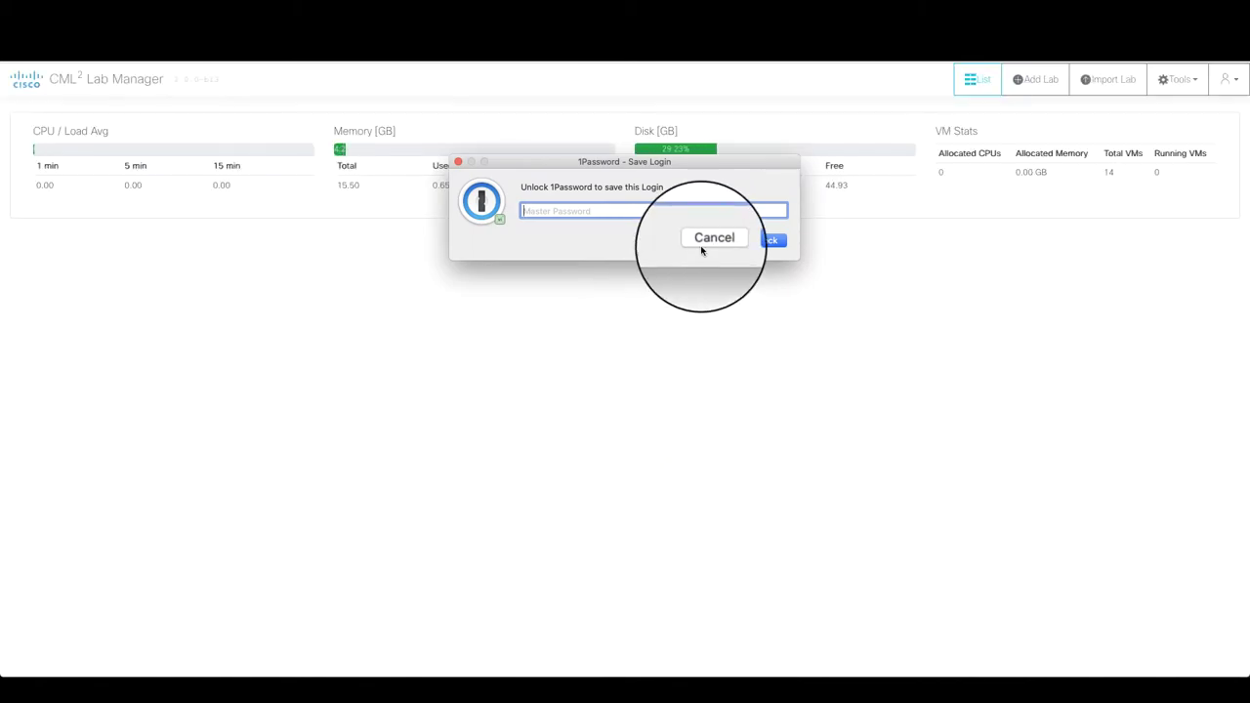
- Cancel the 1Password save-login prompt over the Lab Manager dashboard
left_click(702, 243)
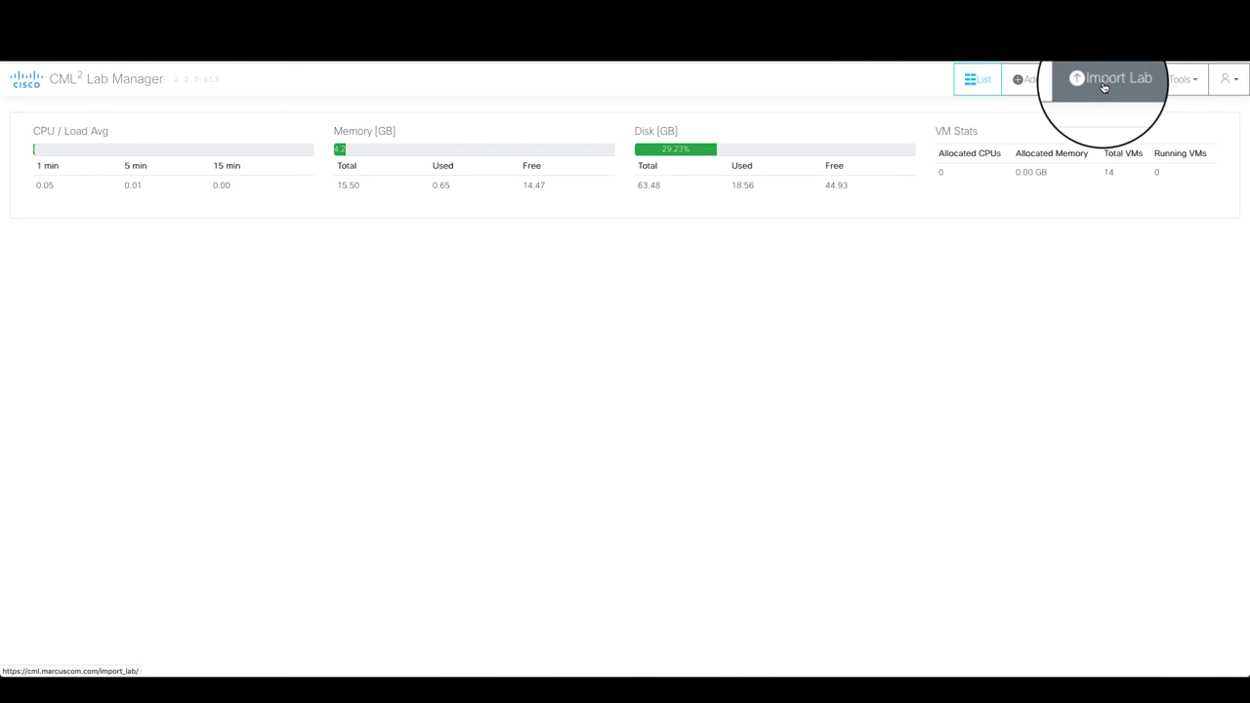
- Add a new lab, retitle it 'Walkthrough Lab', and open it in the Workbench
left_click(1045, 85)
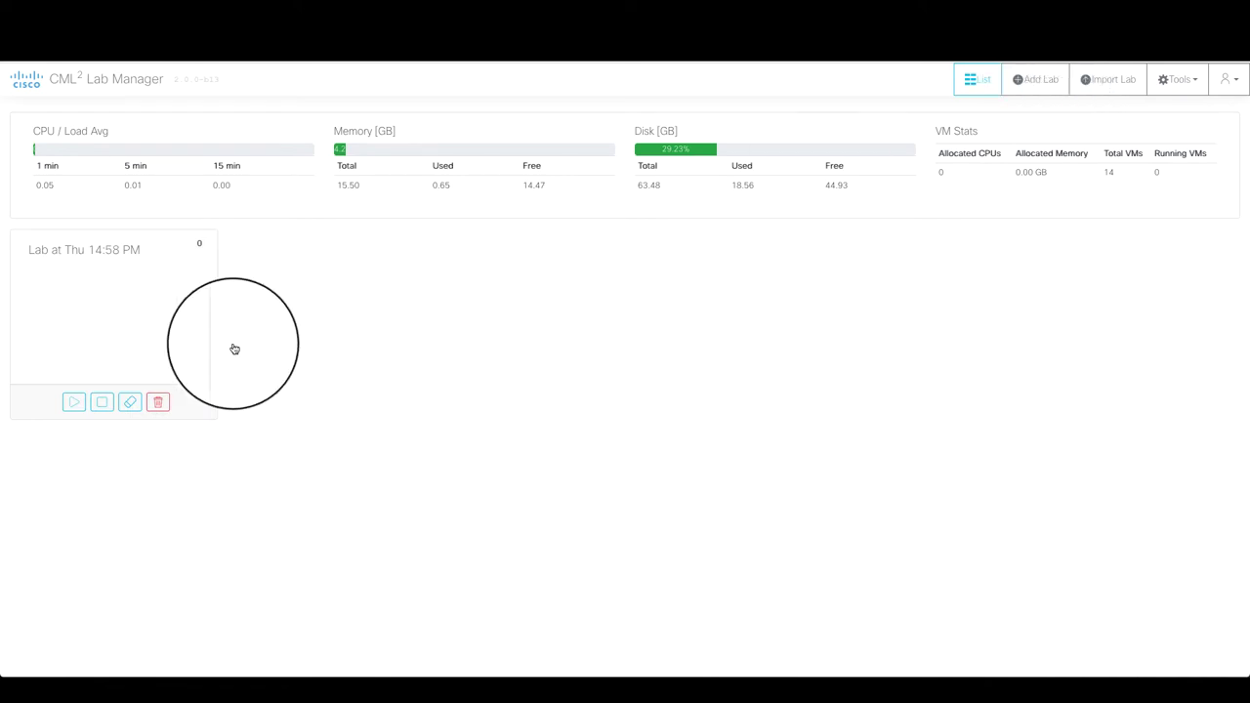
left_click(93, 249)
triple_click(92, 250)
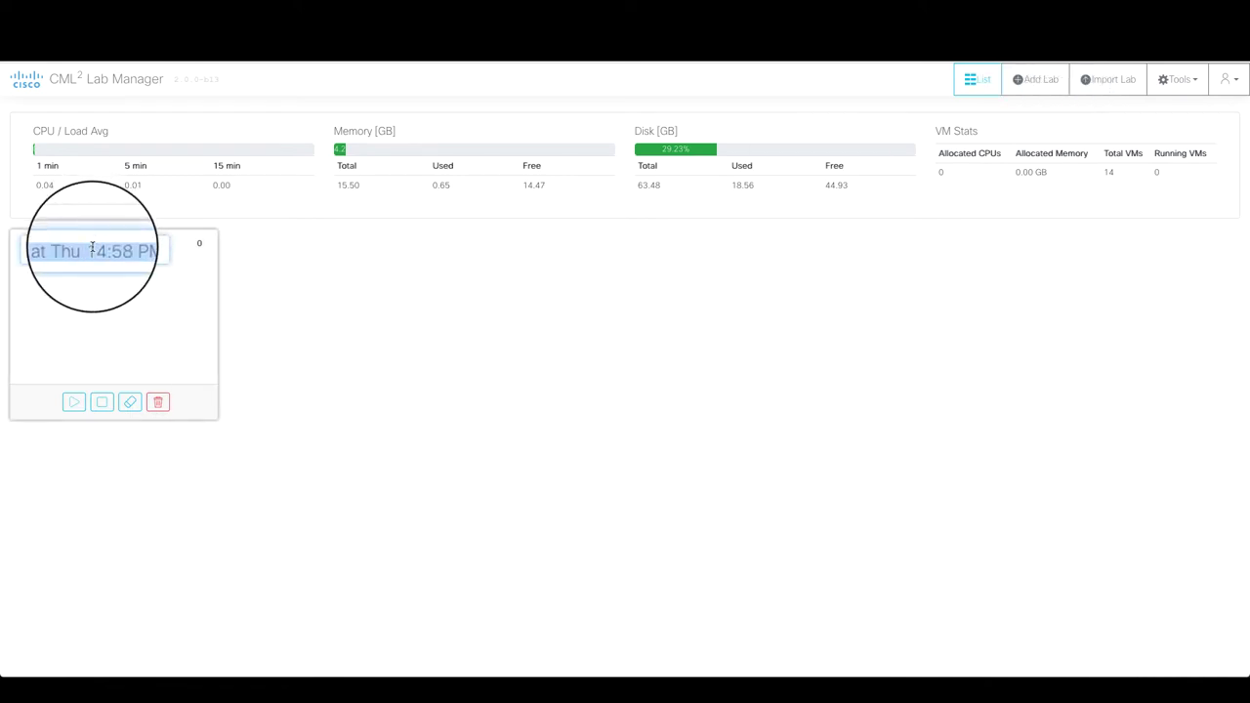
type("Walkthrough La")
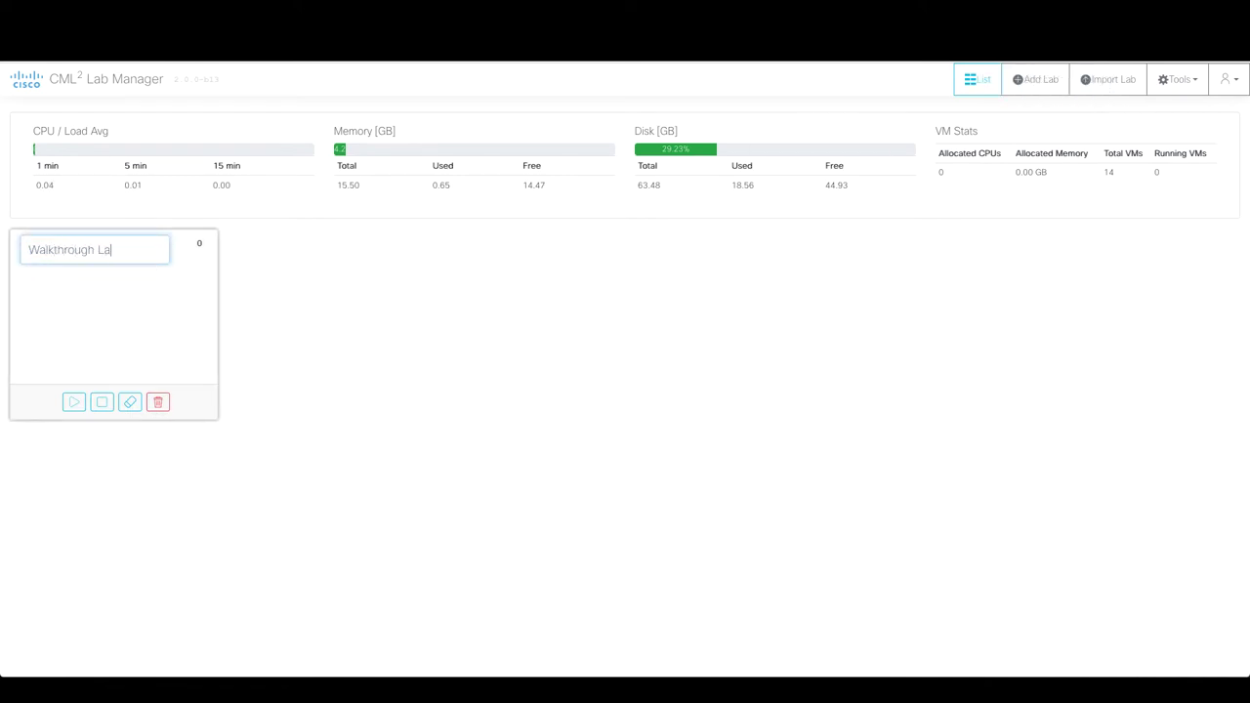
type("b")
left_click(110, 316)
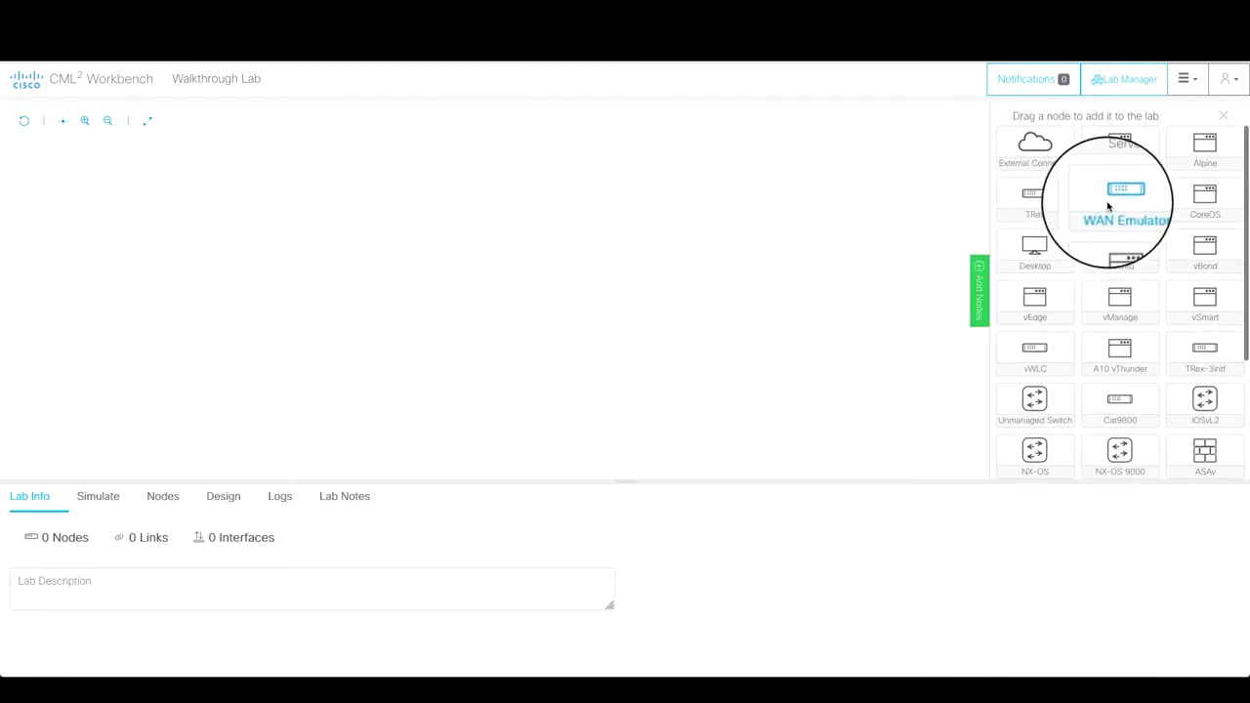
- Place an IOSv router and an IOSvL2 switch side by side from the Add Nodes palette
left_click(980, 285)
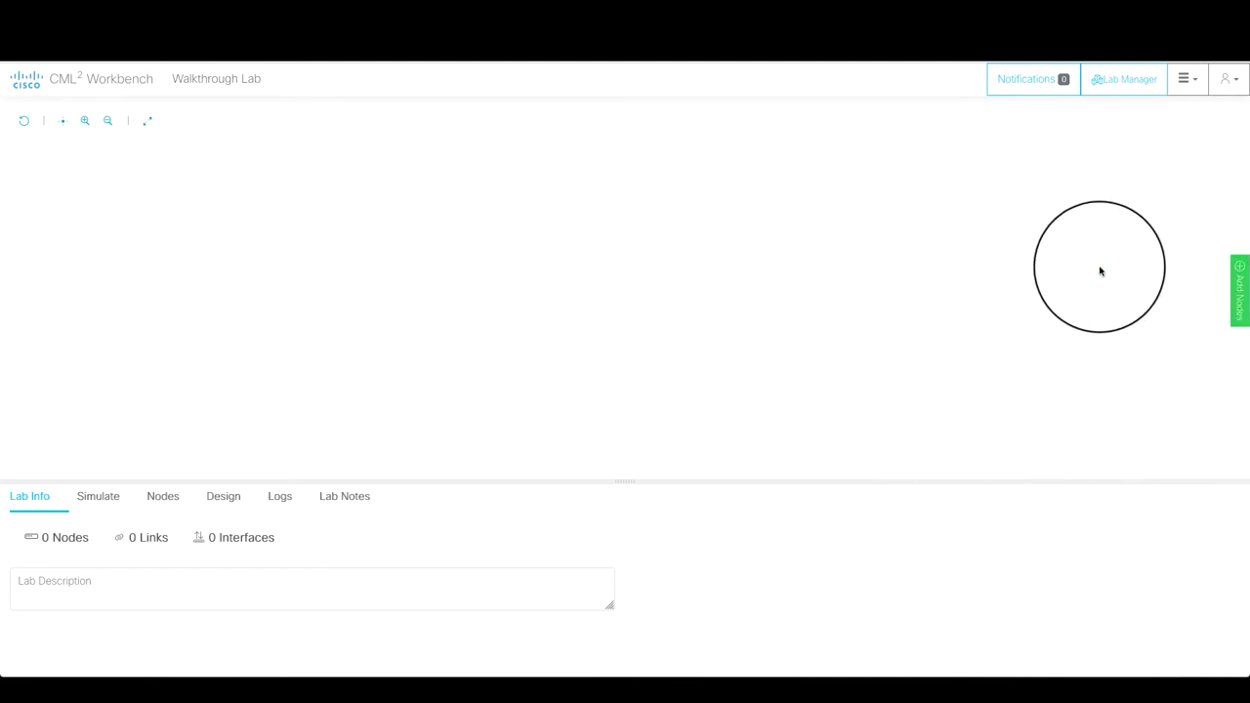
left_click(1242, 291)
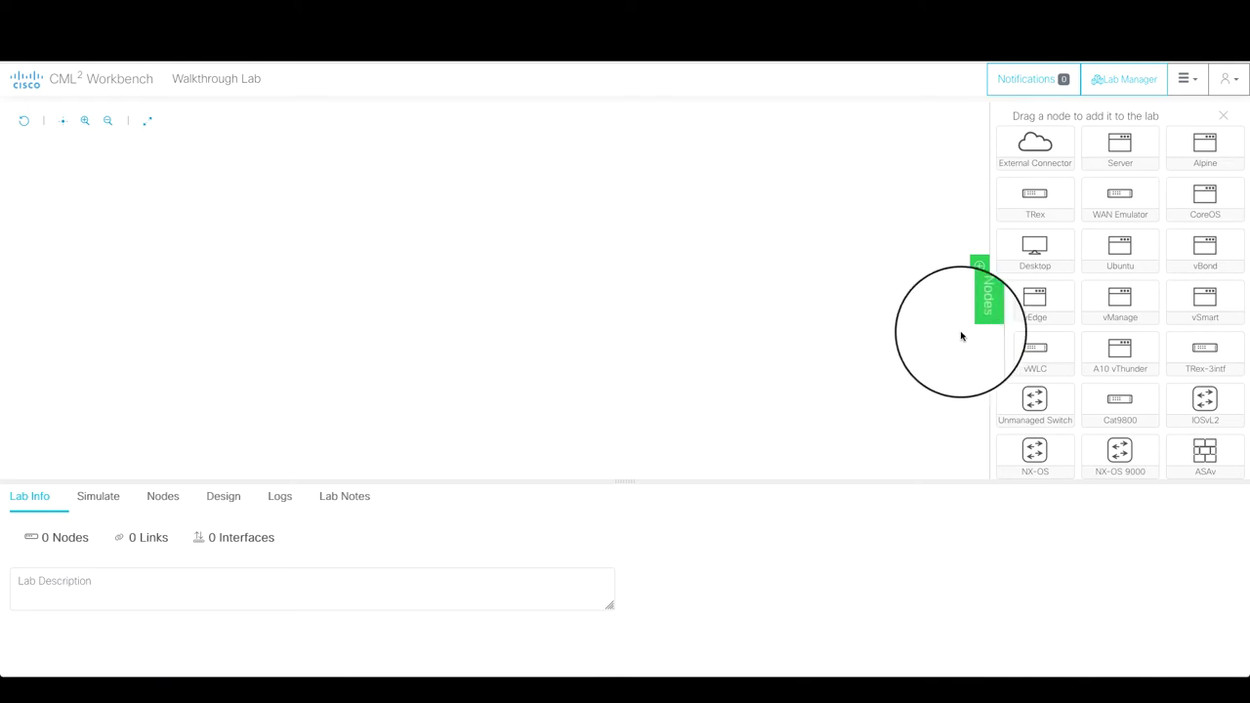
scroll(1034, 381, "down", 2)
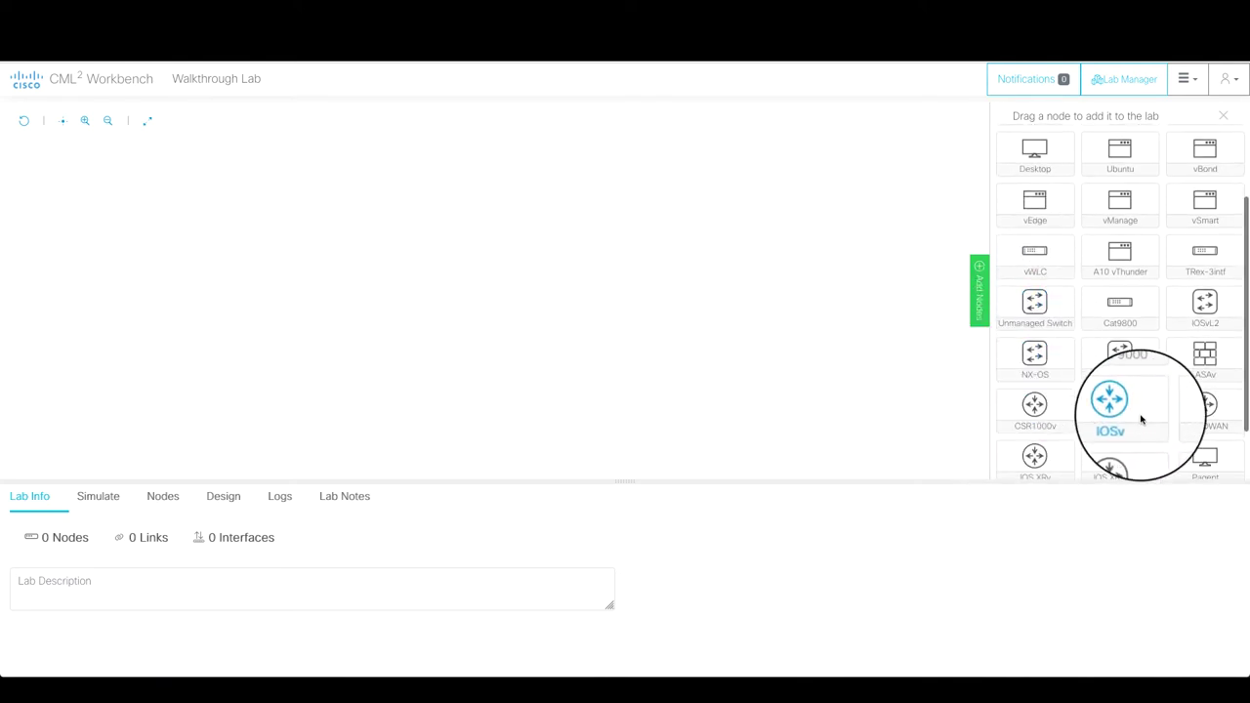
left_click_drag(1120, 404, 353, 258)
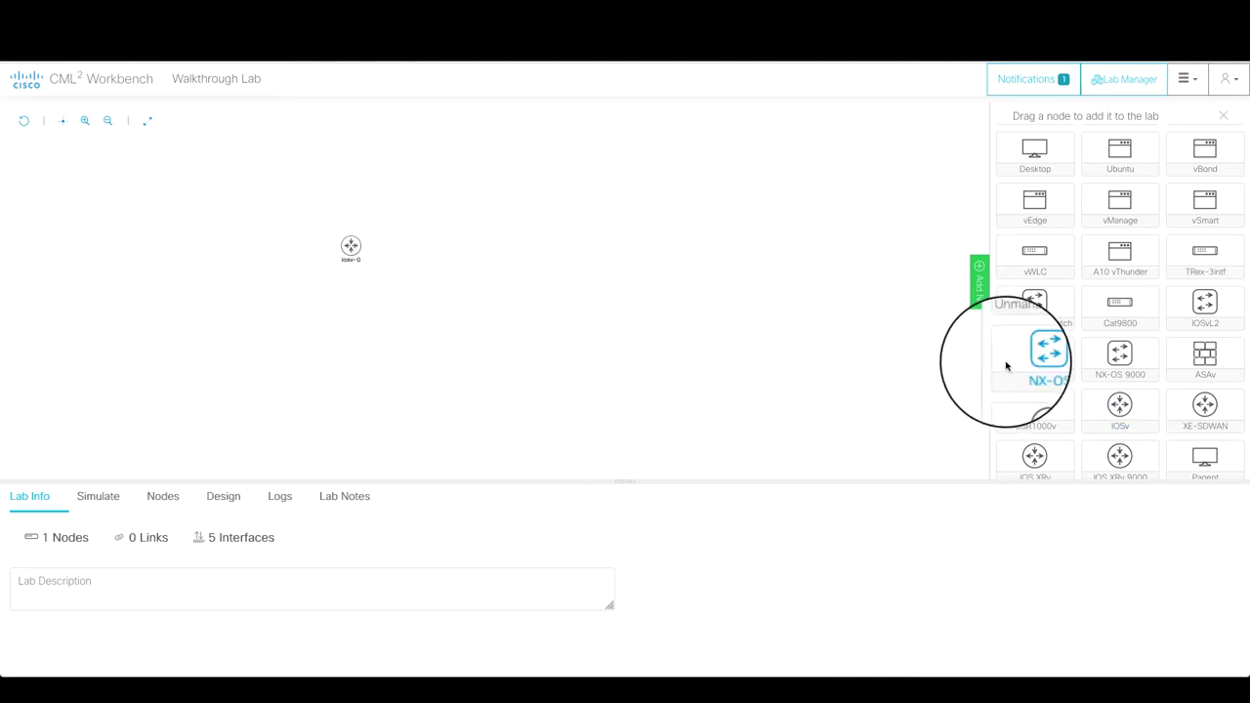
scroll(1152, 384, "down", 1)
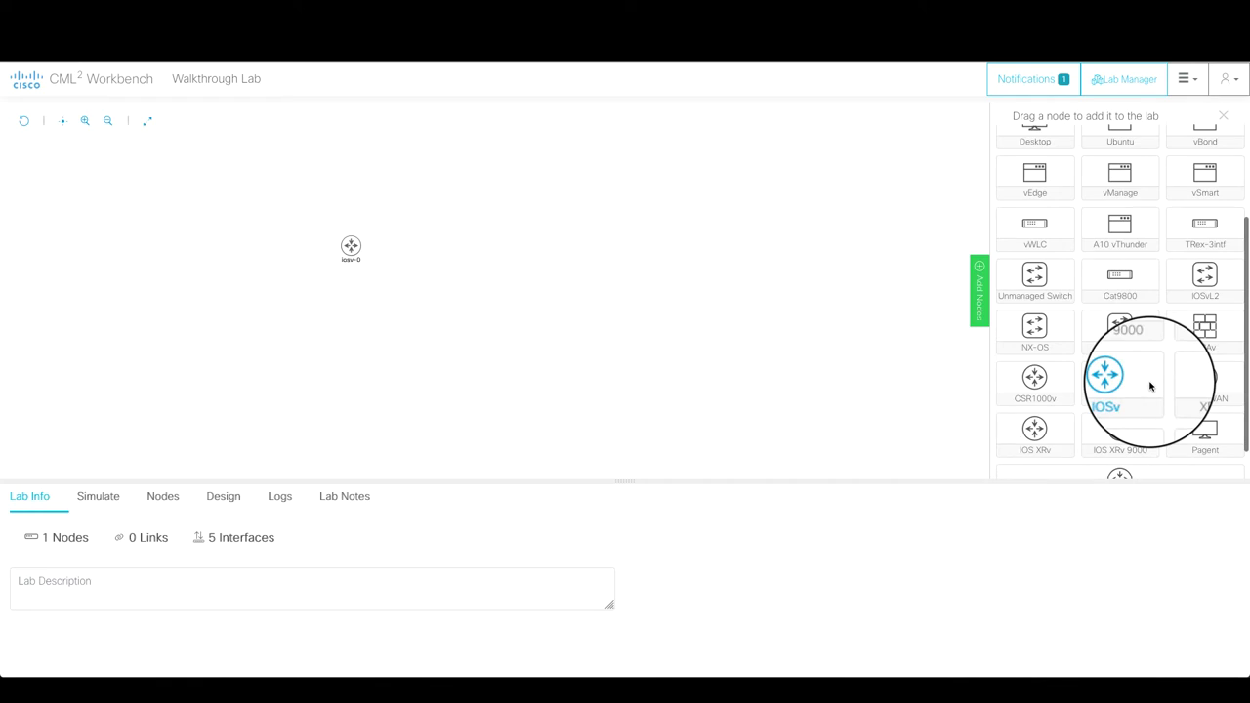
left_click_drag(1206, 275, 456, 253)
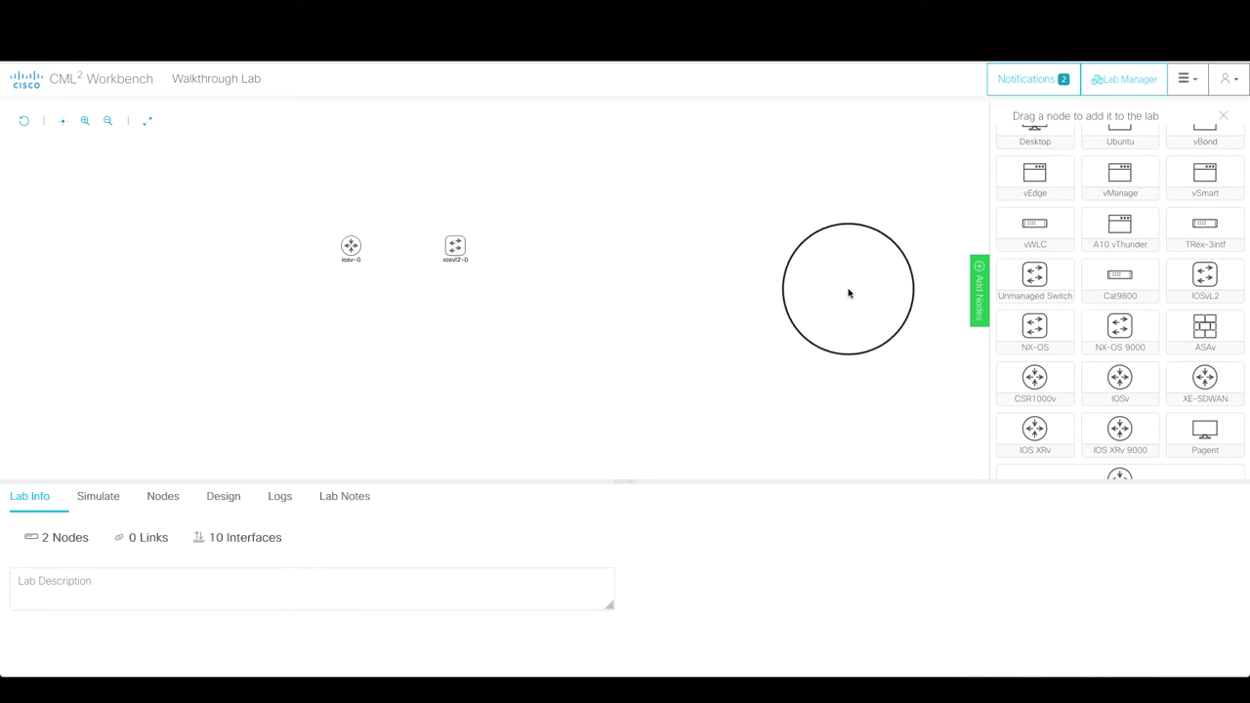
- Add an External Connector above and a Desktop node below, then hide the palette
scroll(1058, 214, "up", 3)
scroll(1058, 215, "up", 1)
left_click_drag(1036, 151, 396, 176)
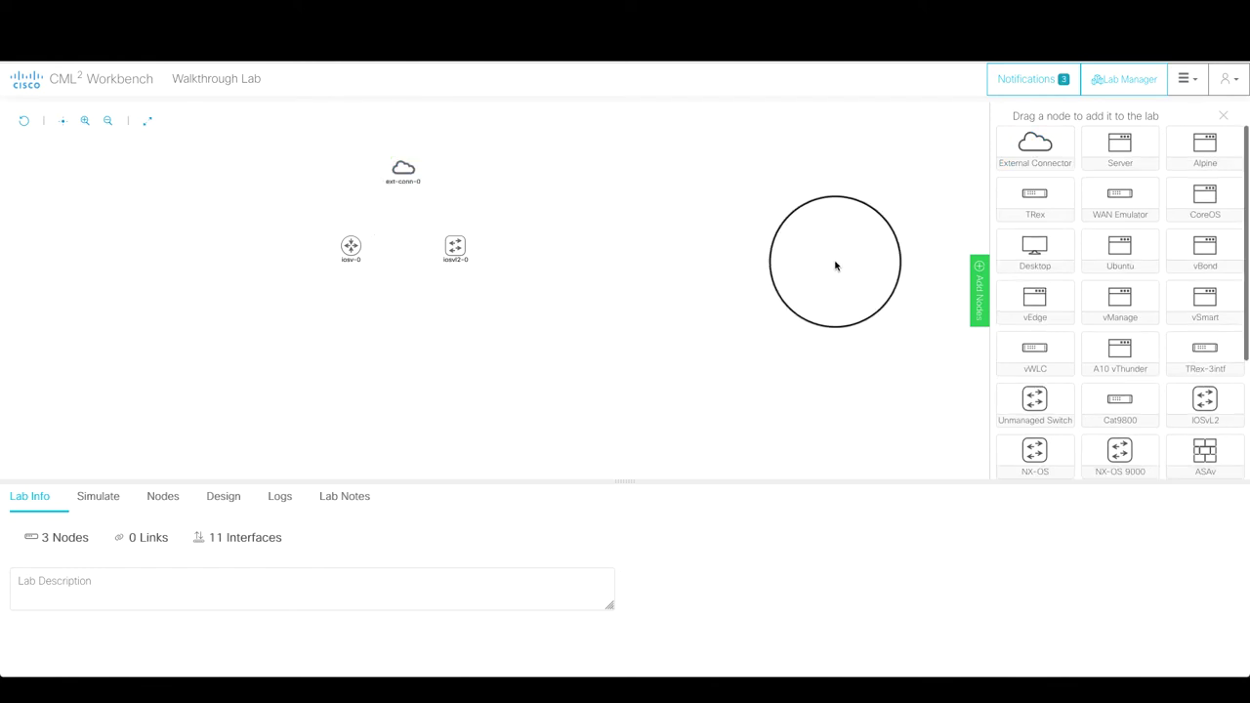
left_click_drag(1037, 250, 400, 330)
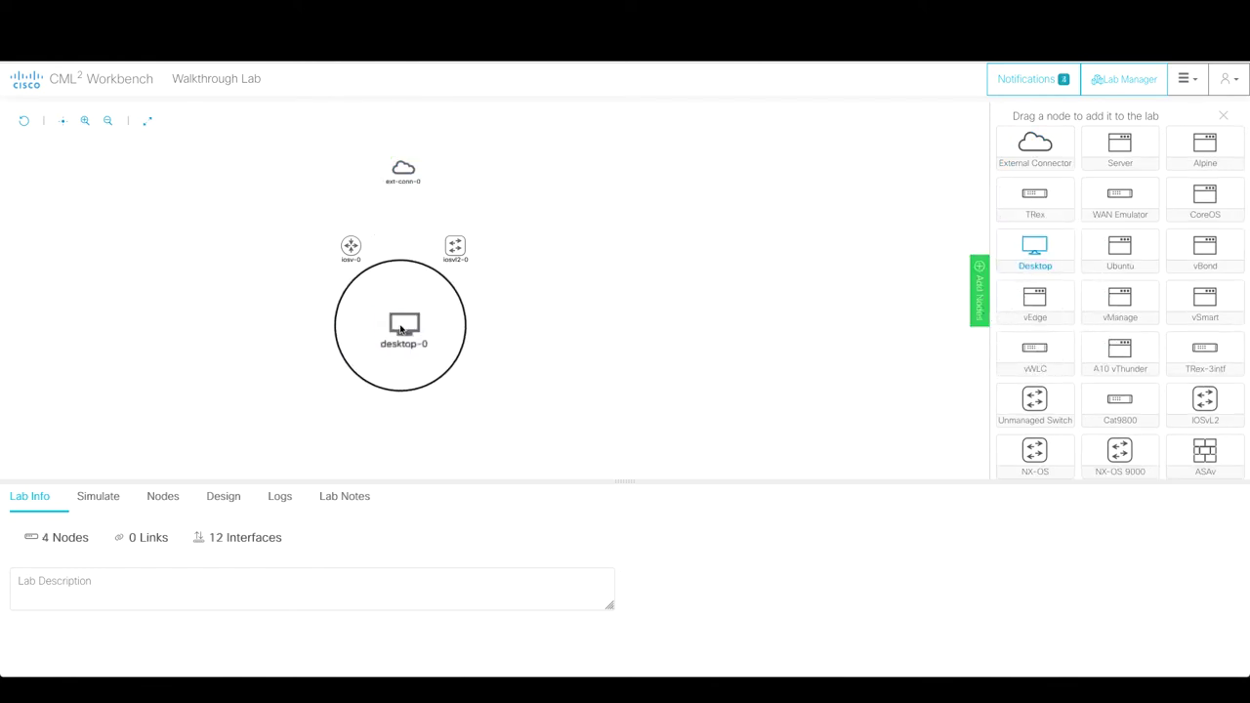
left_click(978, 303)
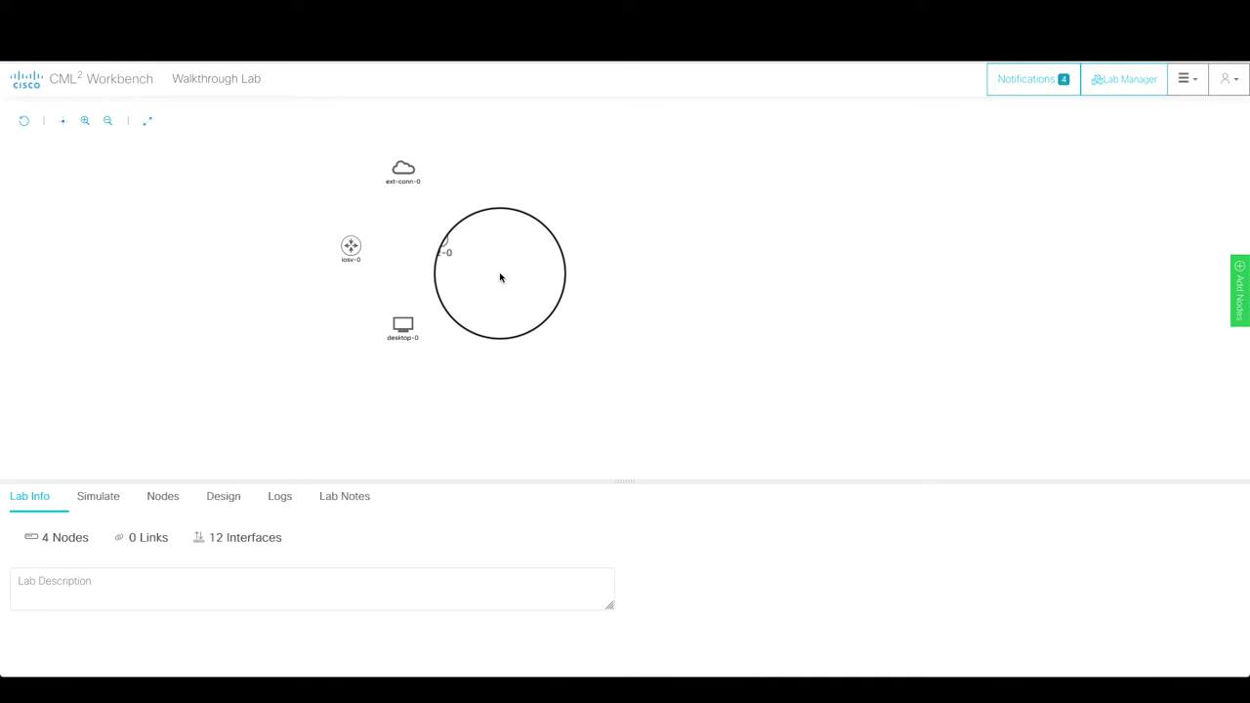
- Line up ext-conn-0, iosv-0, iosvl2-0 and desktop-0 left to right in one row
left_click(350, 247)
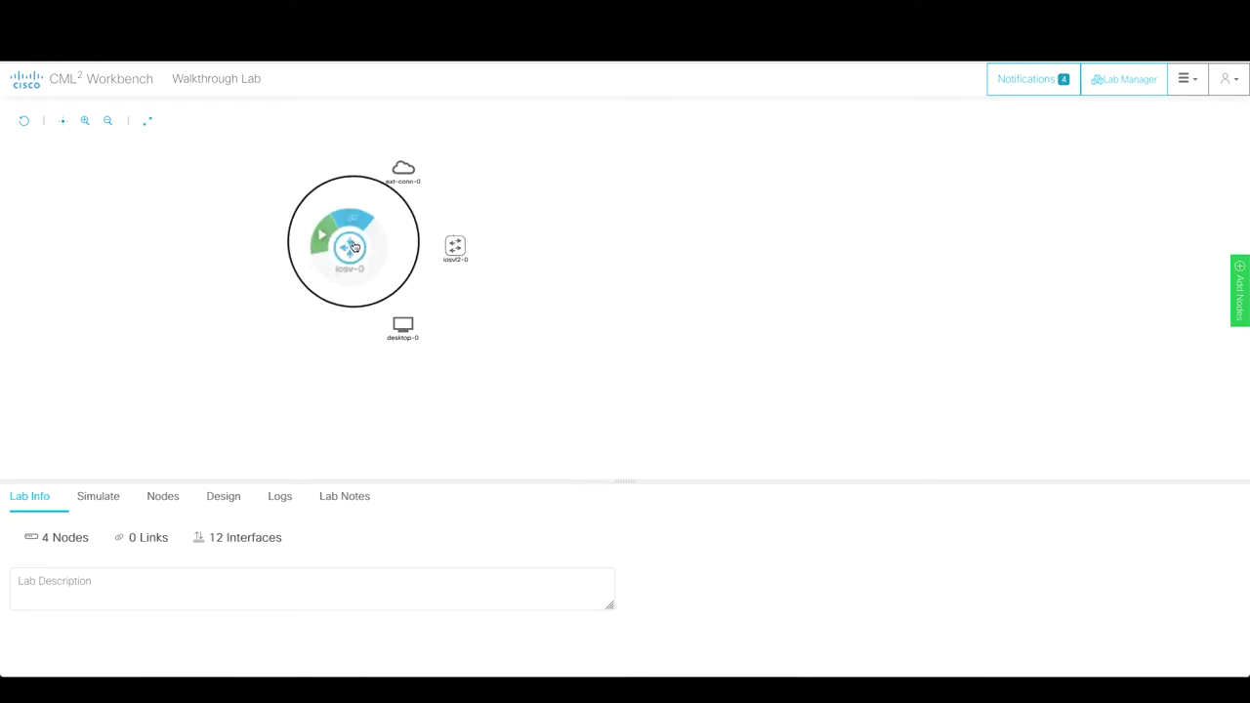
left_click_drag(354, 248, 327, 246)
left_click(325, 246)
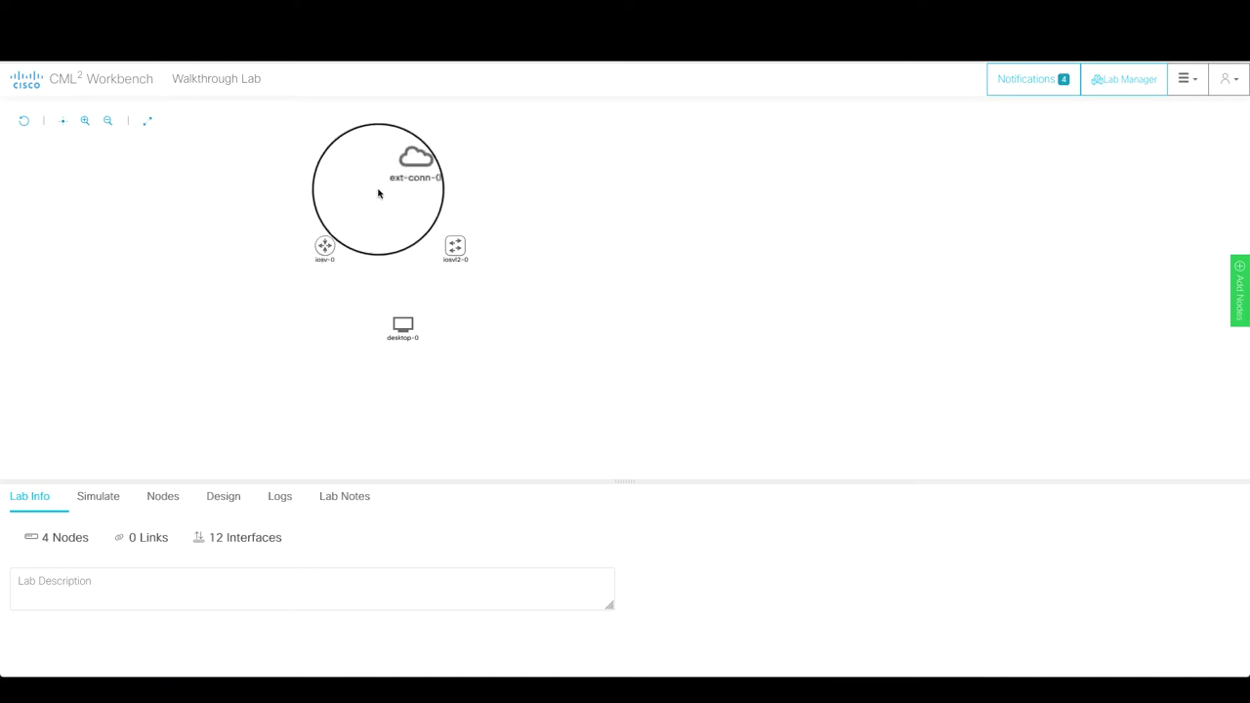
left_click(404, 168)
left_click_drag(404, 168, 224, 252)
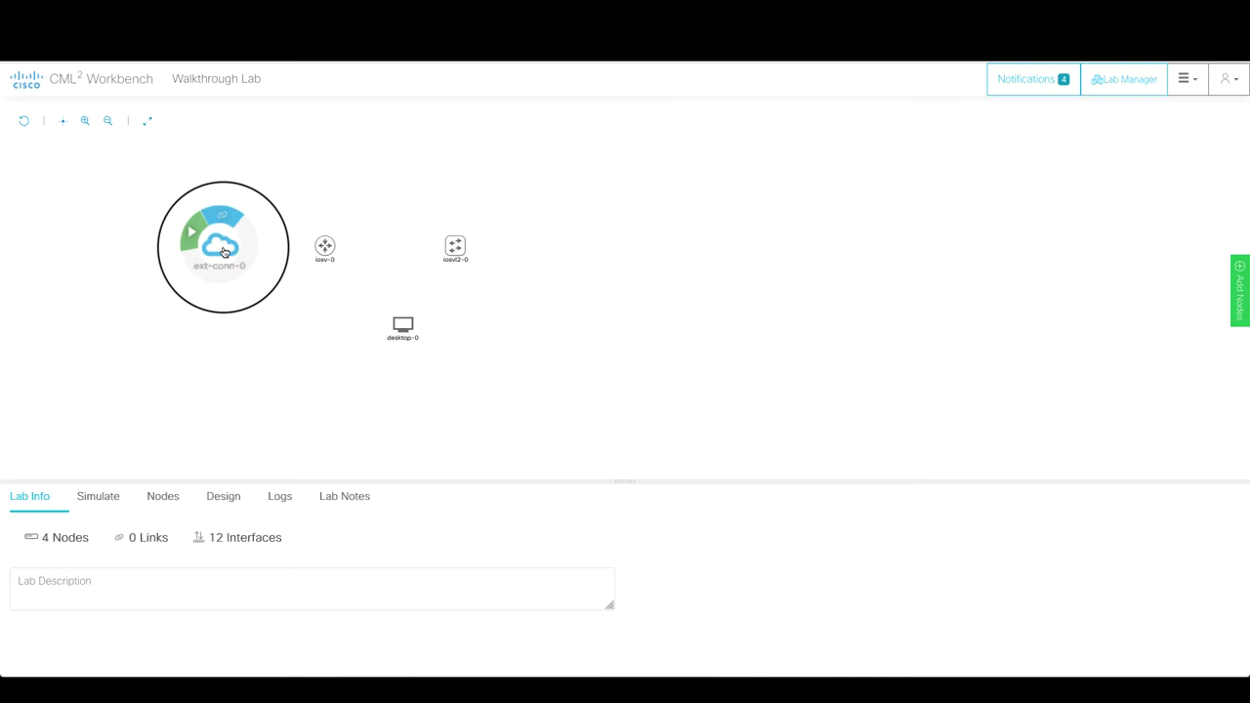
left_click(455, 246)
left_click_drag(455, 246, 419, 245)
left_click_drag(402, 326, 532, 245)
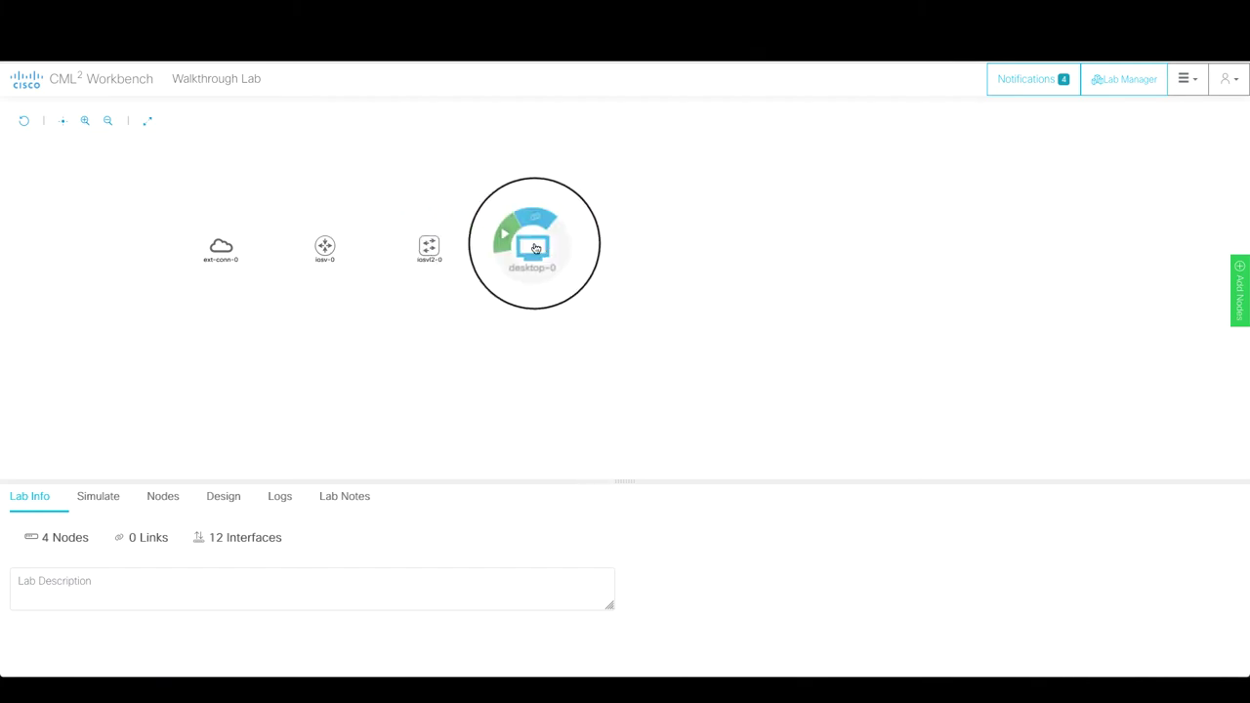
left_click_drag(429, 245, 439, 245)
left_click(221, 245)
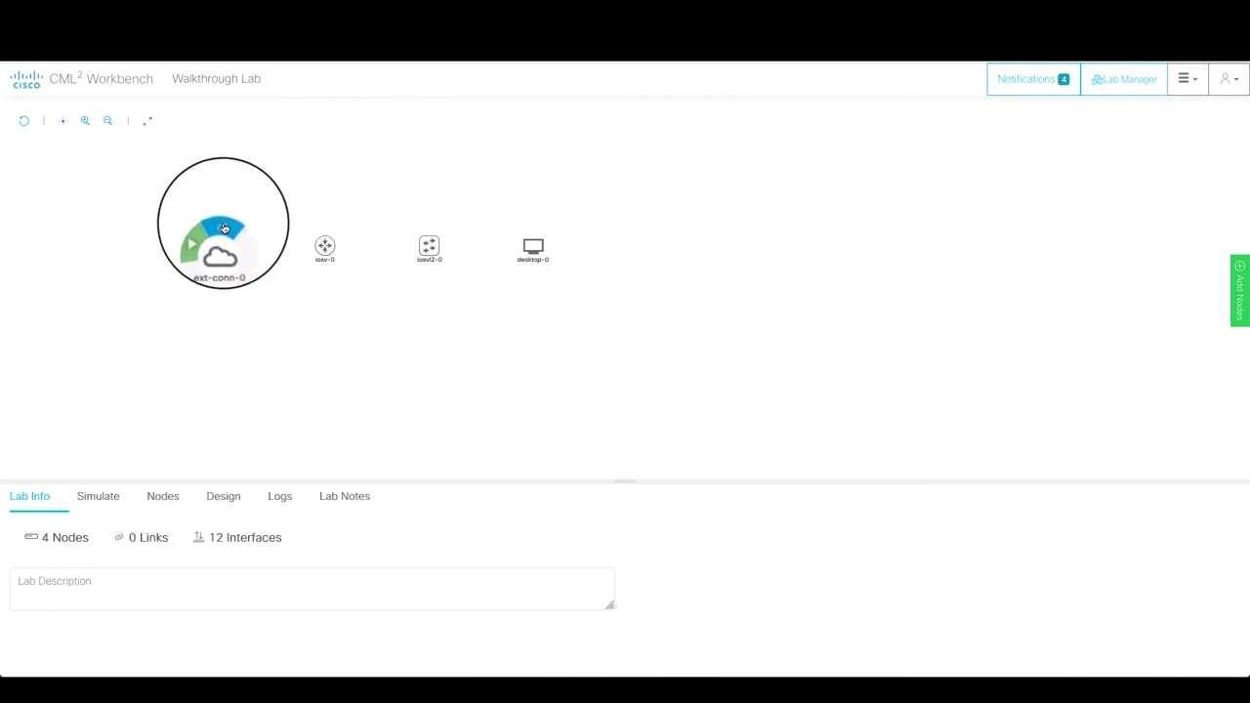
- Link ext-conn-0 to iosv-0 on the router's GigE0/1 interface
left_click(227, 228)
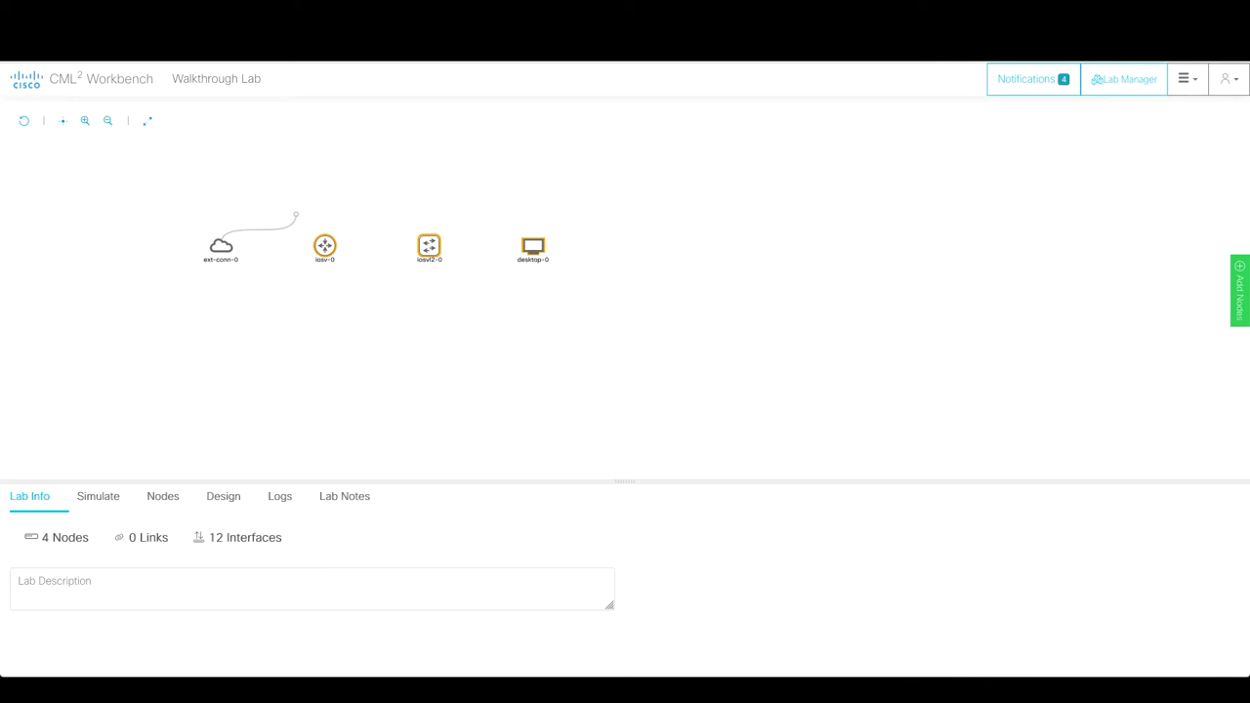
left_click(324, 245)
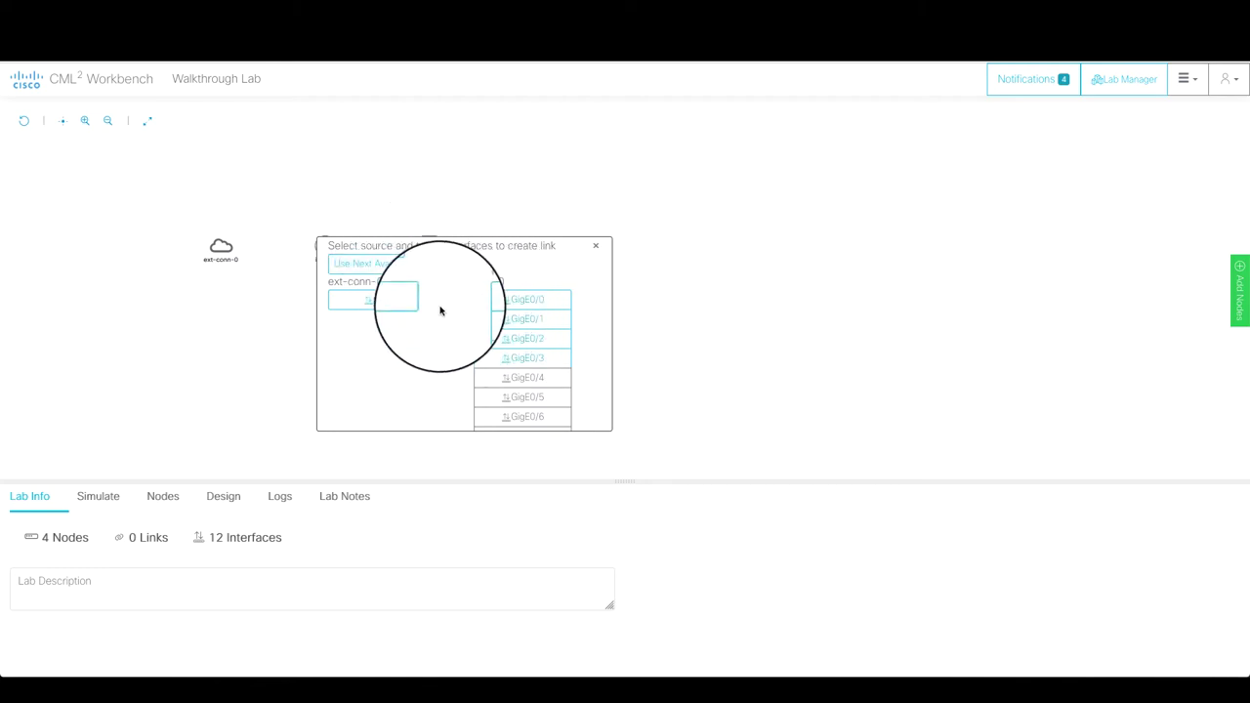
left_click(500, 317)
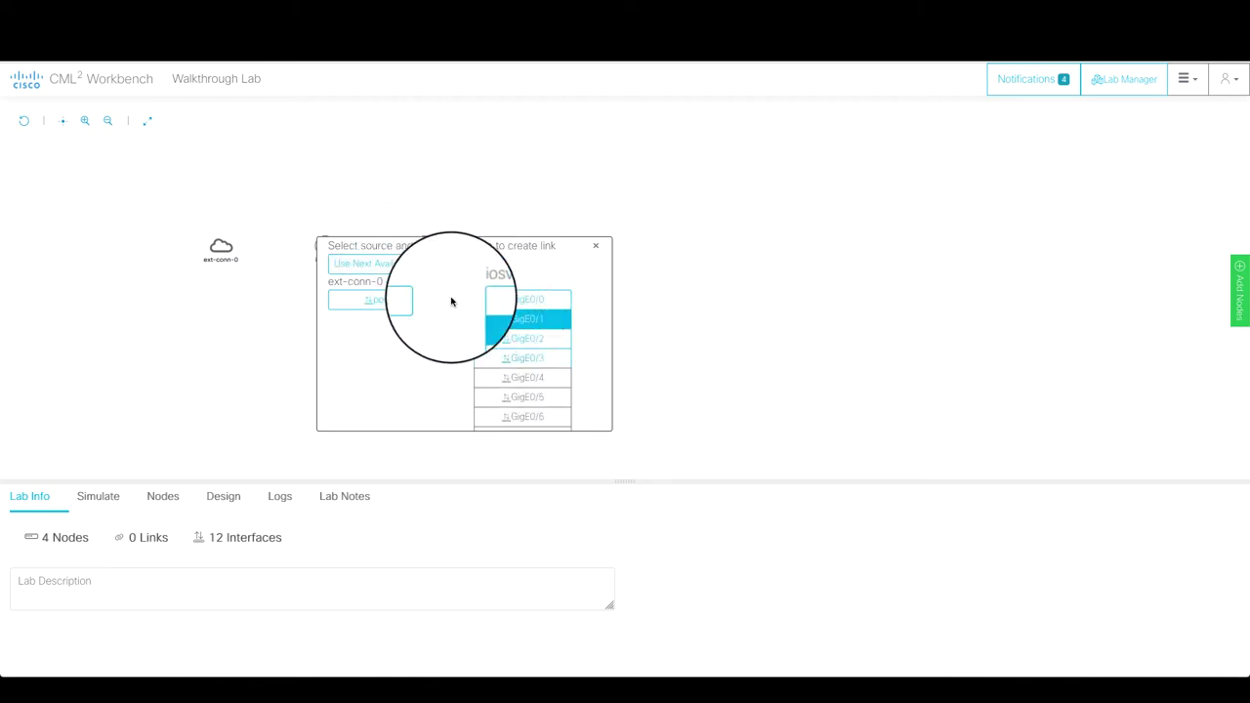
left_click(387, 272)
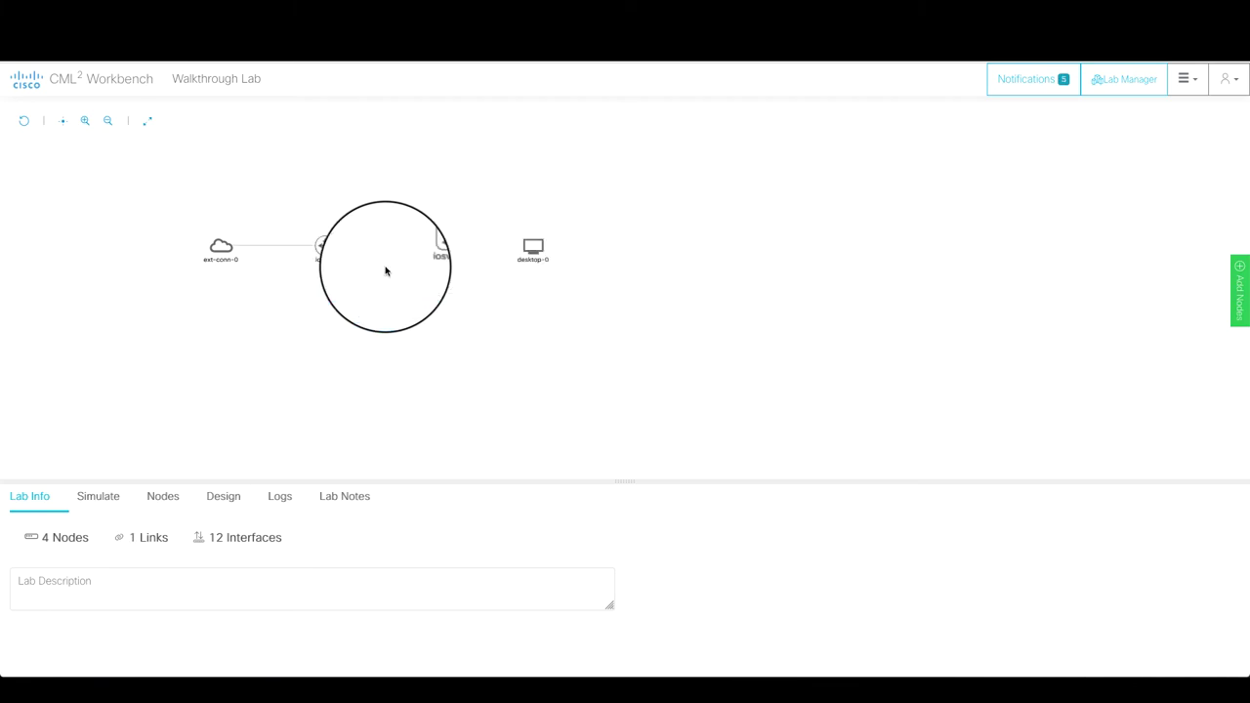
- Link iosv-0 to iosvl2-0 and iosvl2-0 to desktop-0 on next available interfaces
left_click(333, 222)
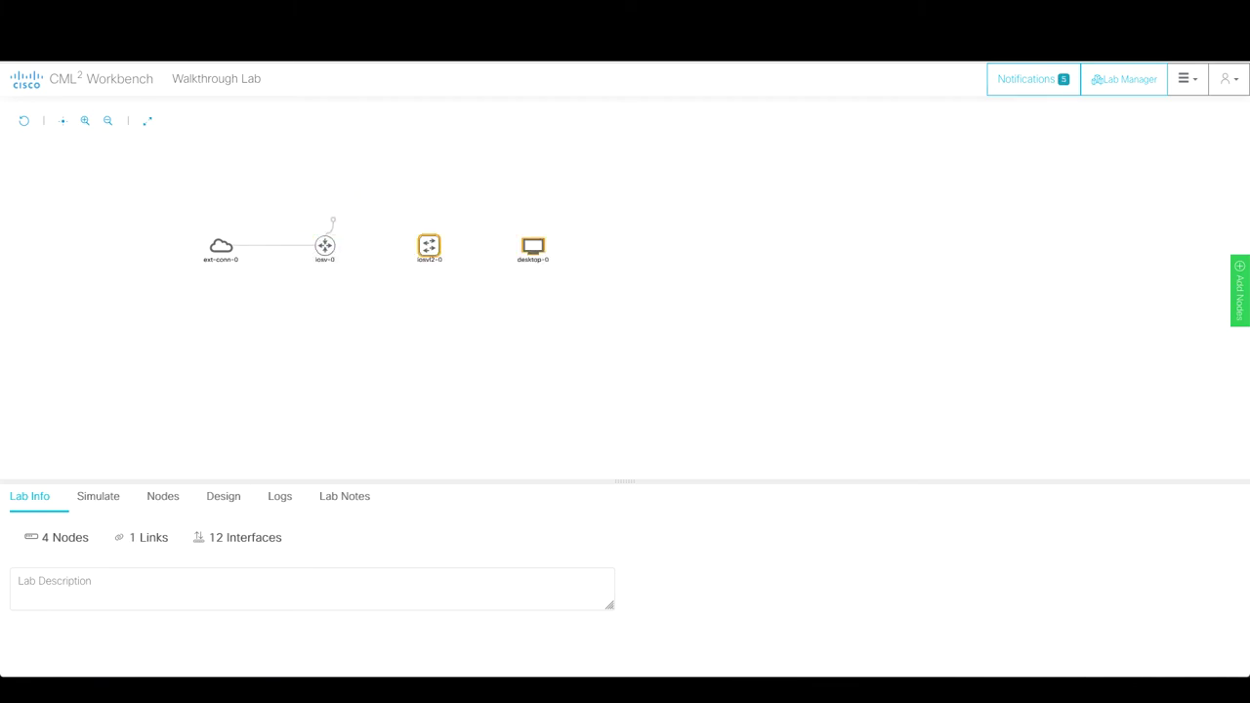
left_click(429, 247)
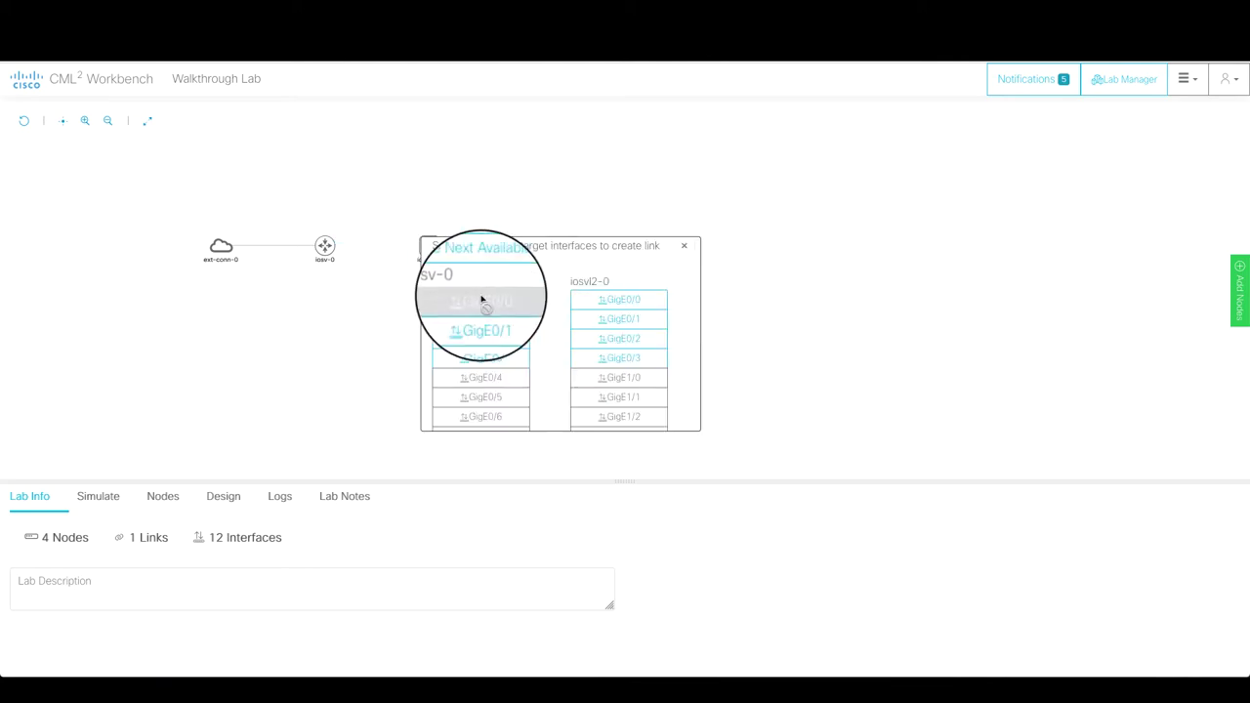
left_click(476, 266)
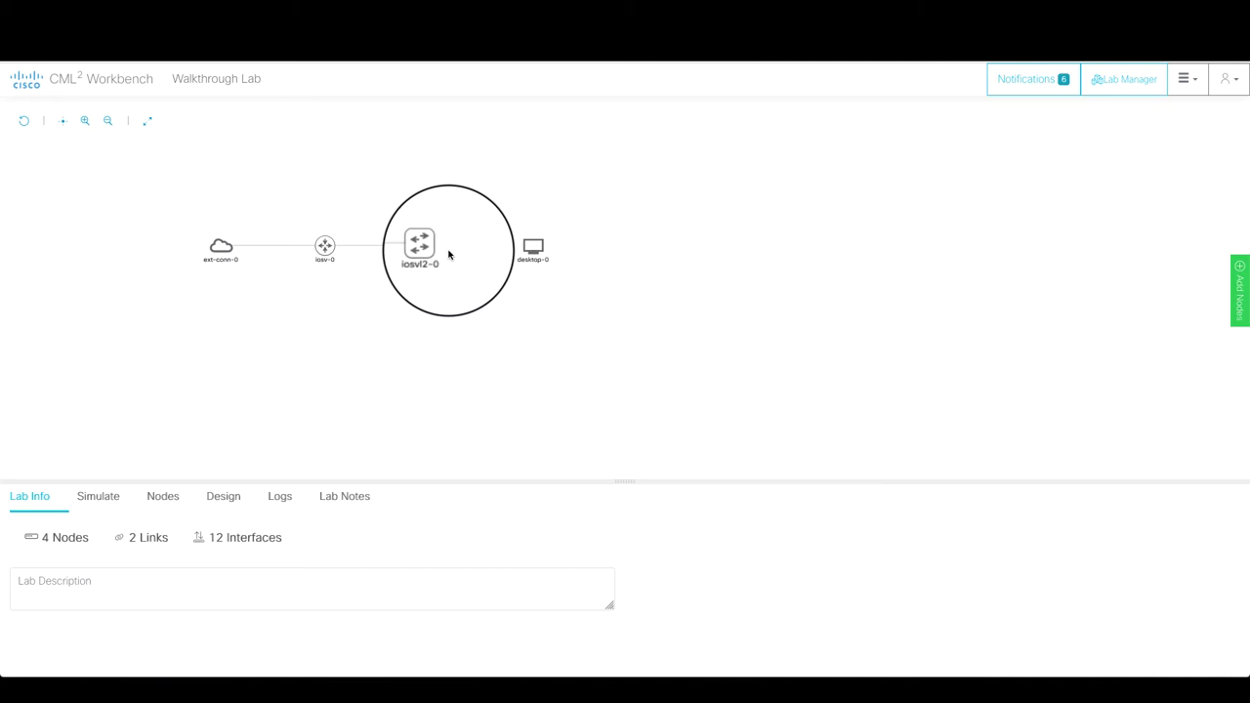
left_click(441, 251)
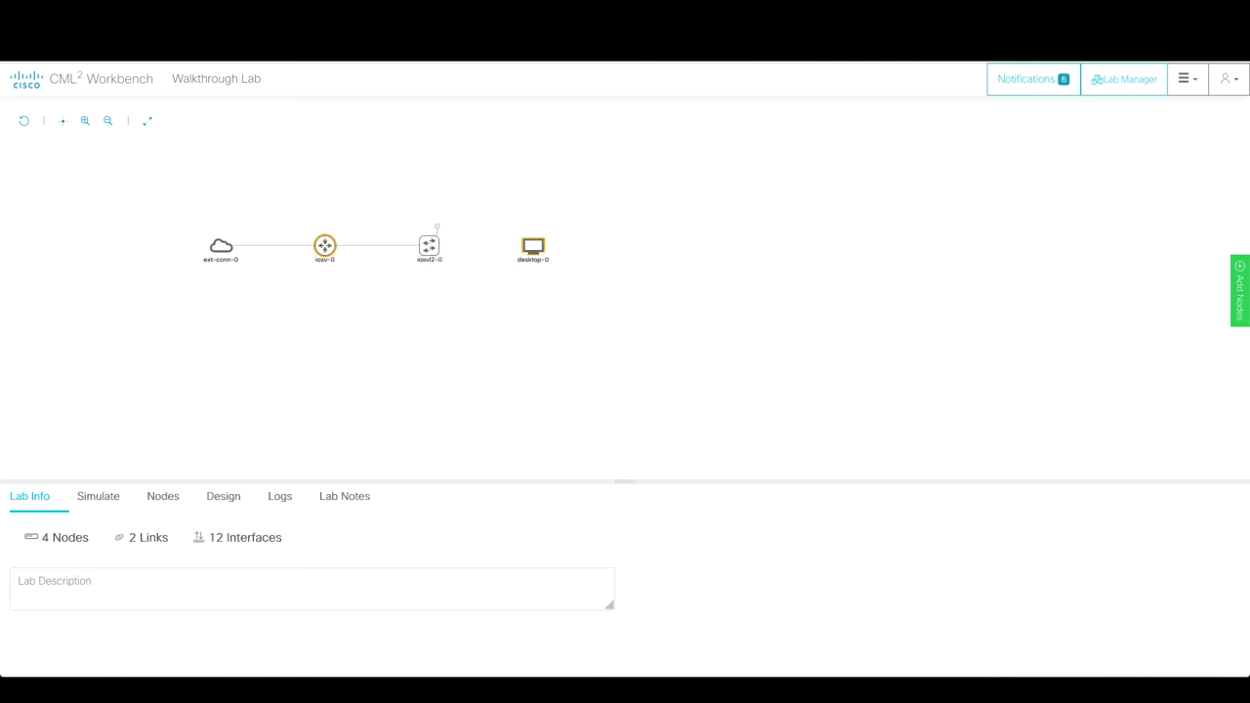
left_click(534, 251)
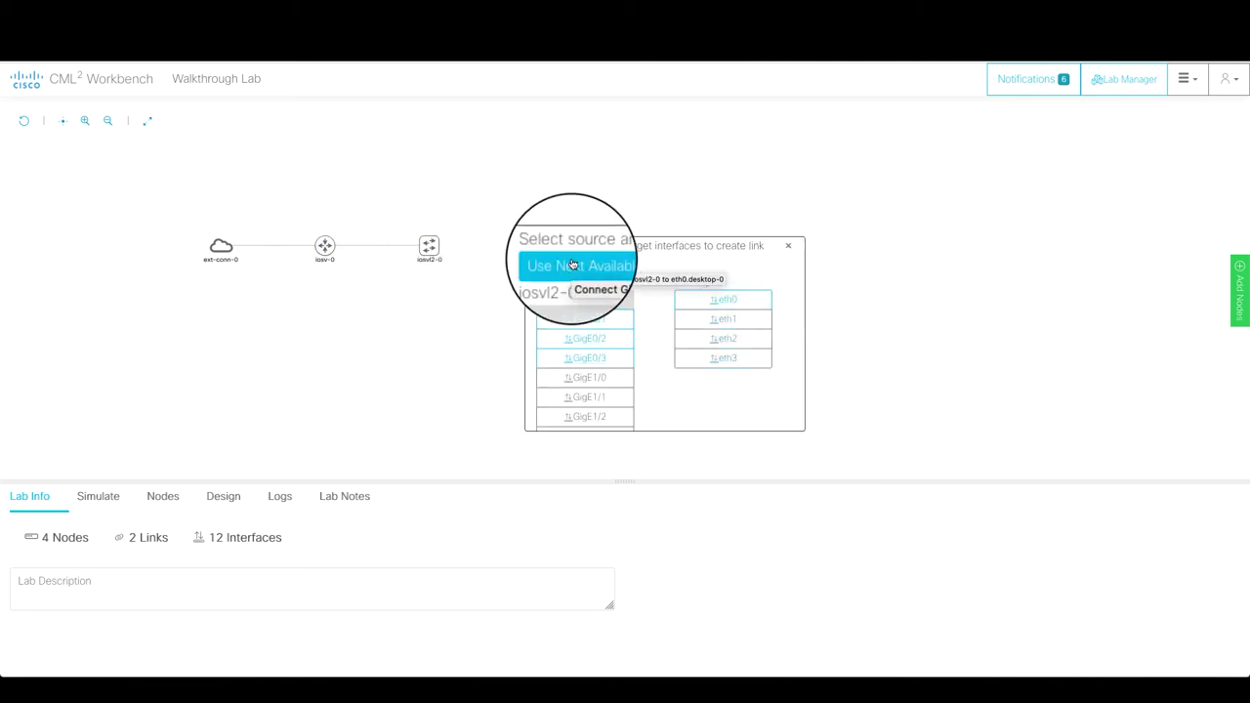
left_click(573, 265)
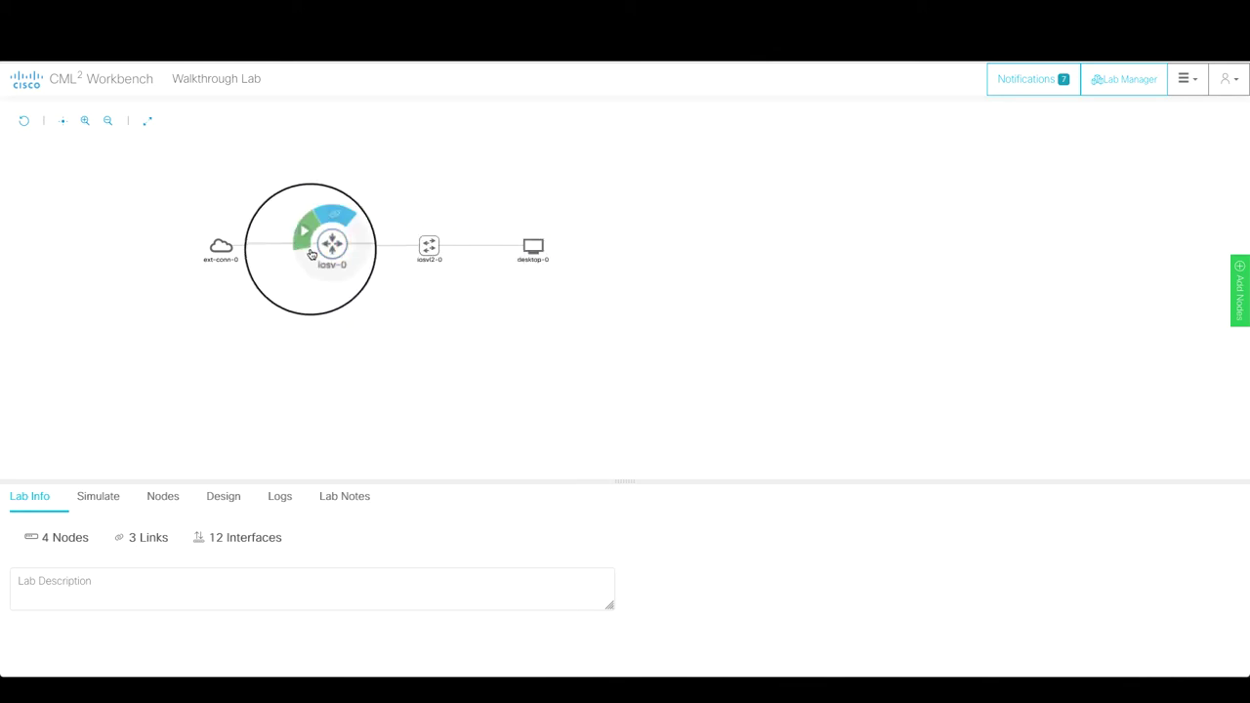
- Add four more GigabitEthernet interfaces to the iosv-0 router
left_click(318, 250)
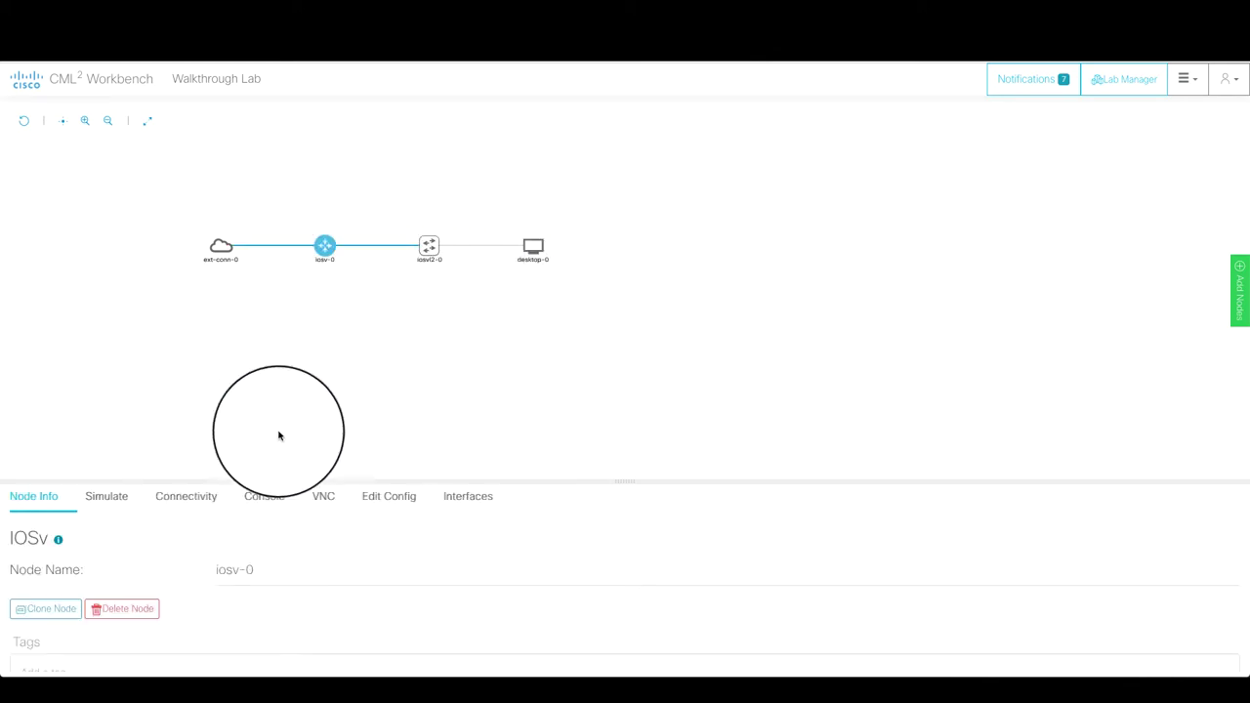
left_click(454, 501)
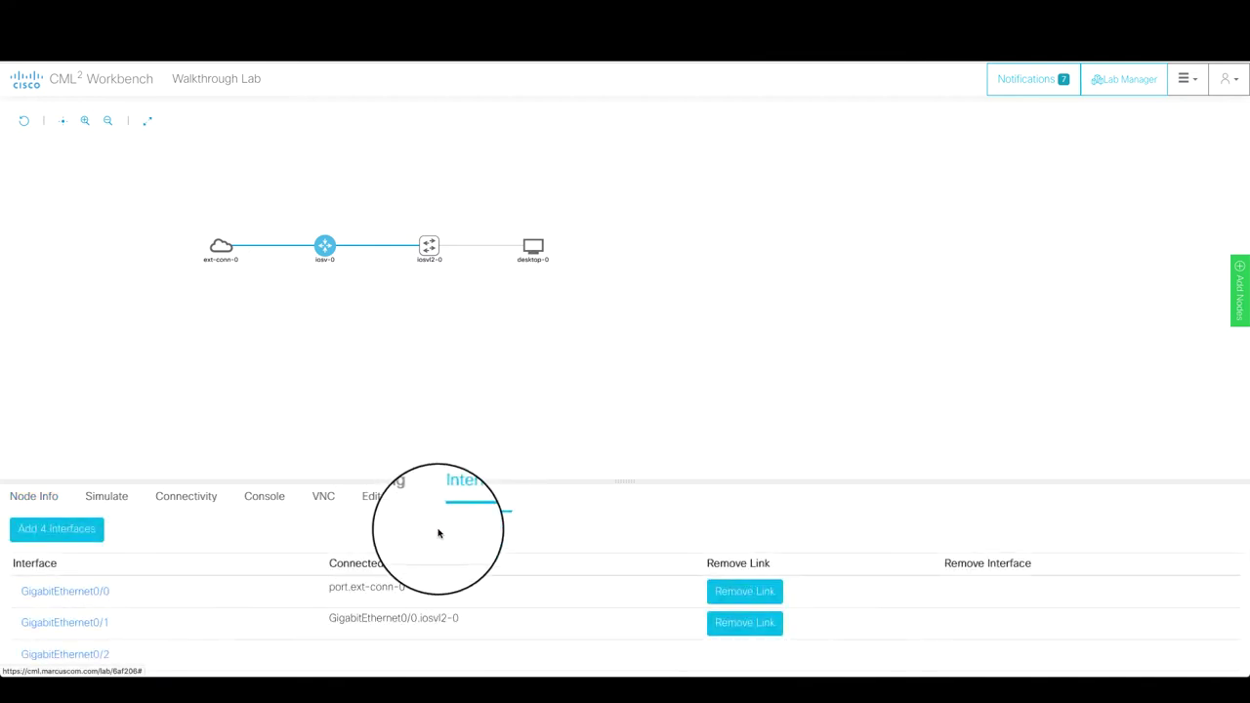
scroll(439, 533, "down", 2)
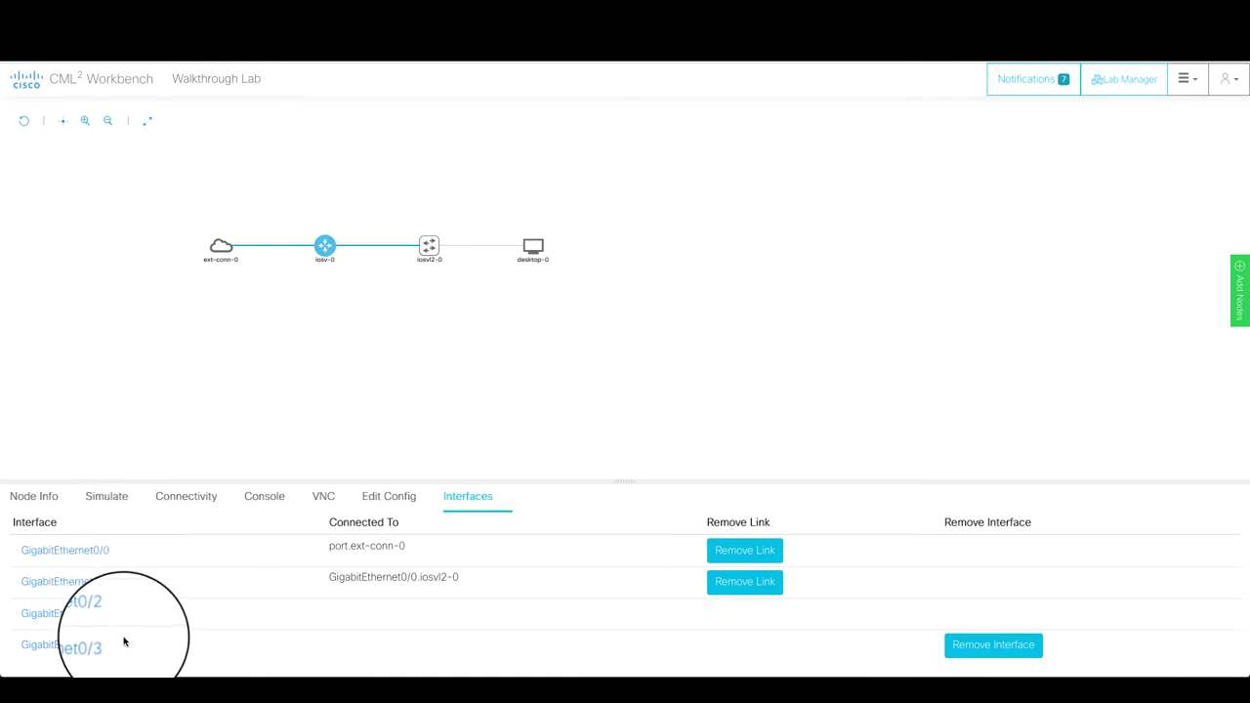
scroll(125, 637, "up", 1)
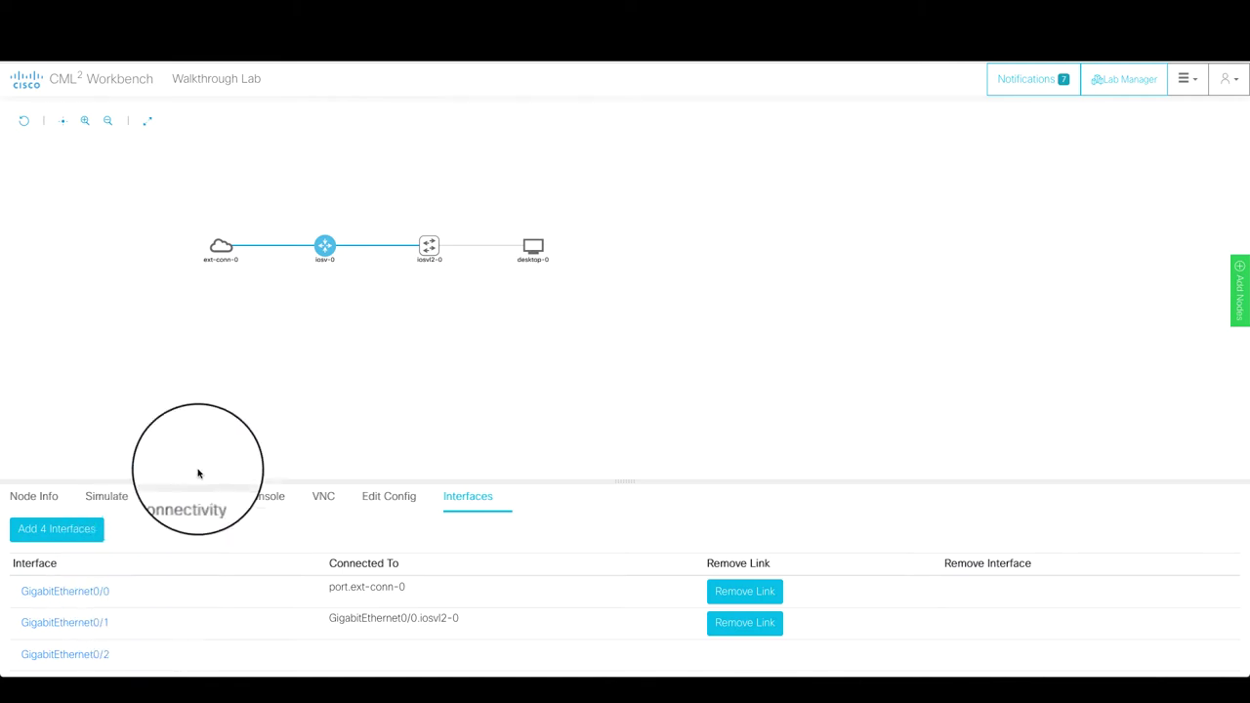
mouse_move(335, 255)
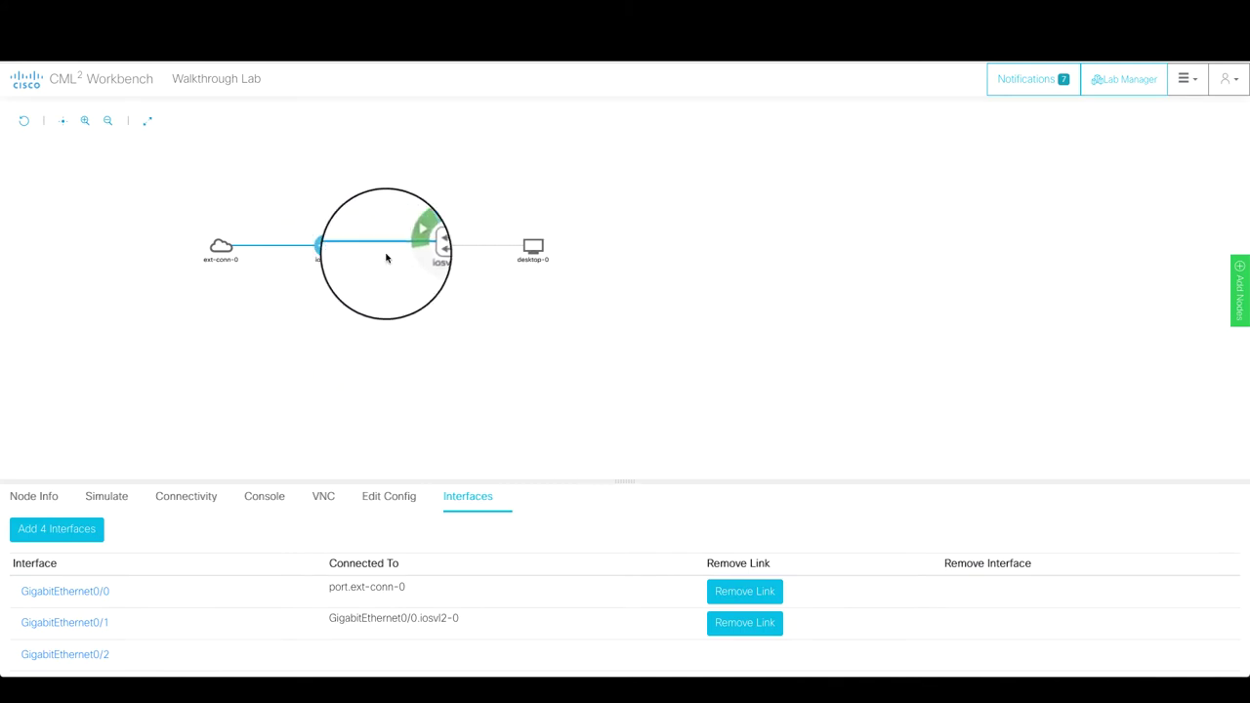
left_click(71, 531)
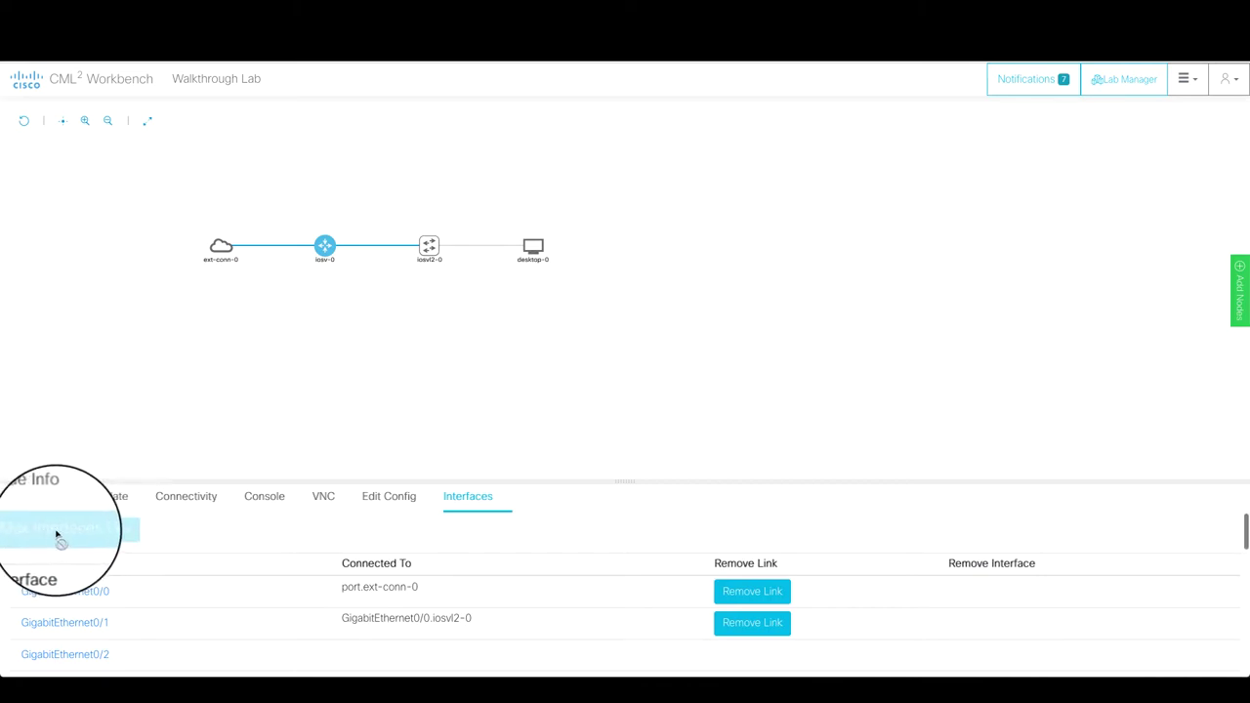
scroll(182, 536, "down", 5)
scroll(182, 536, "down", 2)
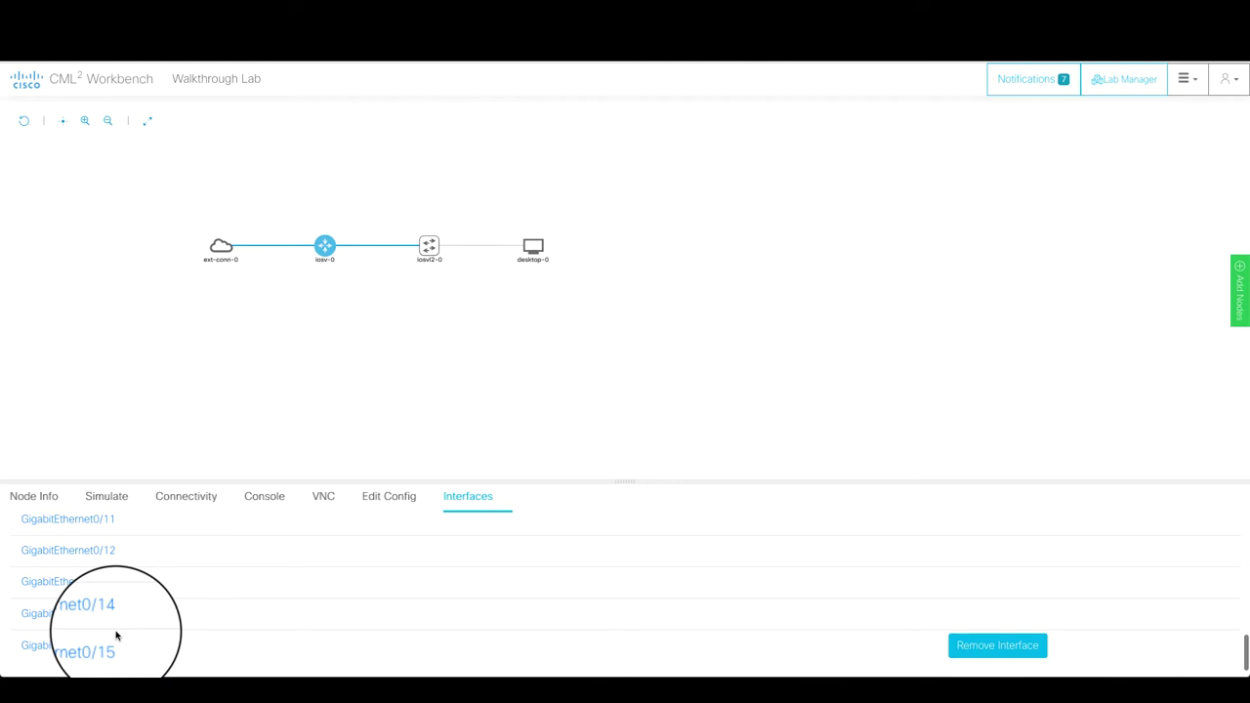
scroll(116, 636, "up", 8)
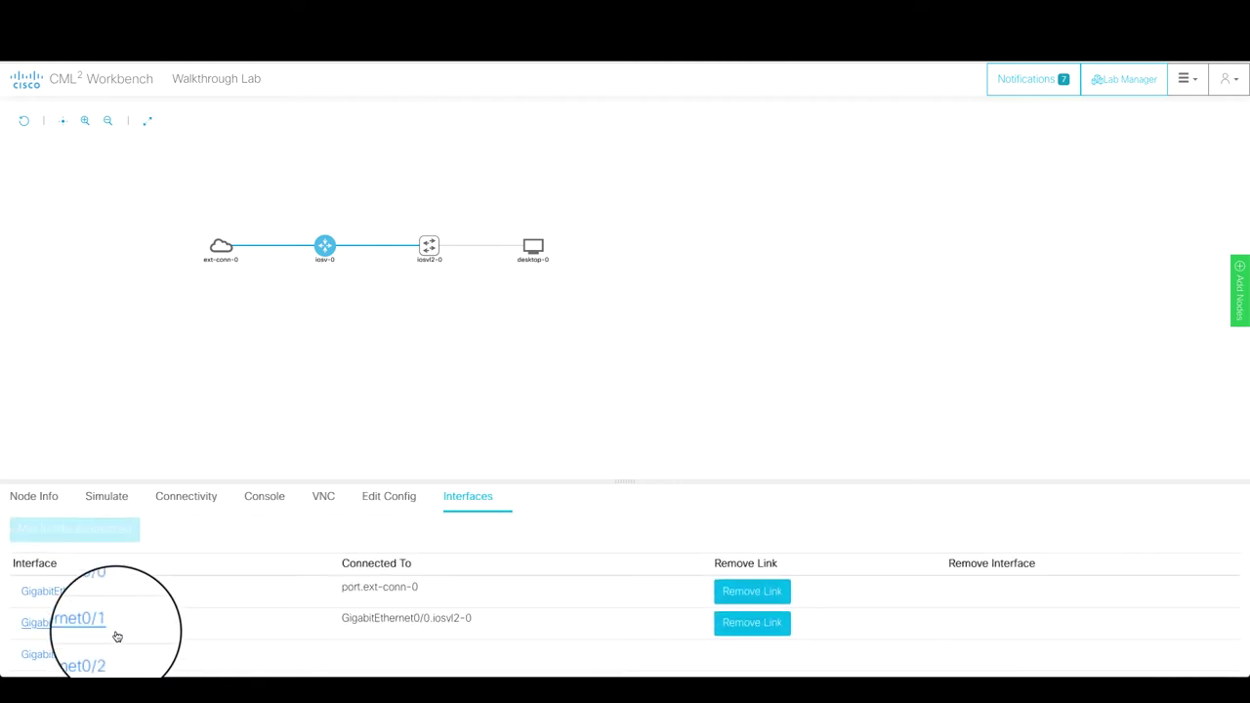
- Add four more interfaces to iosvl2-0, extending it through GigabitEthernet3/3
left_click(428, 246)
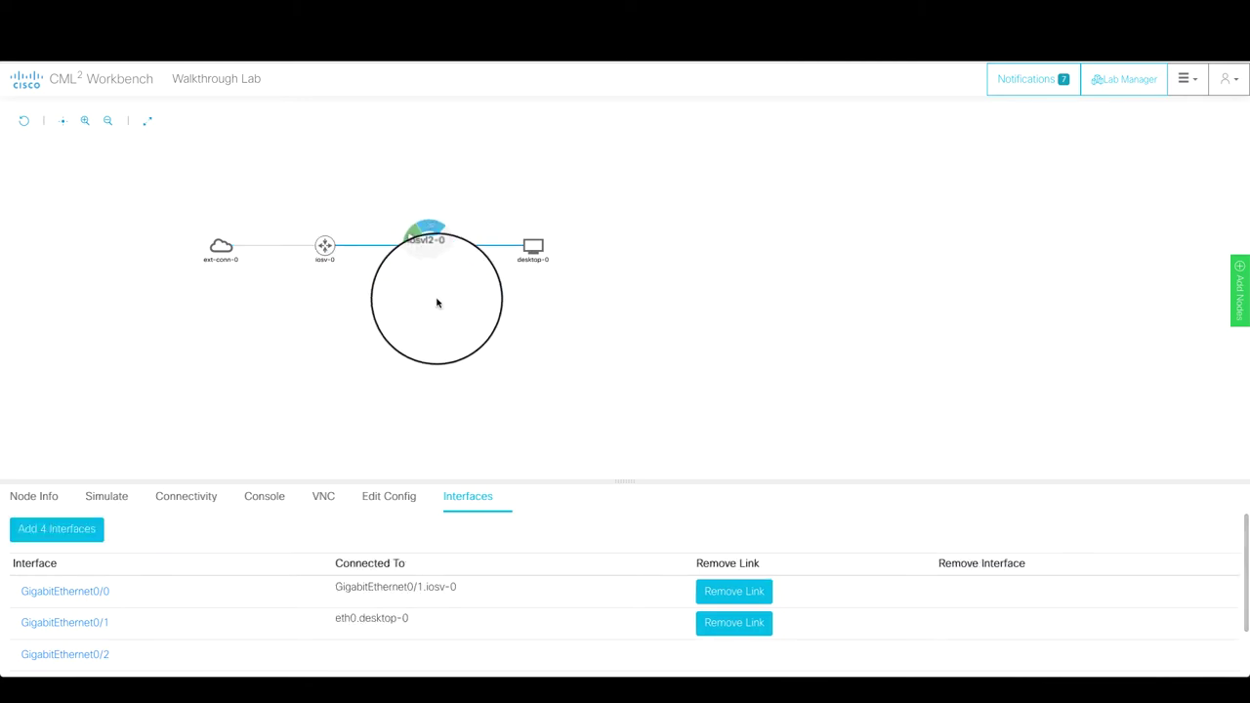
scroll(156, 629, "down", 1)
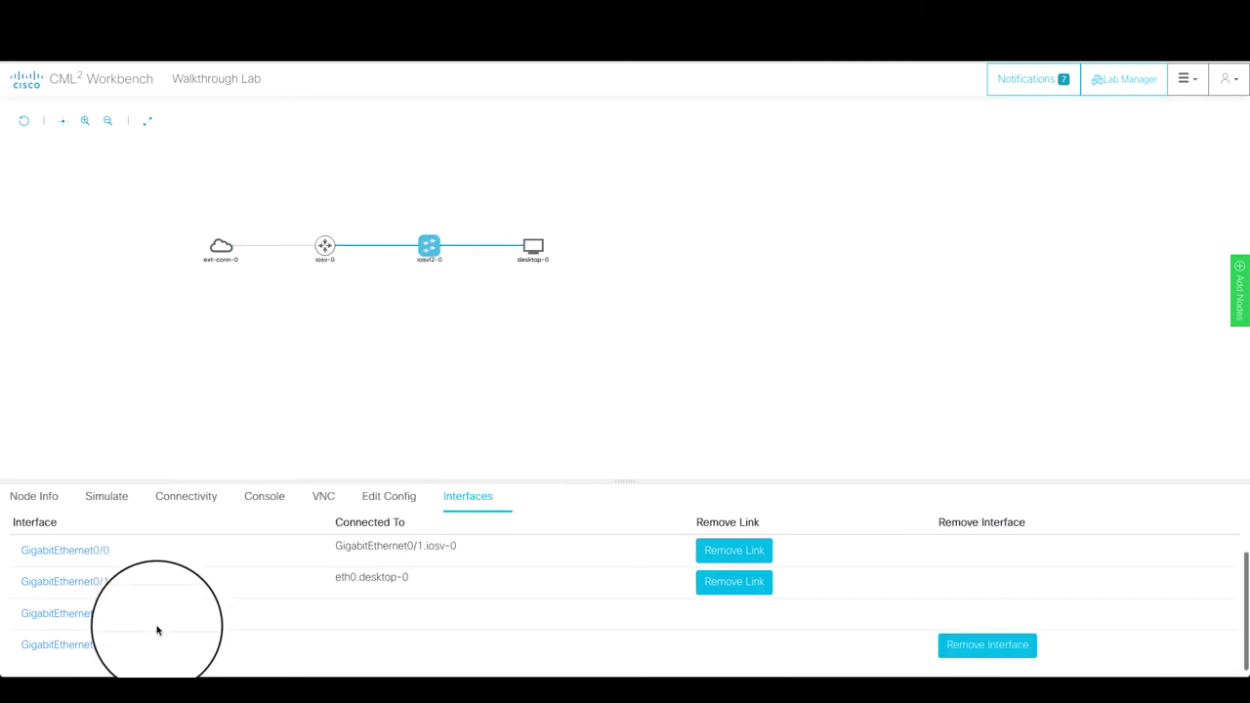
scroll(157, 629, "up", 1)
scroll(156, 628, "down", 1)
scroll(157, 628, "up", 1)
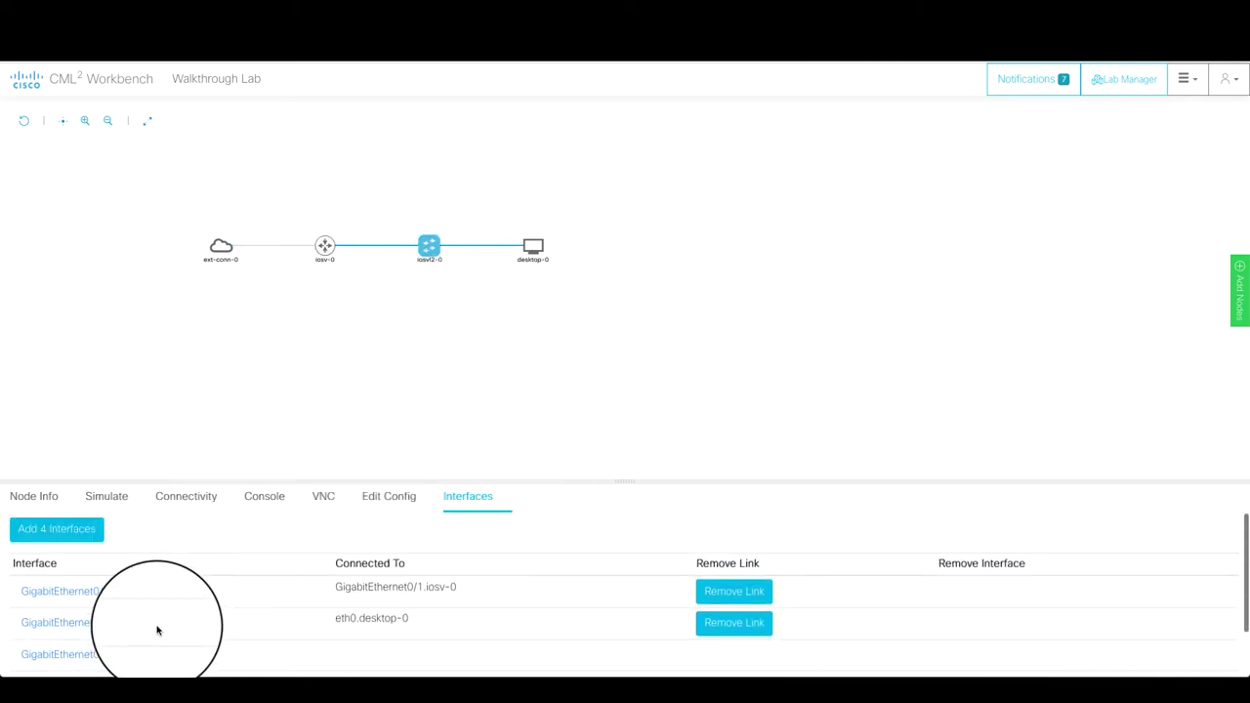
left_click(52, 532)
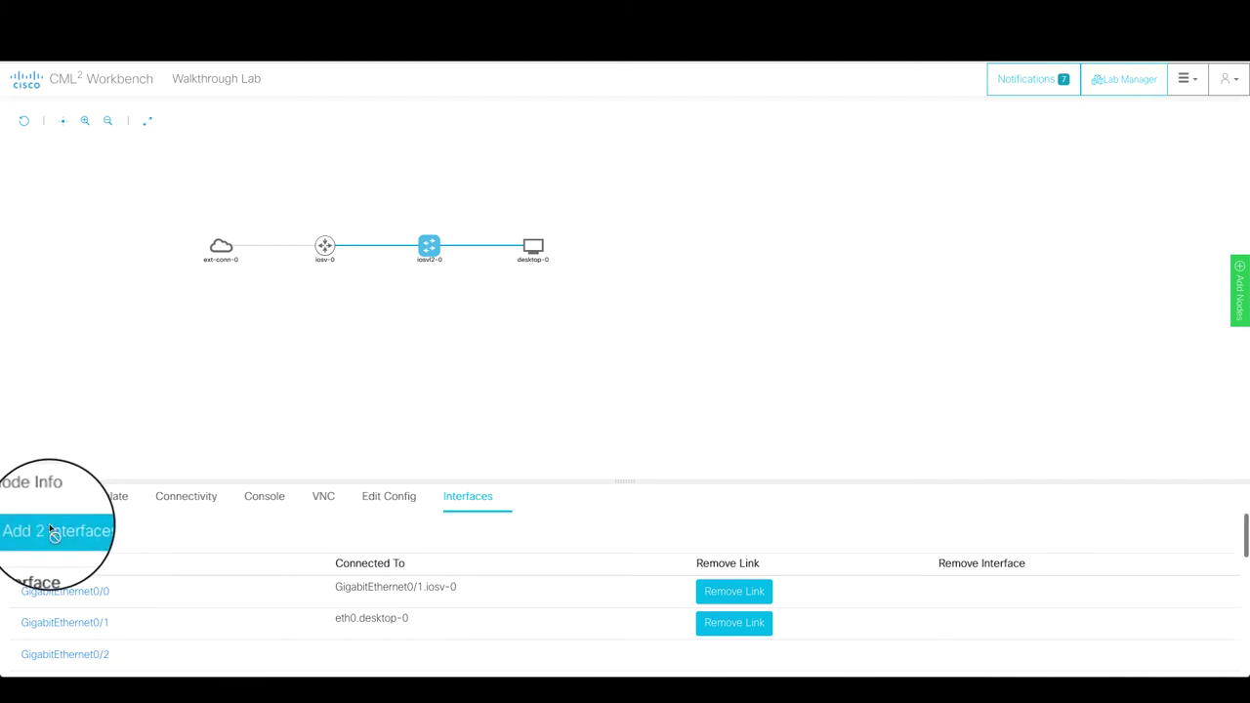
scroll(68, 539, "down", 10)
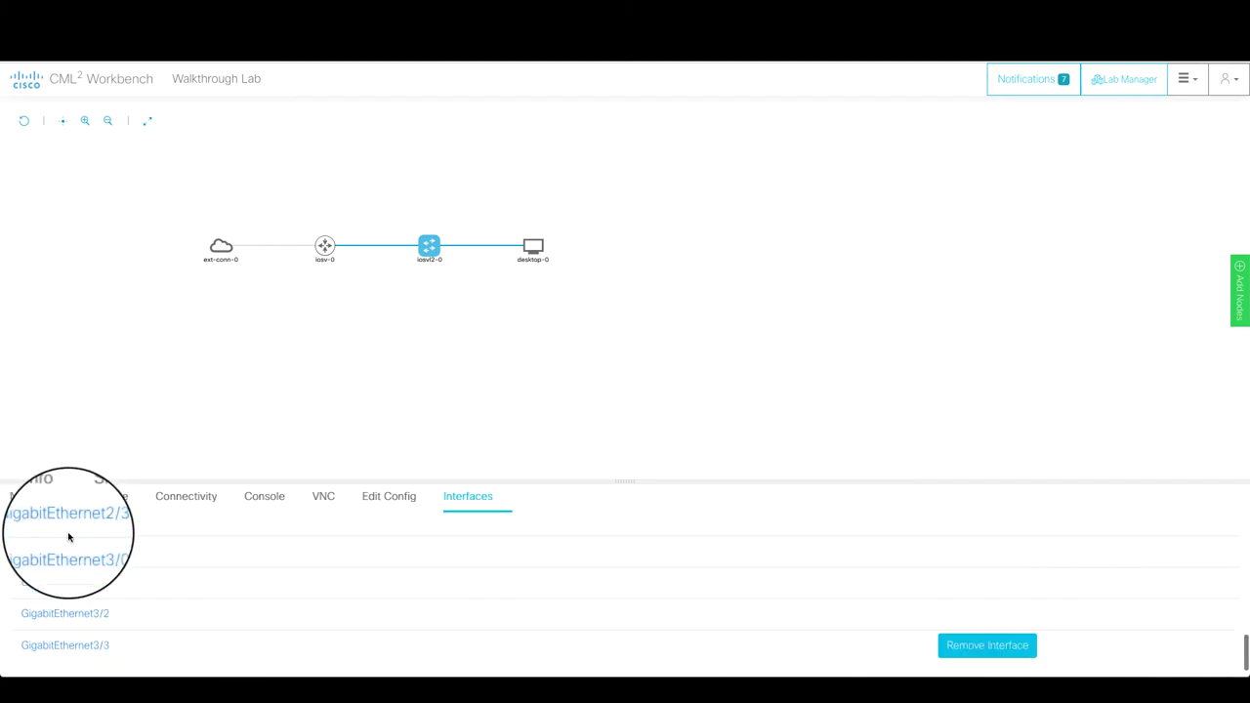
scroll(73, 640, "up", 10)
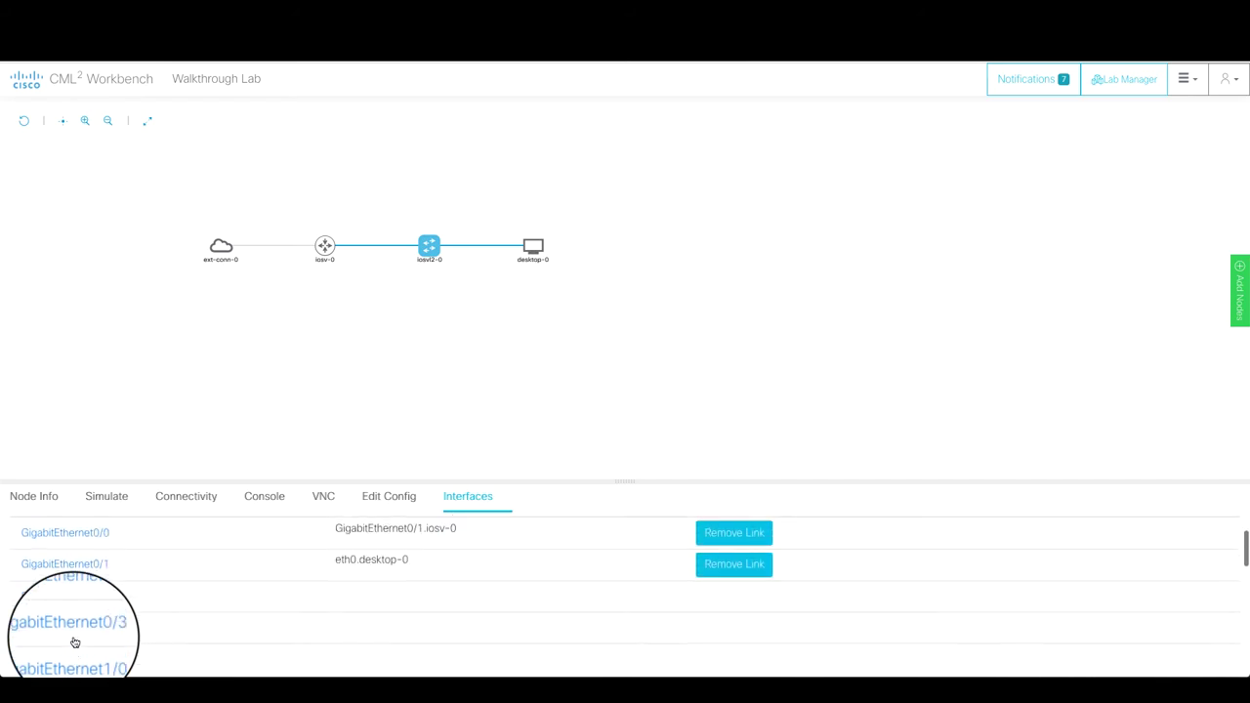
scroll(74, 642, "up", 2)
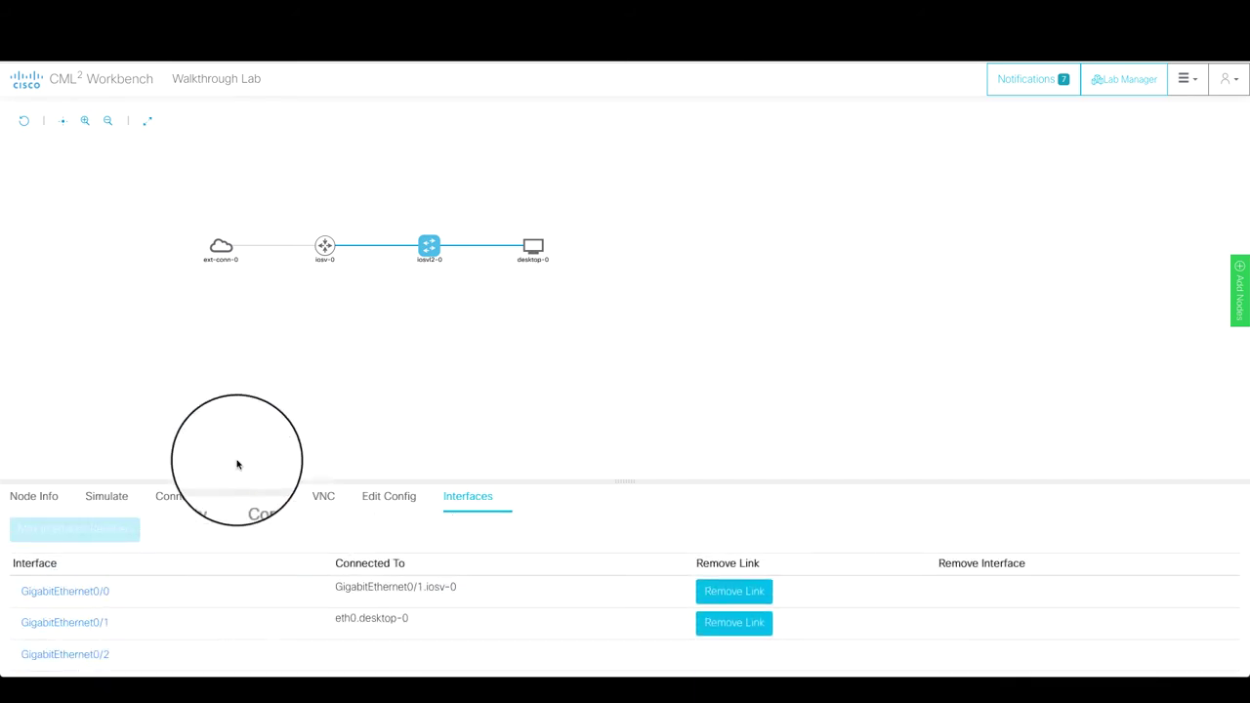
left_click(222, 248)
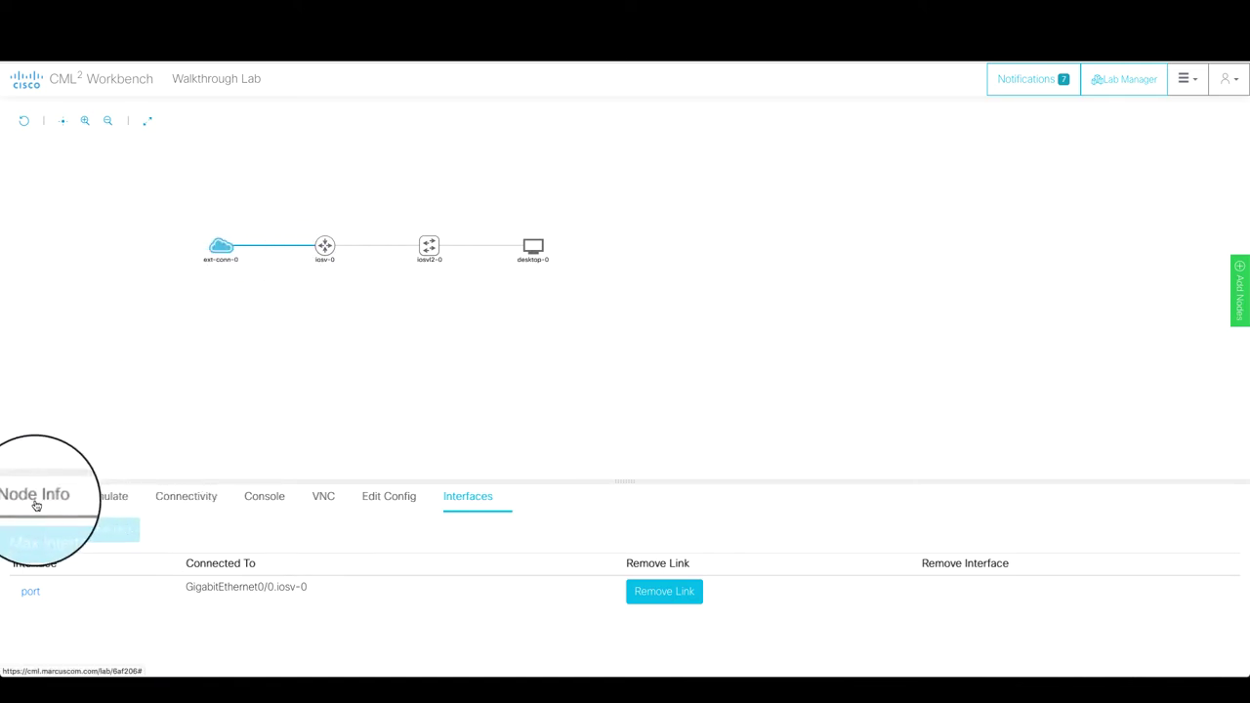
left_click(35, 505)
double_click(248, 569)
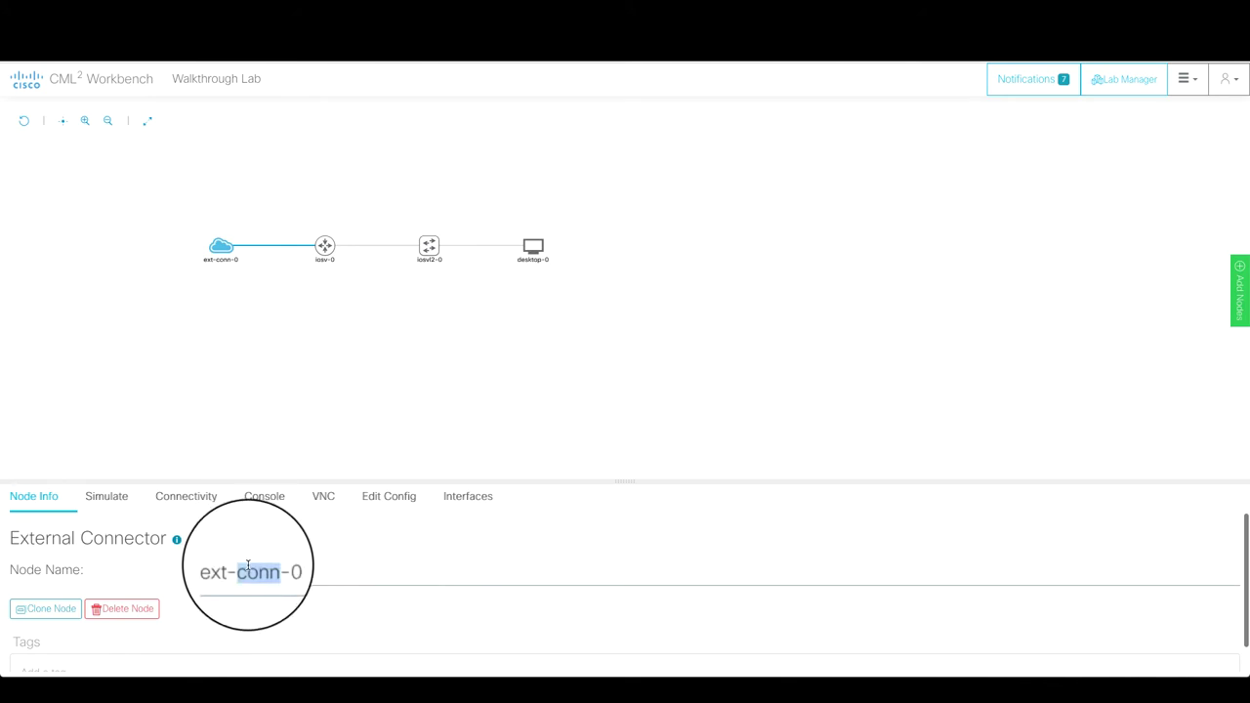
key("ctrl+a")
key("BackSpace")
type("Internet")
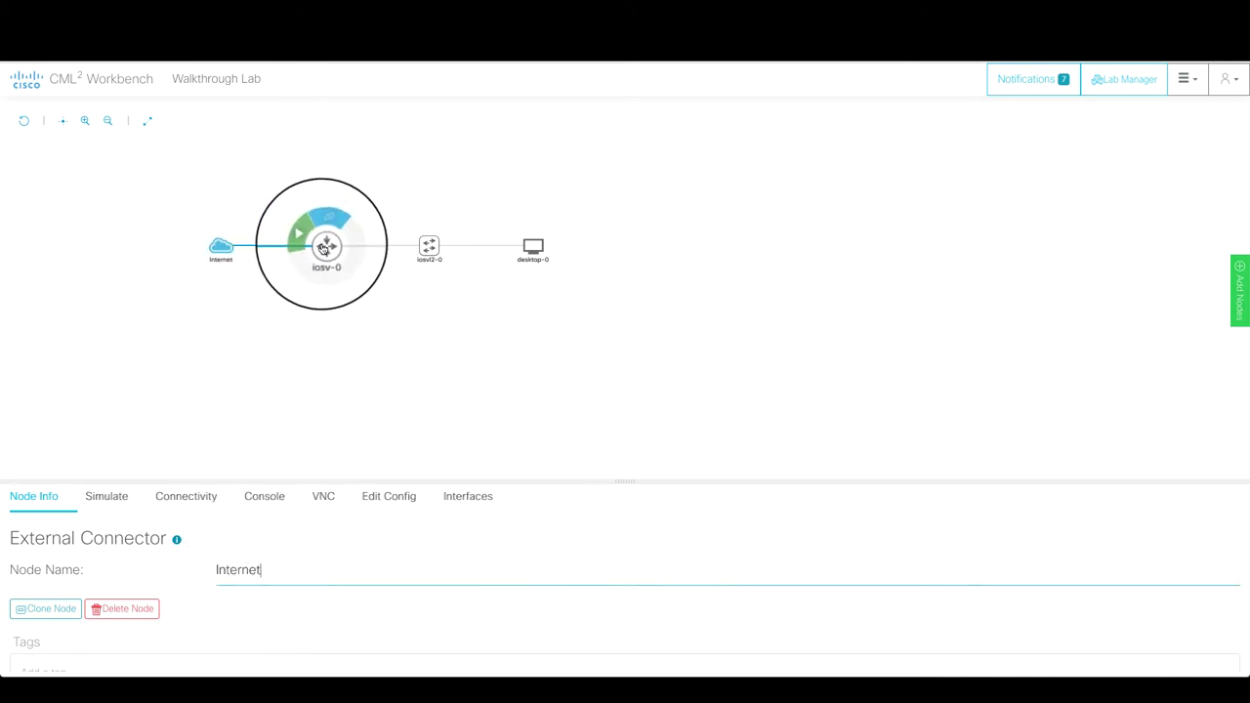
left_click(325, 248)
triple_click(235, 569)
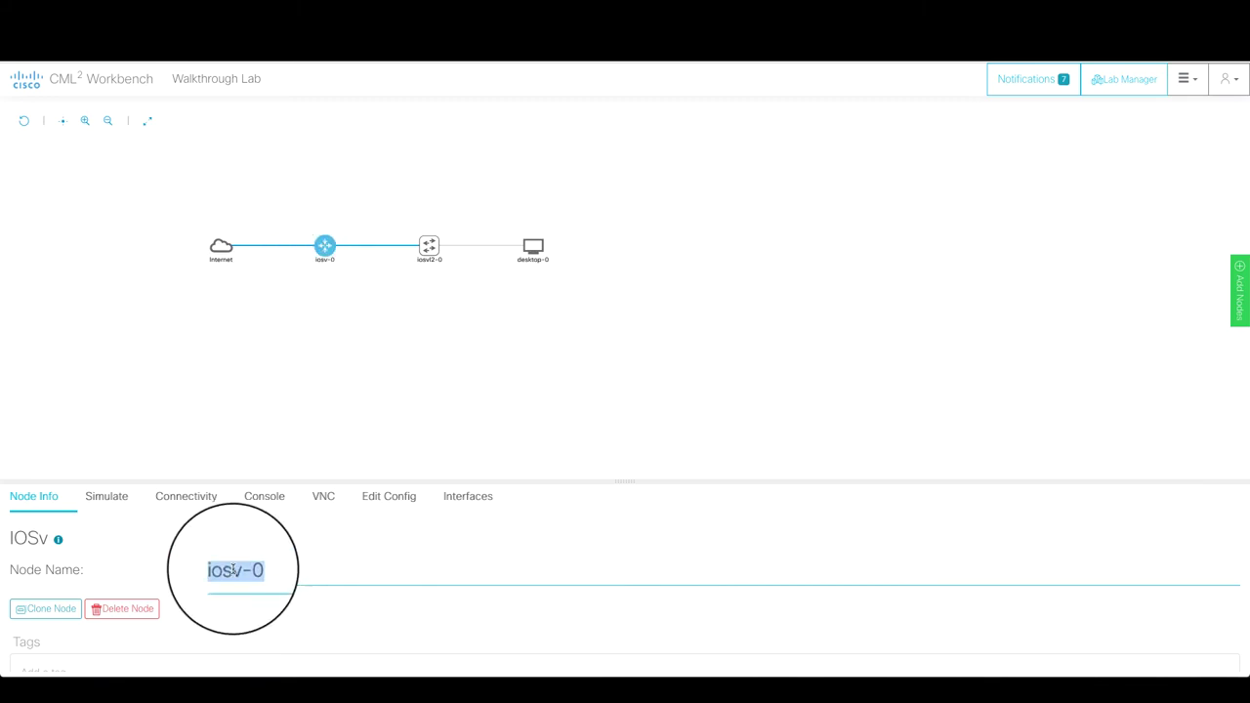
type("rtr-0")
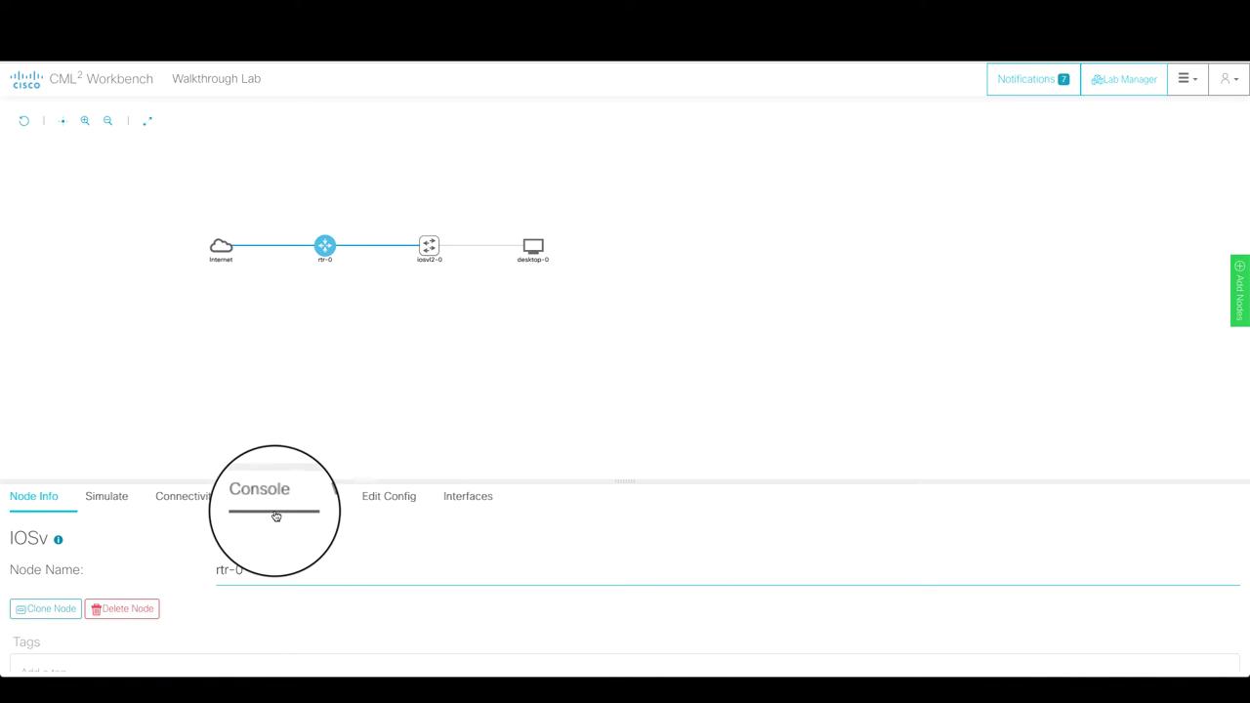
triple_click(231, 570)
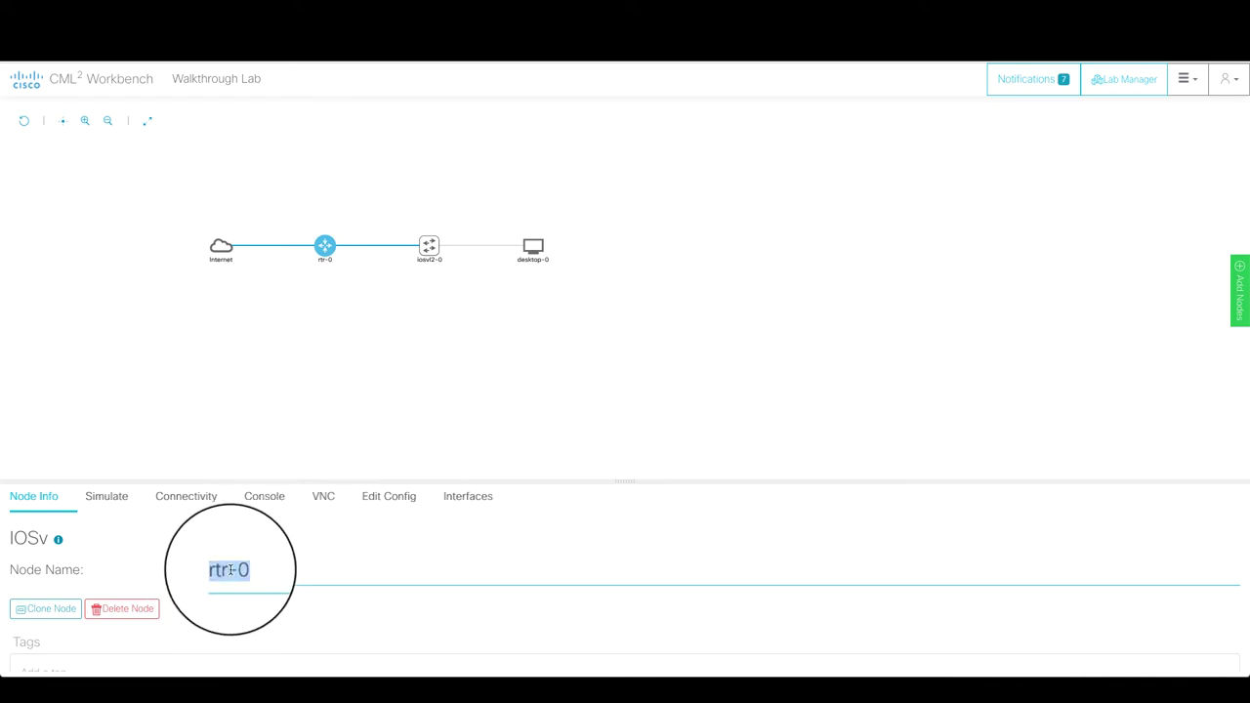
type("Core Router")
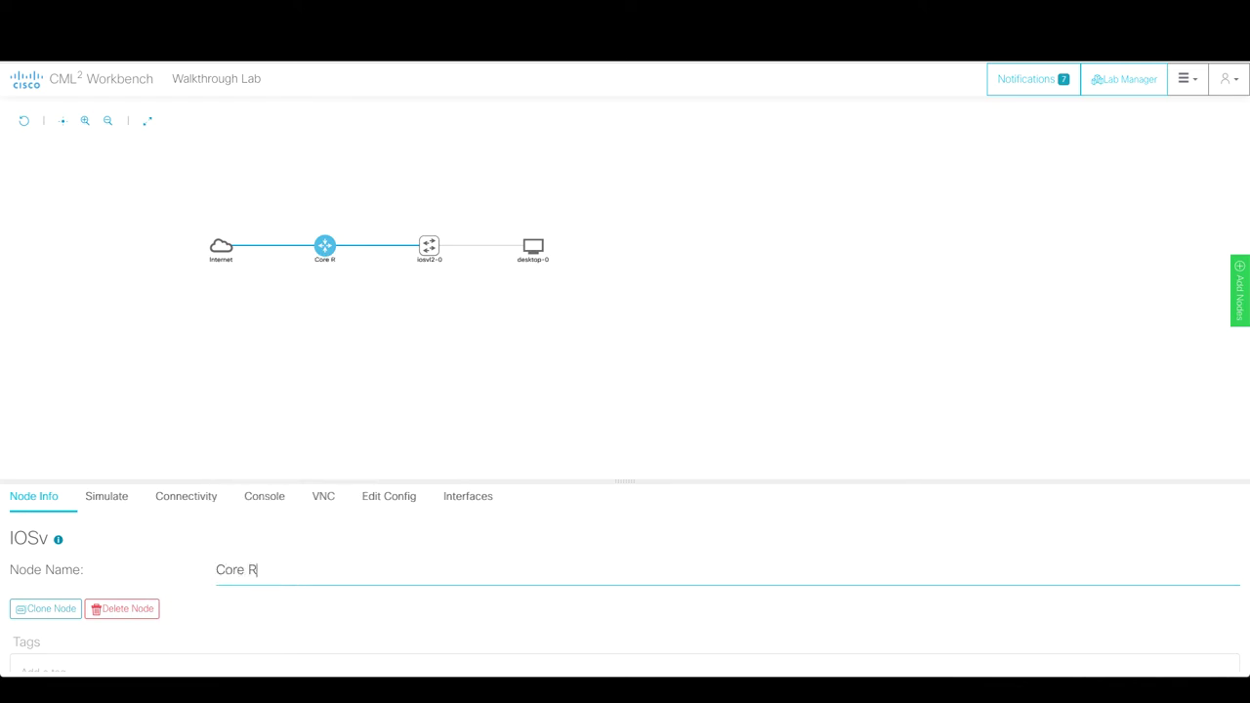
left_click(294, 403)
left_click(429, 245)
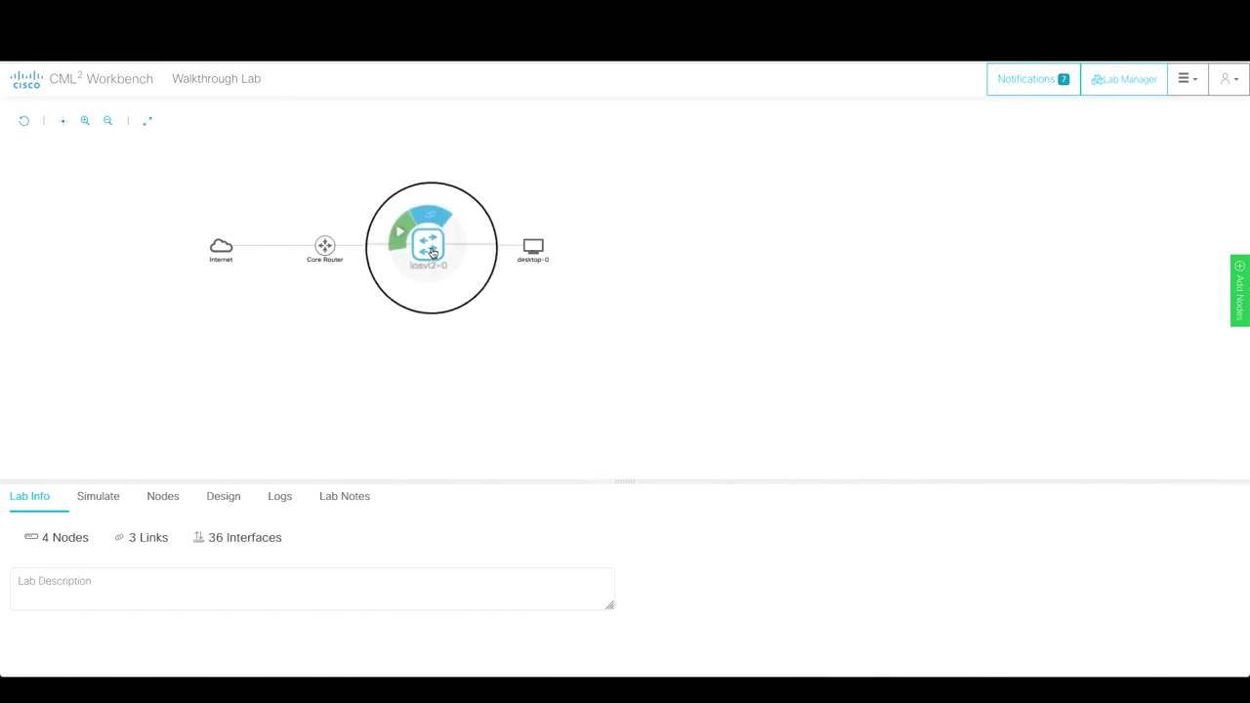
triple_click(235, 570)
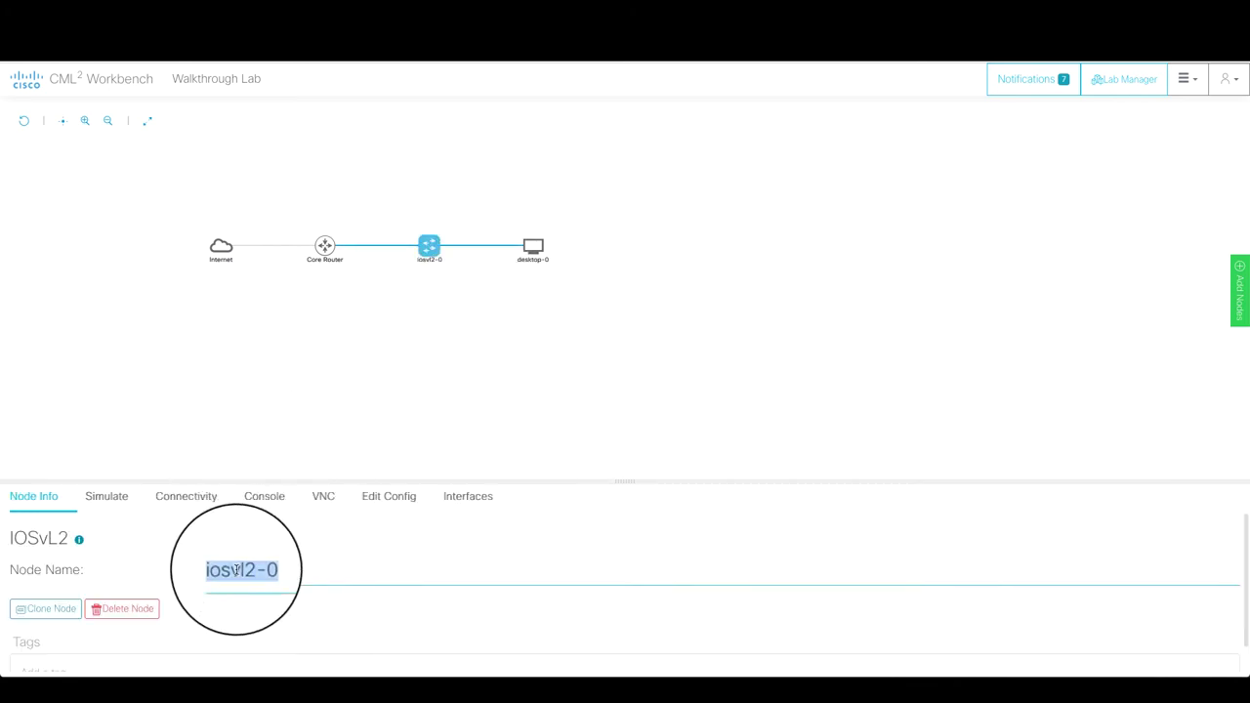
type("LAN Switch")
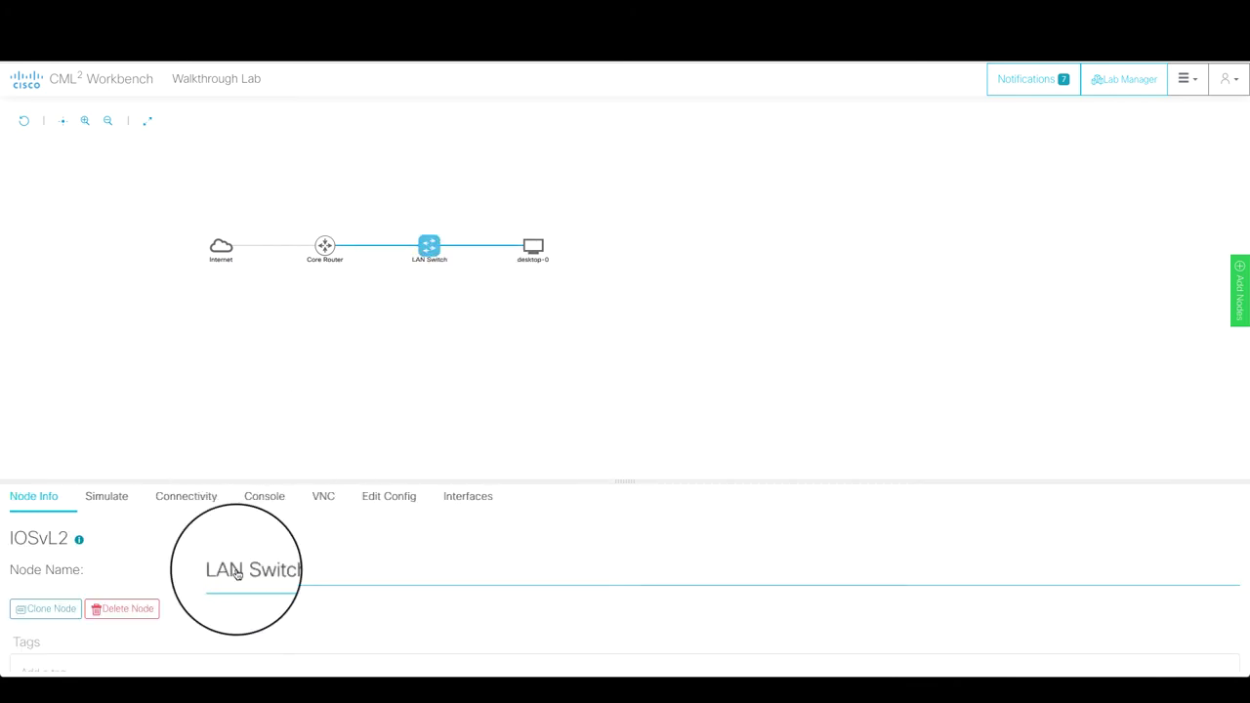
left_click(424, 377)
left_click(532, 259)
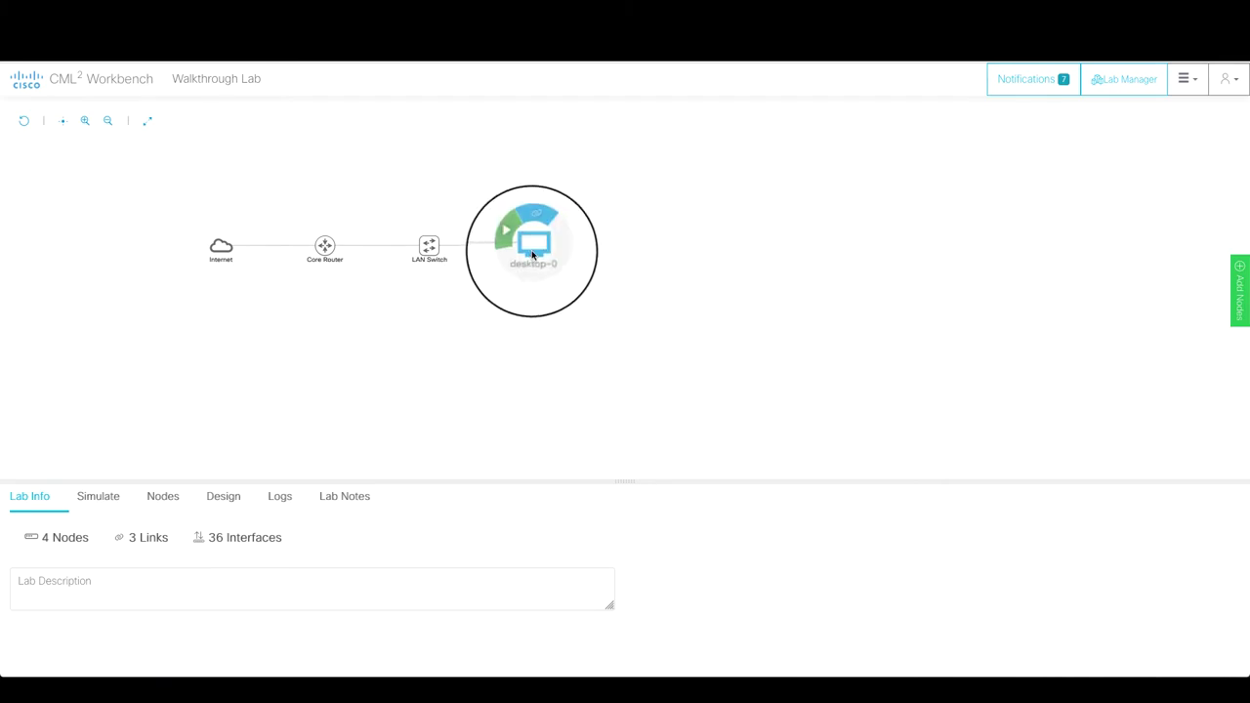
triple_click(244, 570)
type("De")
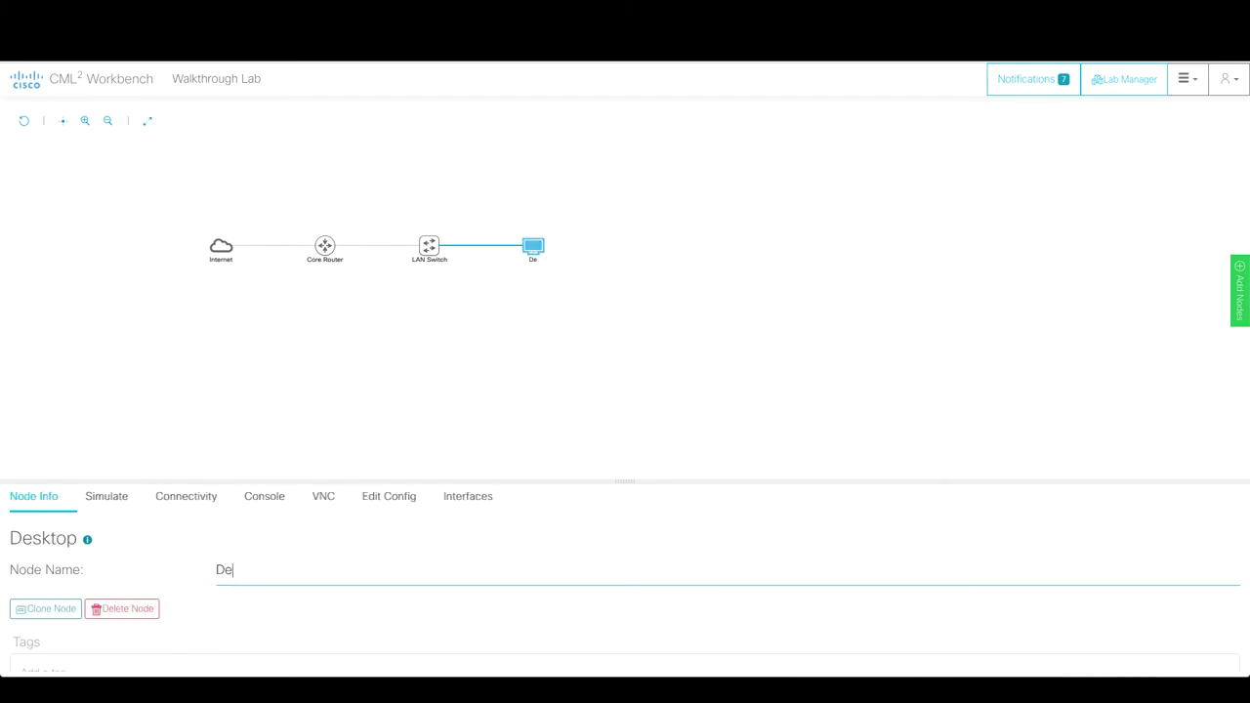
type("sktop Client")
left_click(463, 368)
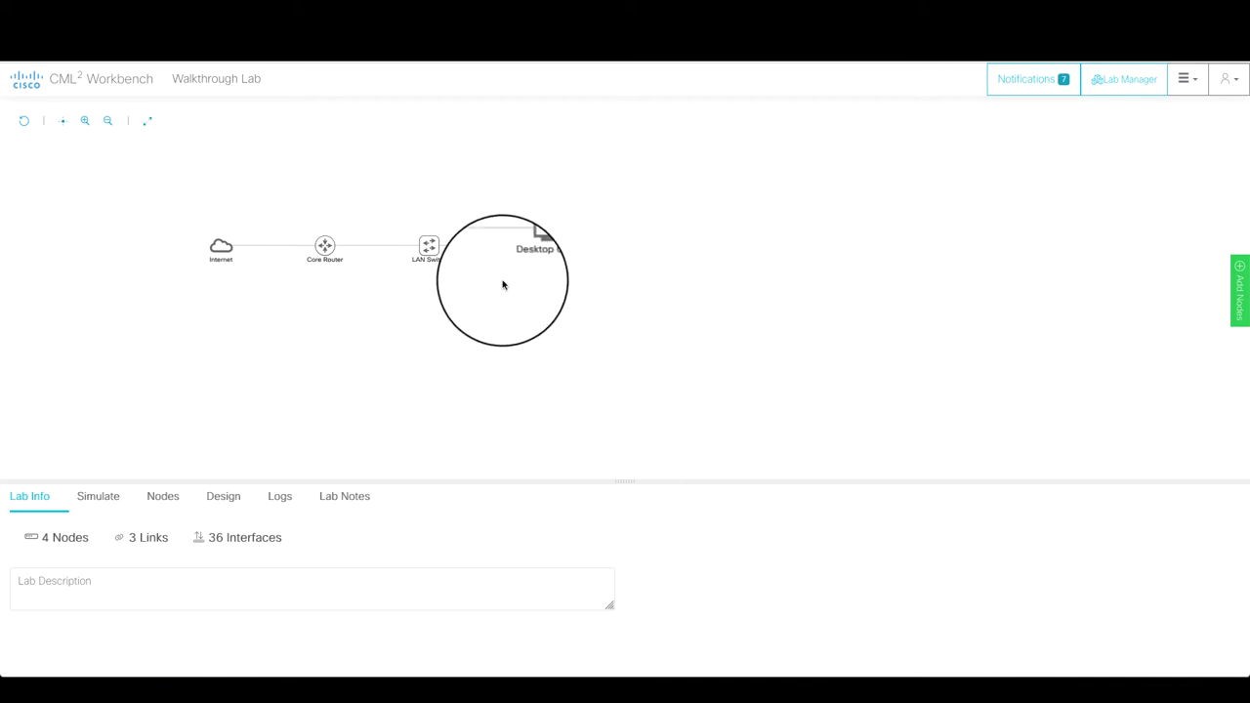
- Set the Core Router's startup config hostname to core-router
left_click(329, 253)
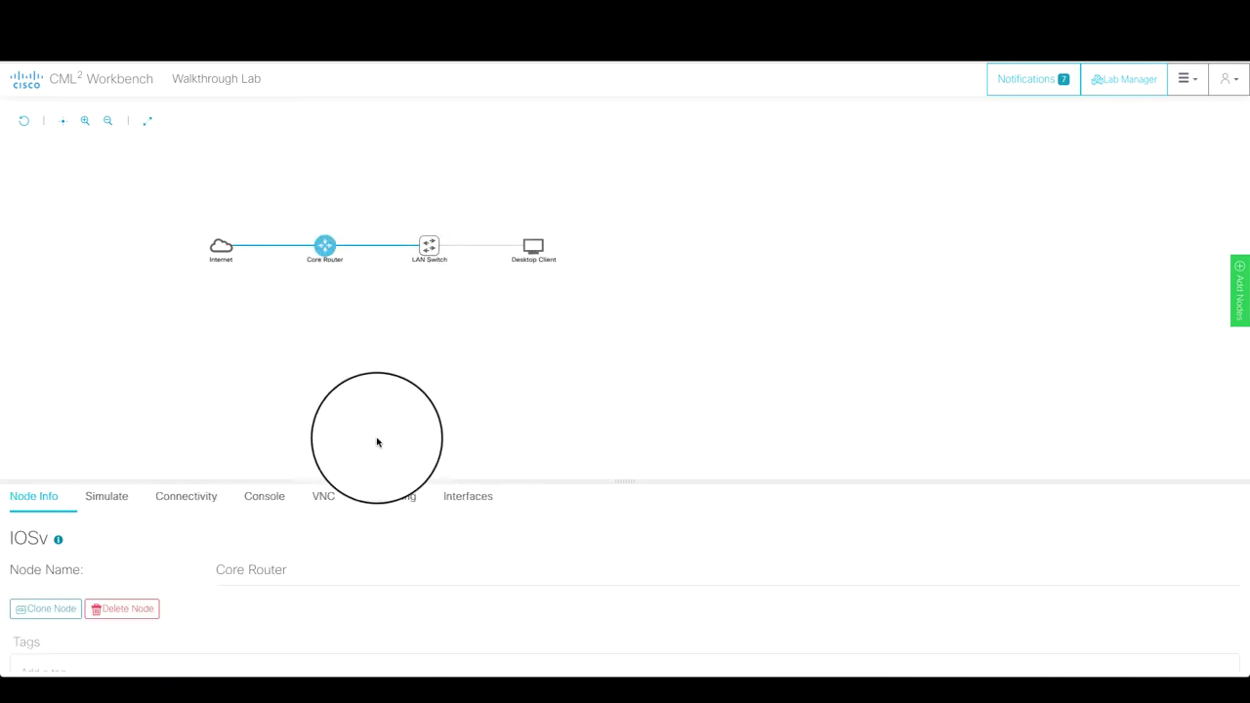
left_click(376, 495)
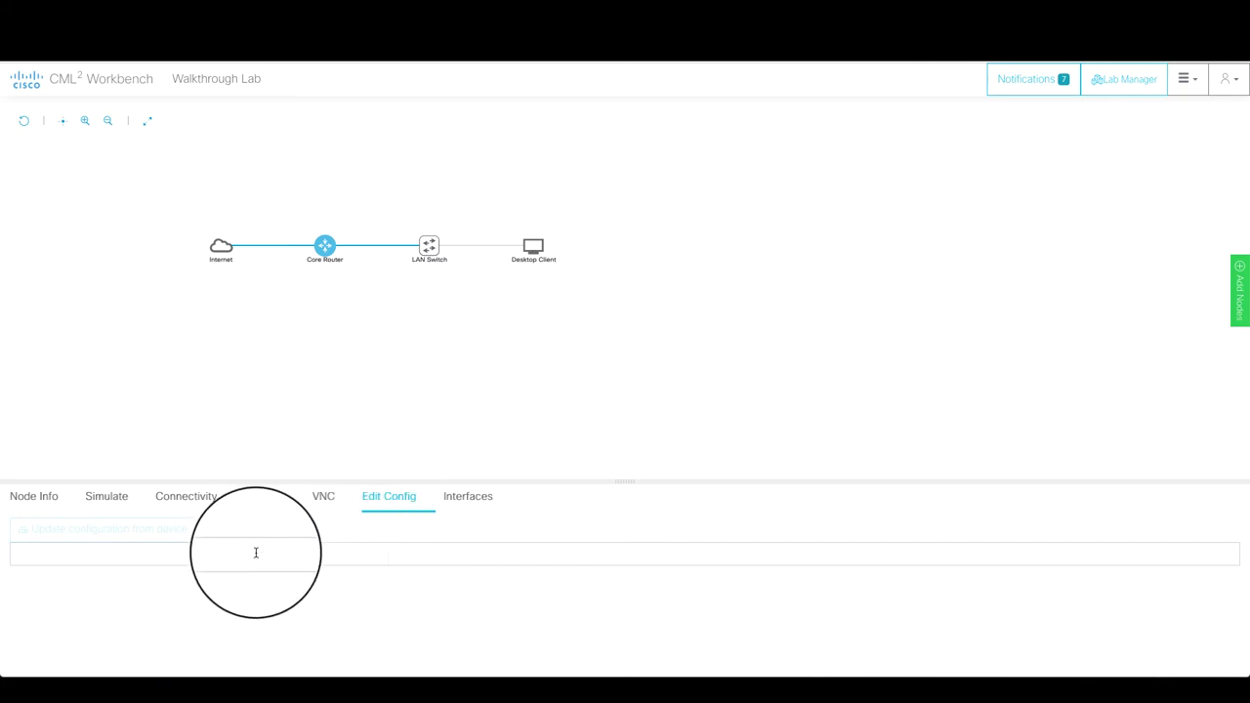
type("sjgsdhjgjkhsdgjk")
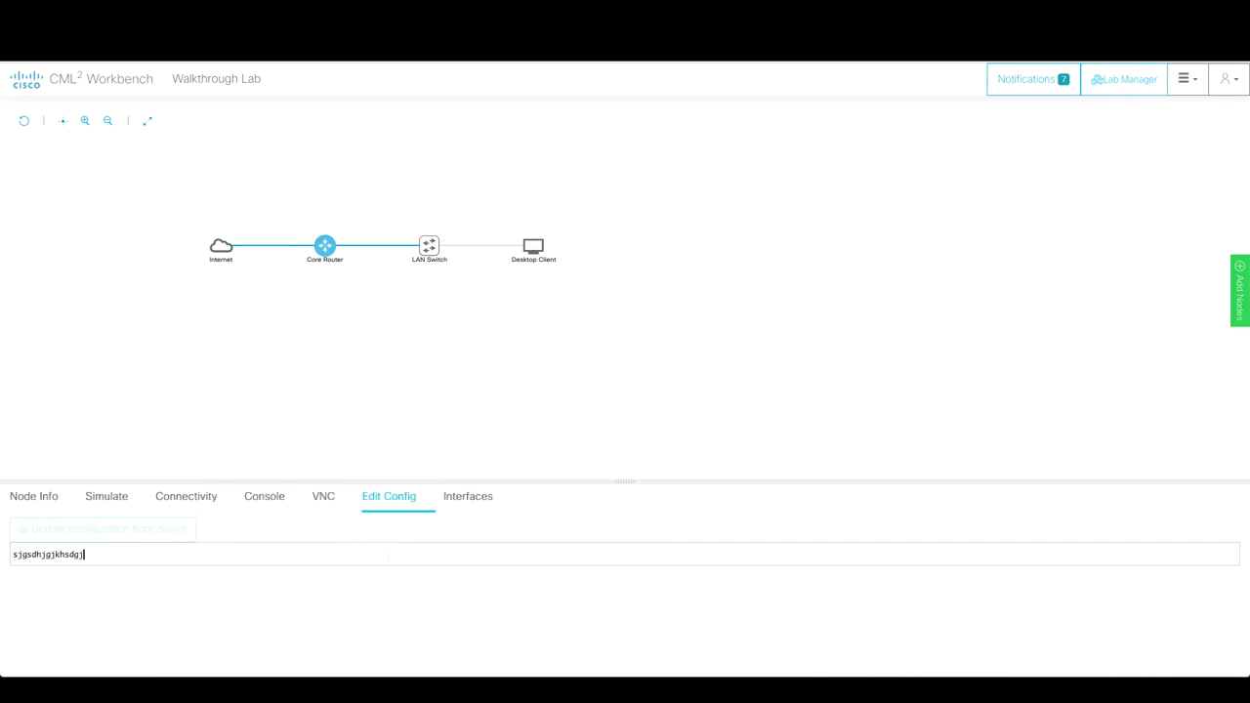
key("BackSpace")
key("BackSpace")
key("BackSpace")
key("BackSpace")
key("BackSpace")
key("BackSpace")
key("BackSpace")
key("BackSpace")
key("BackSpace")
key("BackSpace")
key("BackSpace")
key("BackSpace")
key("BackSpace")
key("BackSpace")
key("BackSpace")
type("re-router")
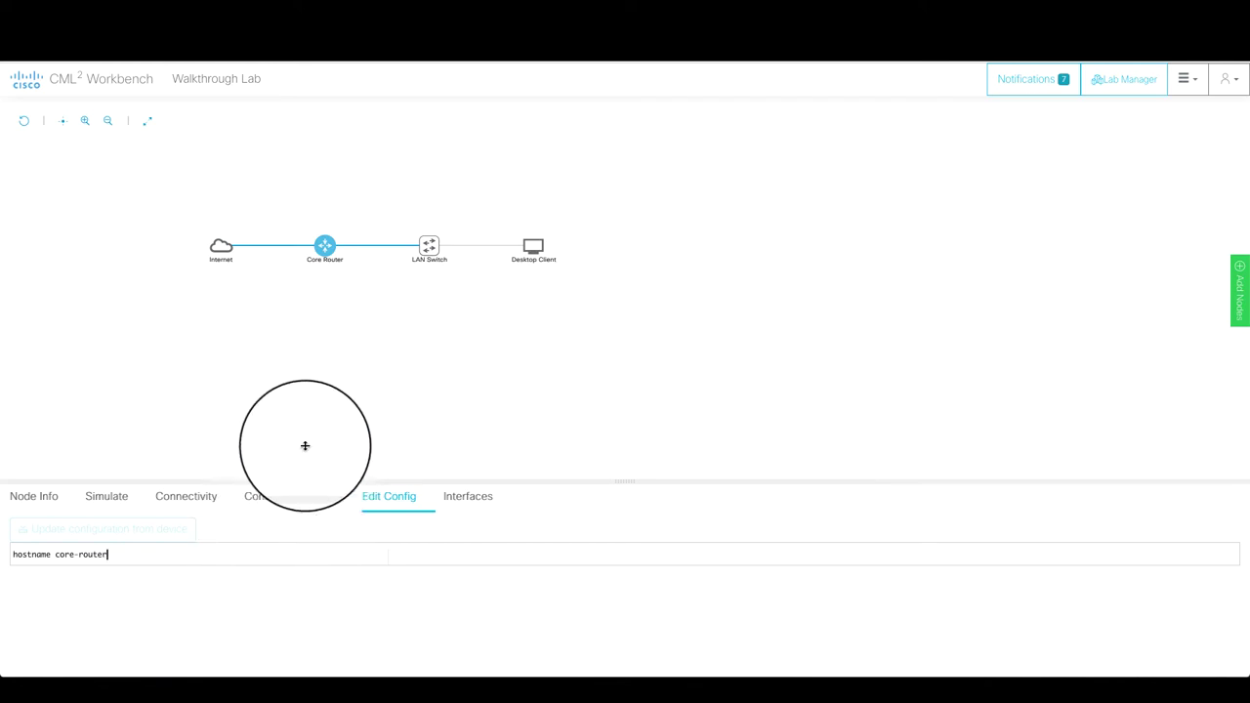
left_click(351, 391)
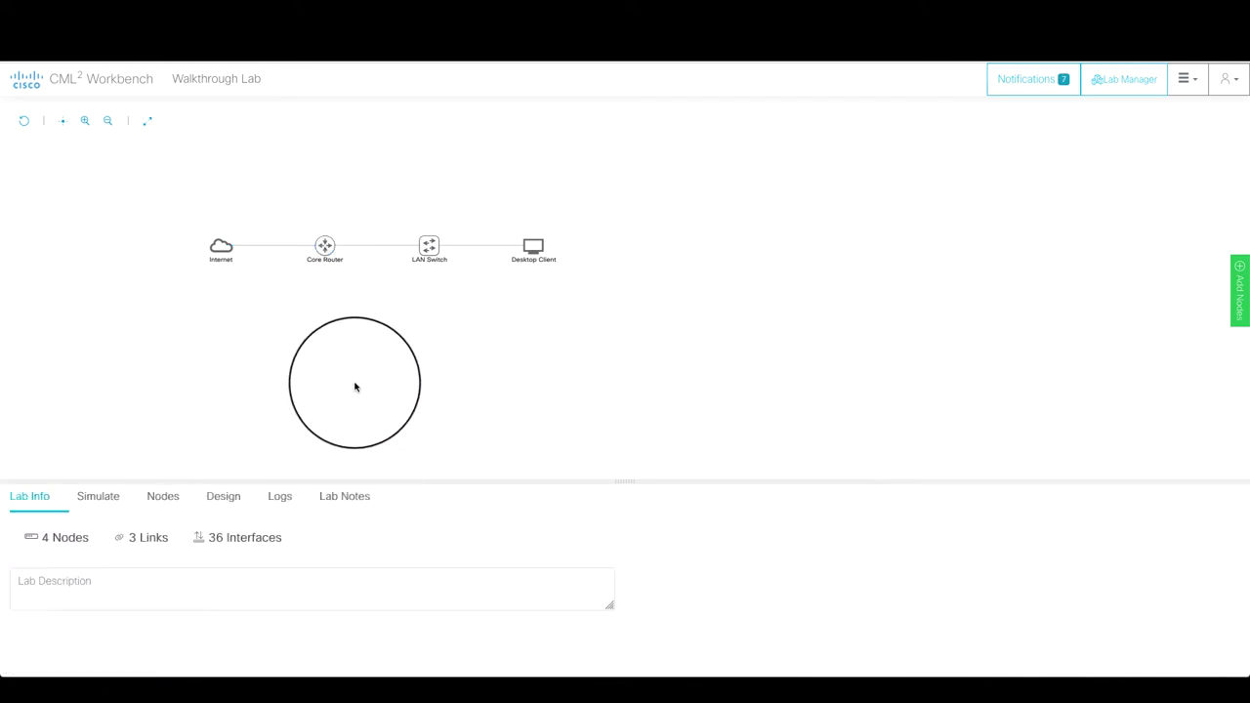
- Replace the LAN Switch's hostname placeholder with 'hostname lan-switch'
left_click(430, 248)
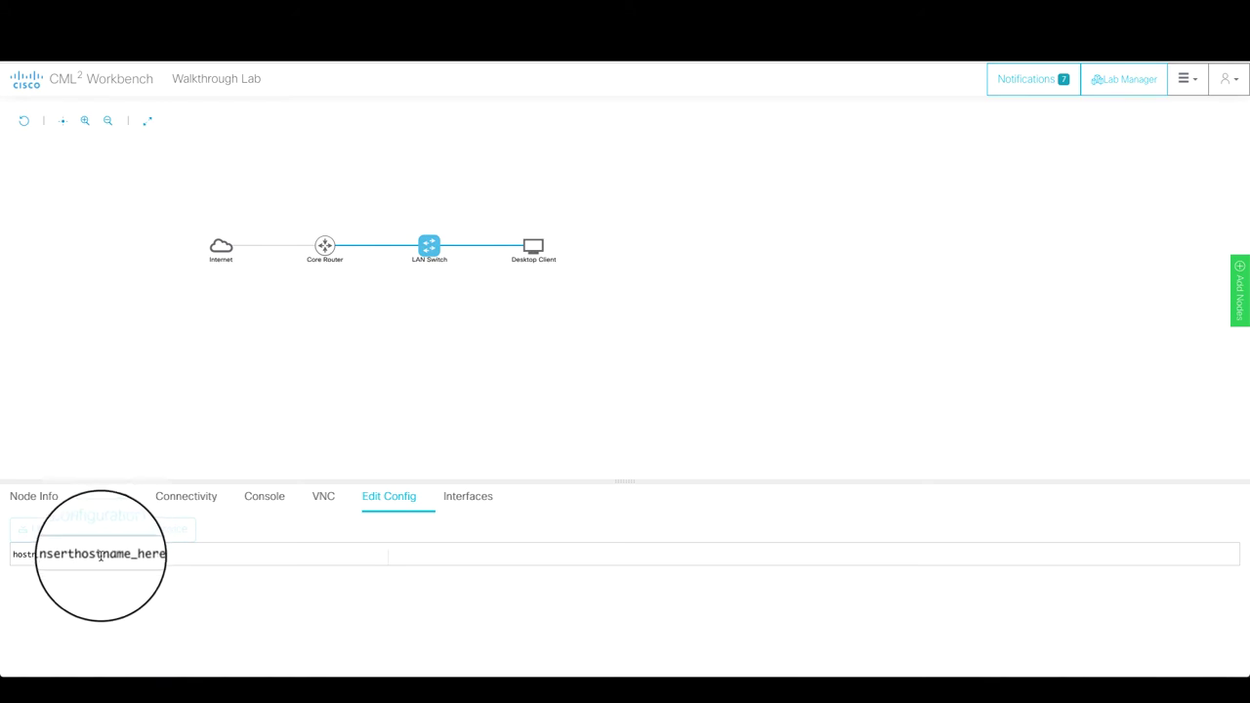
double_click(98, 554)
type("hostname lan")
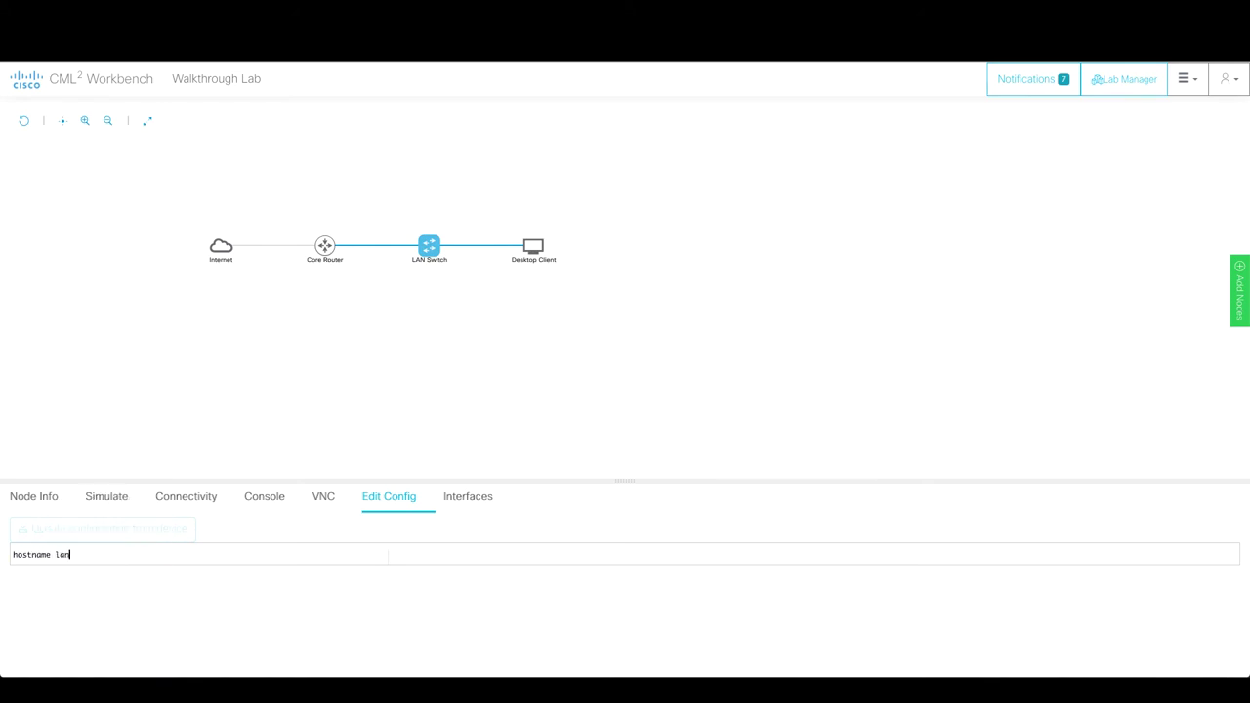
type("-switch")
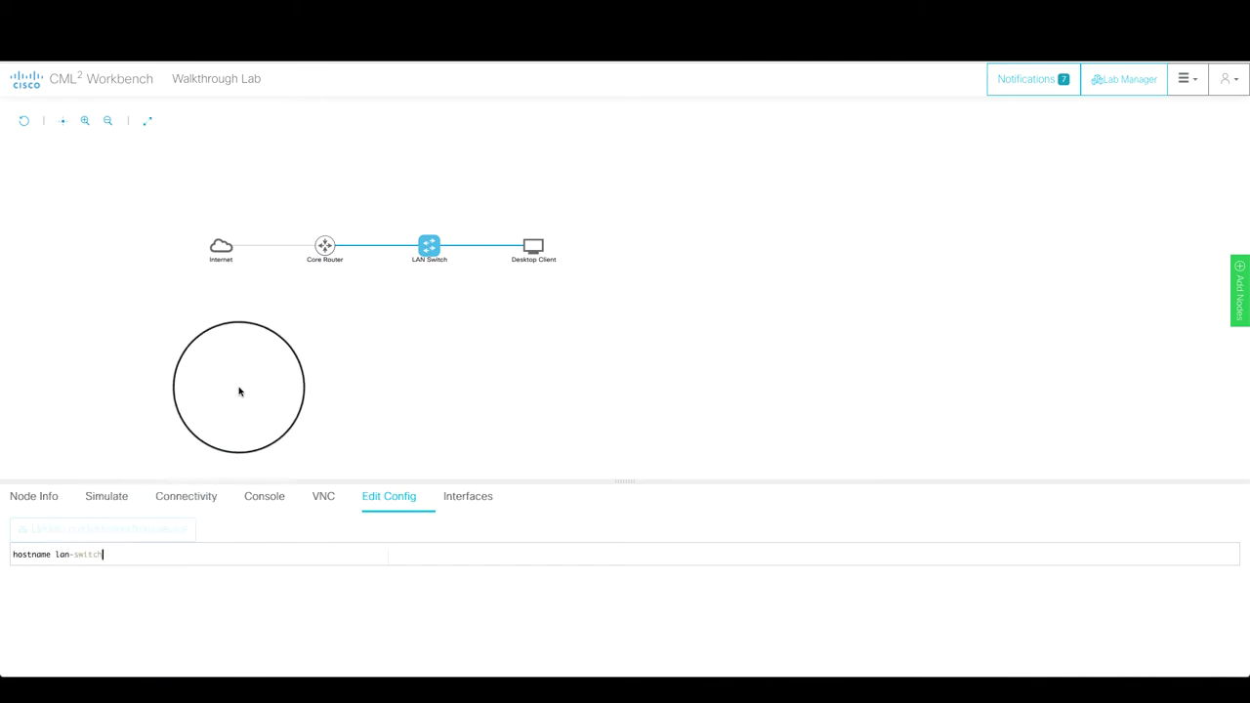
left_click(239, 391)
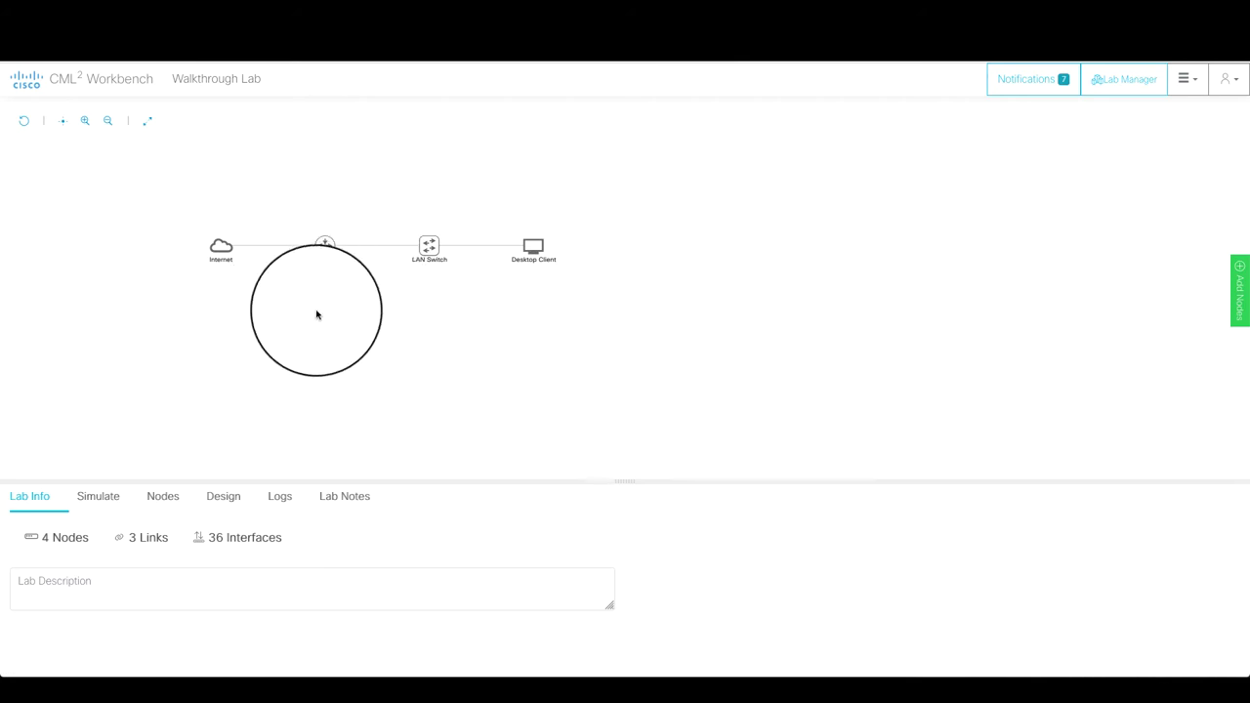
- Start the entire Walkthrough Lab from the lab-wide Simulate controls so all four nodes boot
left_click(88, 497)
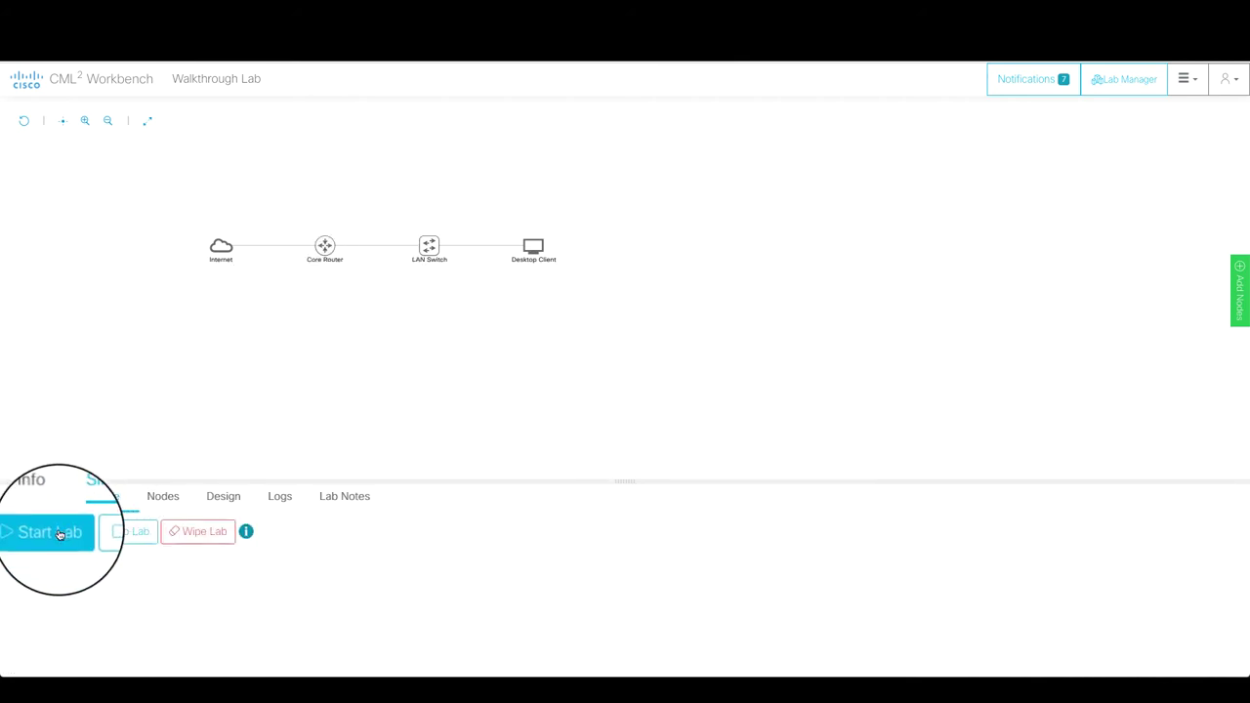
left_click(220, 246)
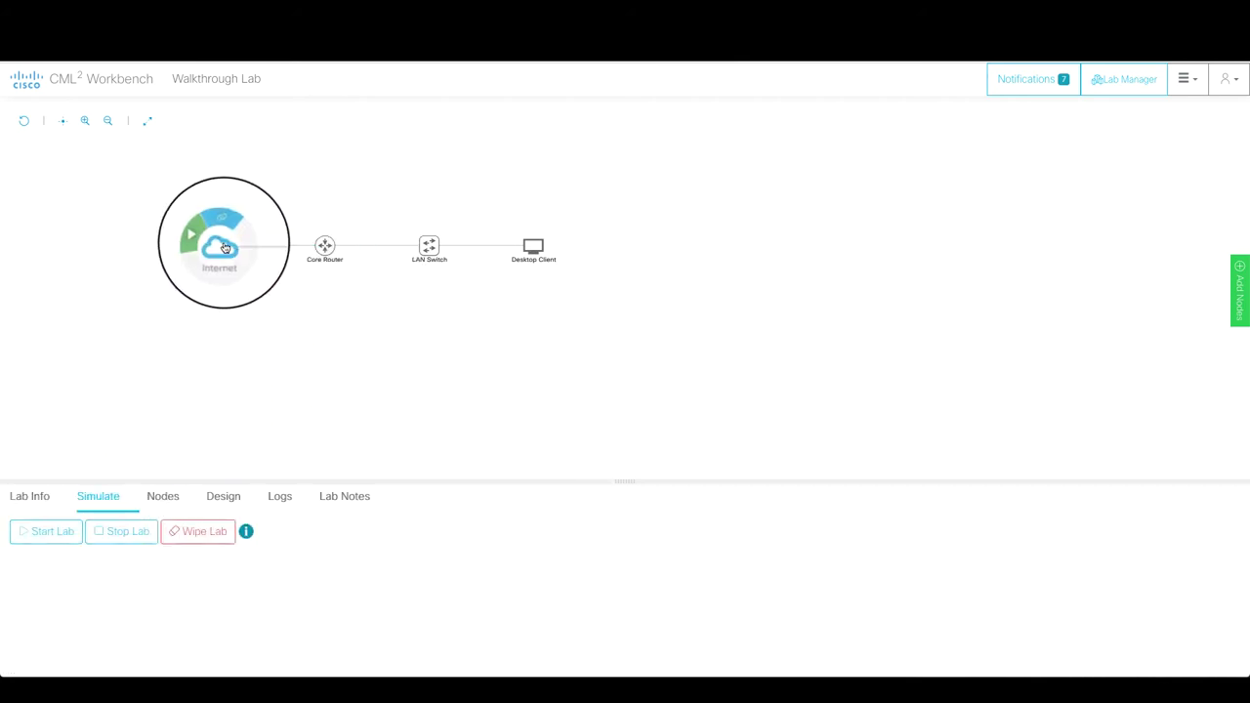
left_click(115, 498)
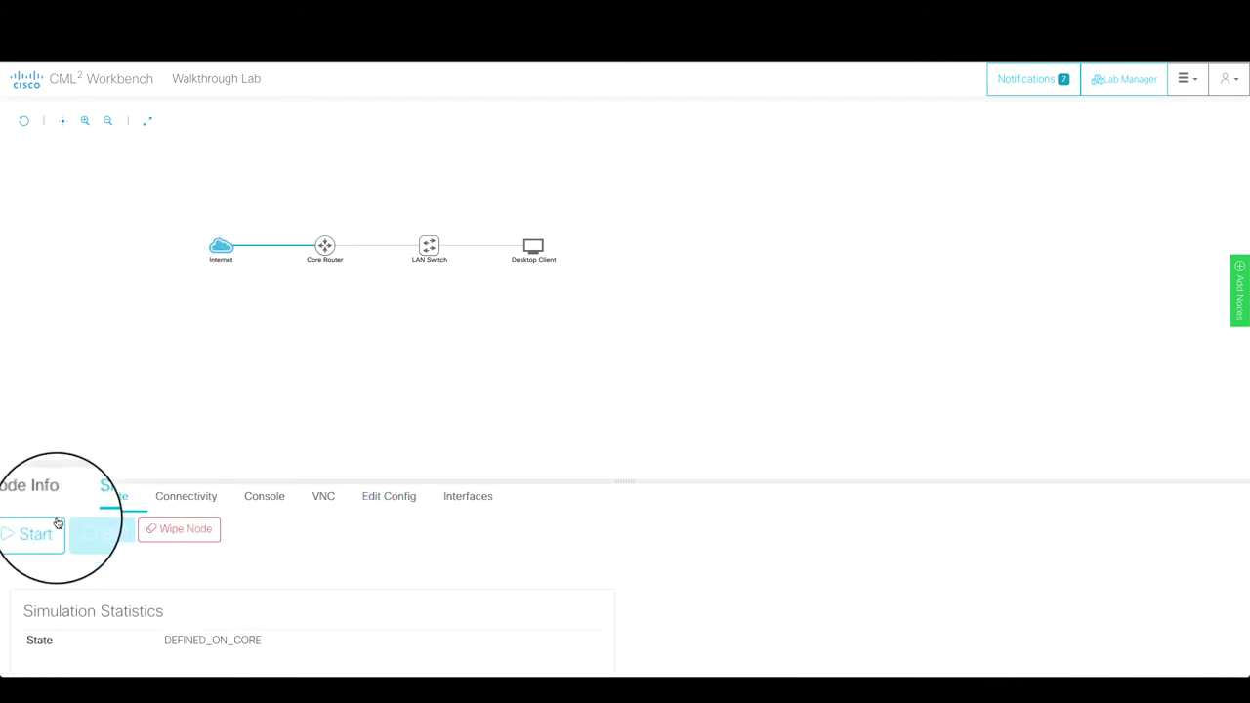
left_click(293, 342)
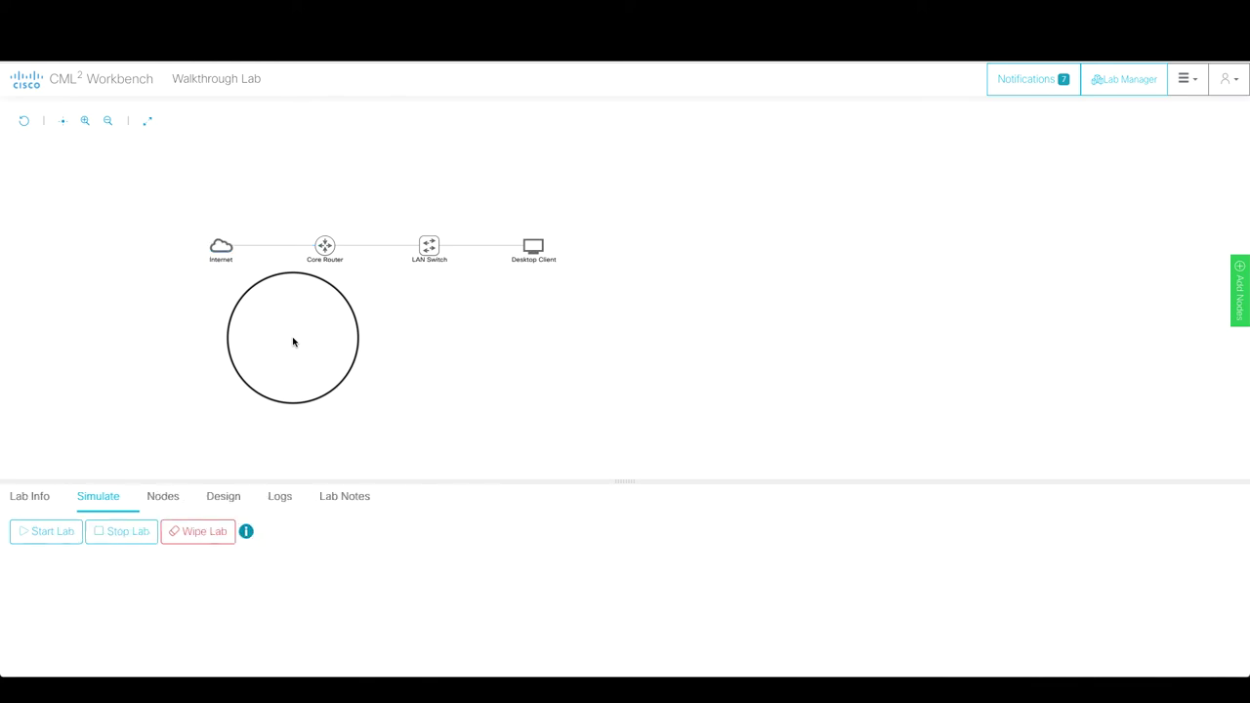
left_click(46, 531)
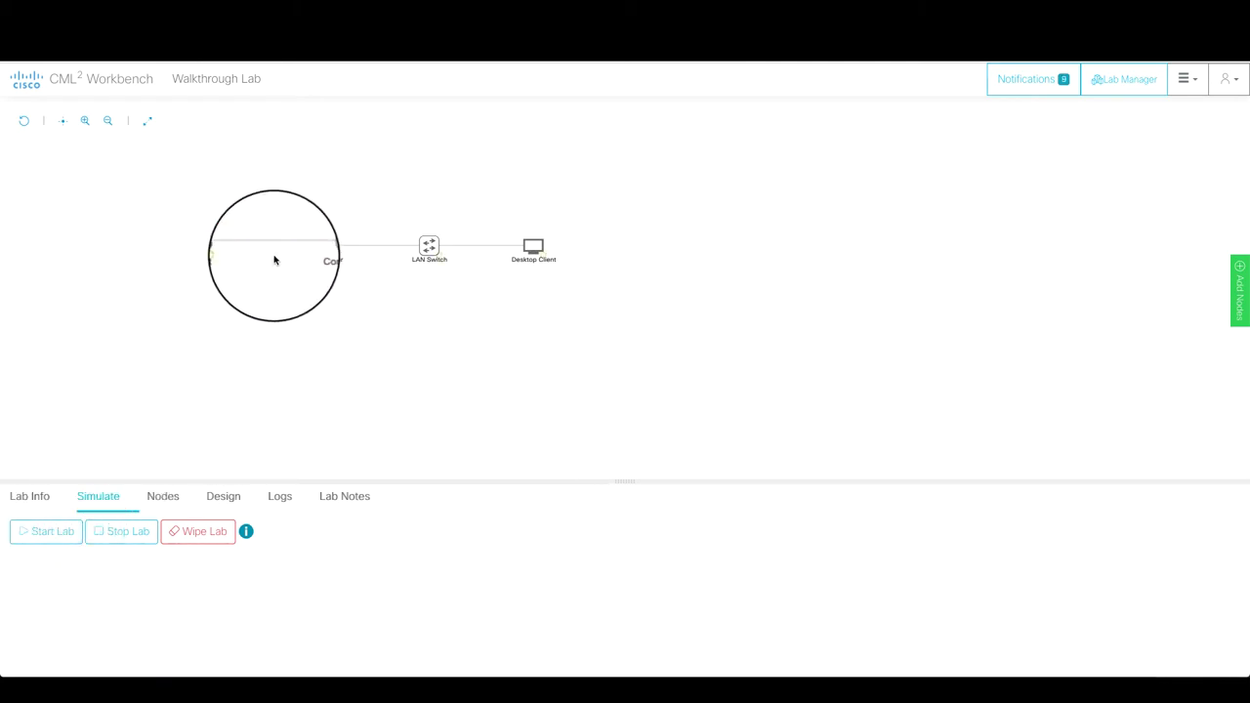
mouse_move(335, 261)
mouse_move(445, 264)
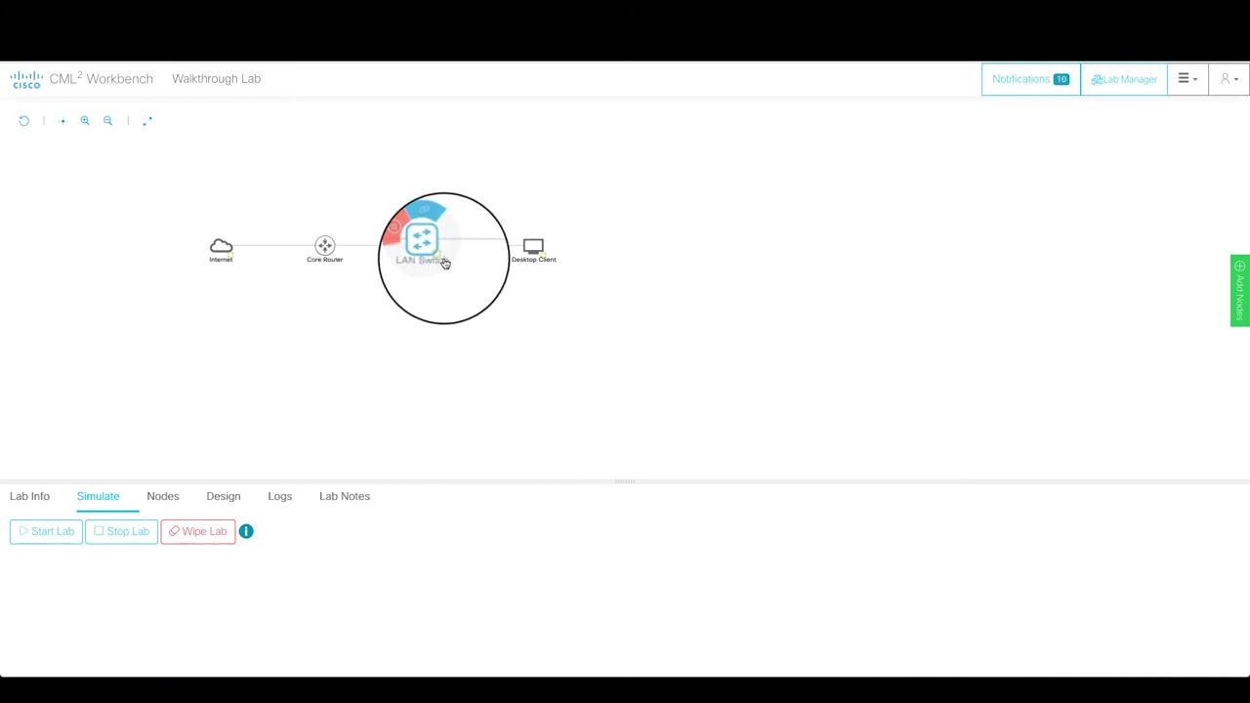
mouse_move(534, 262)
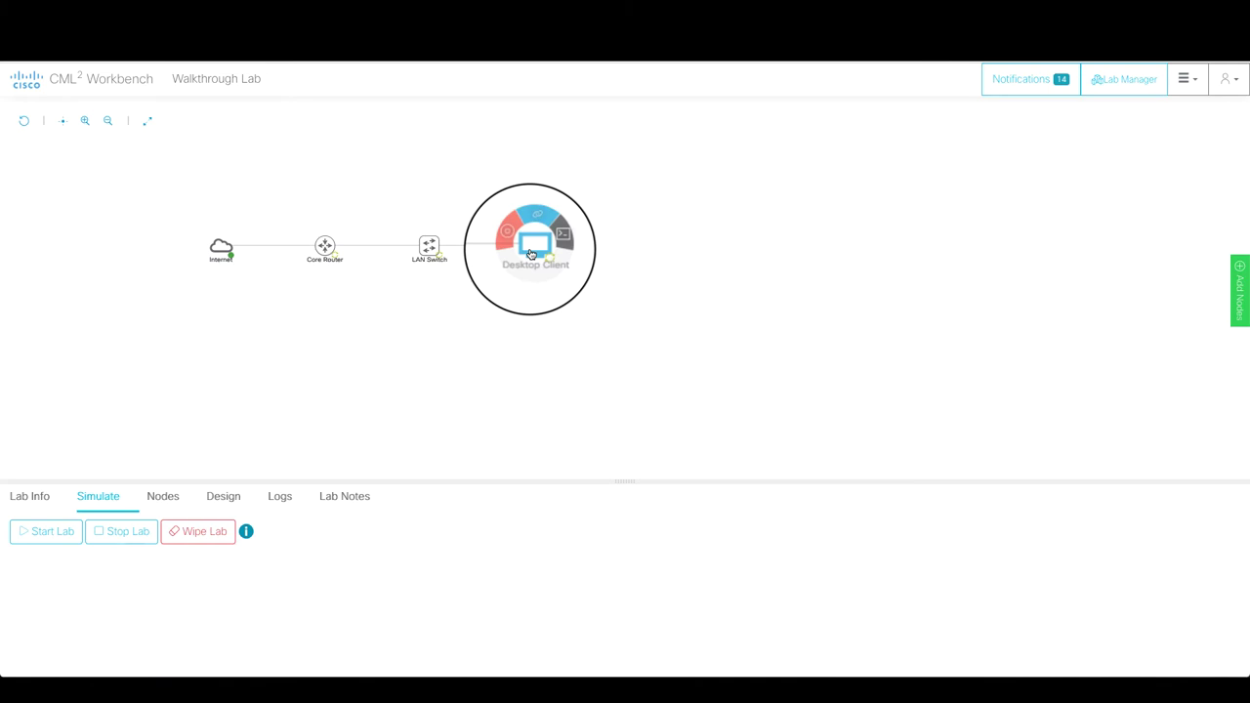
- Open a console terminal on the Core Router from its Console tab
left_click(342, 241)
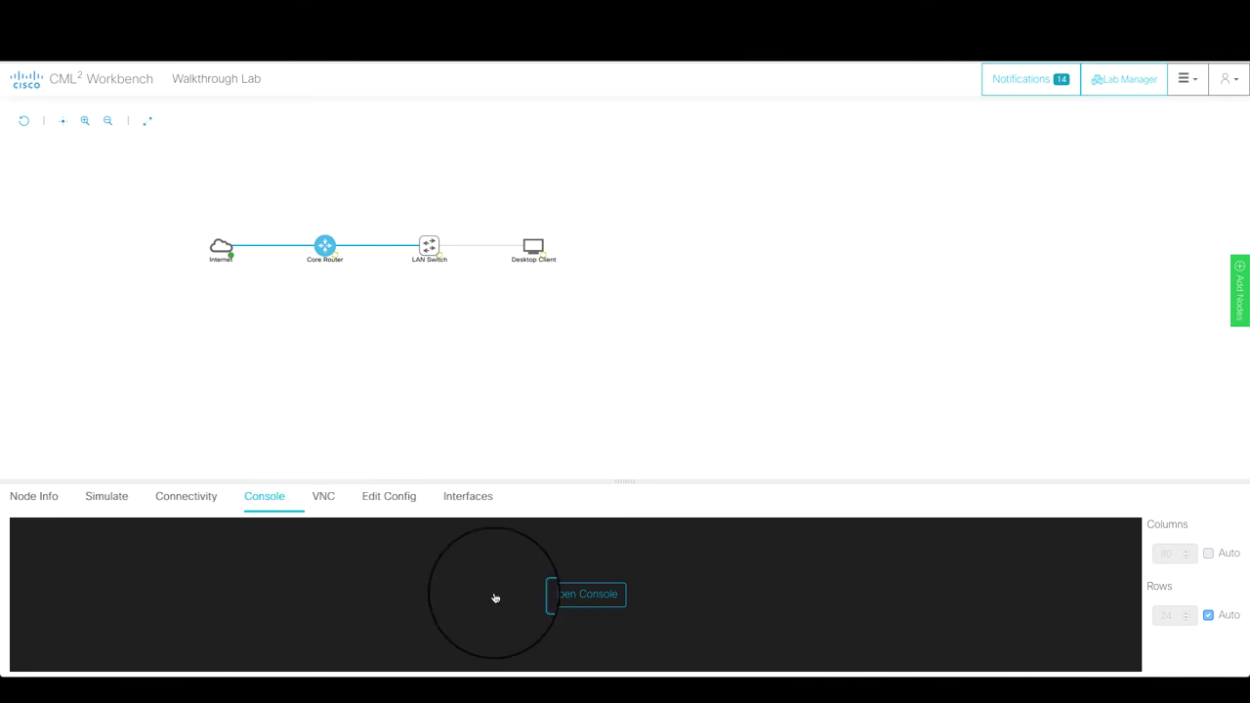
left_click(599, 605)
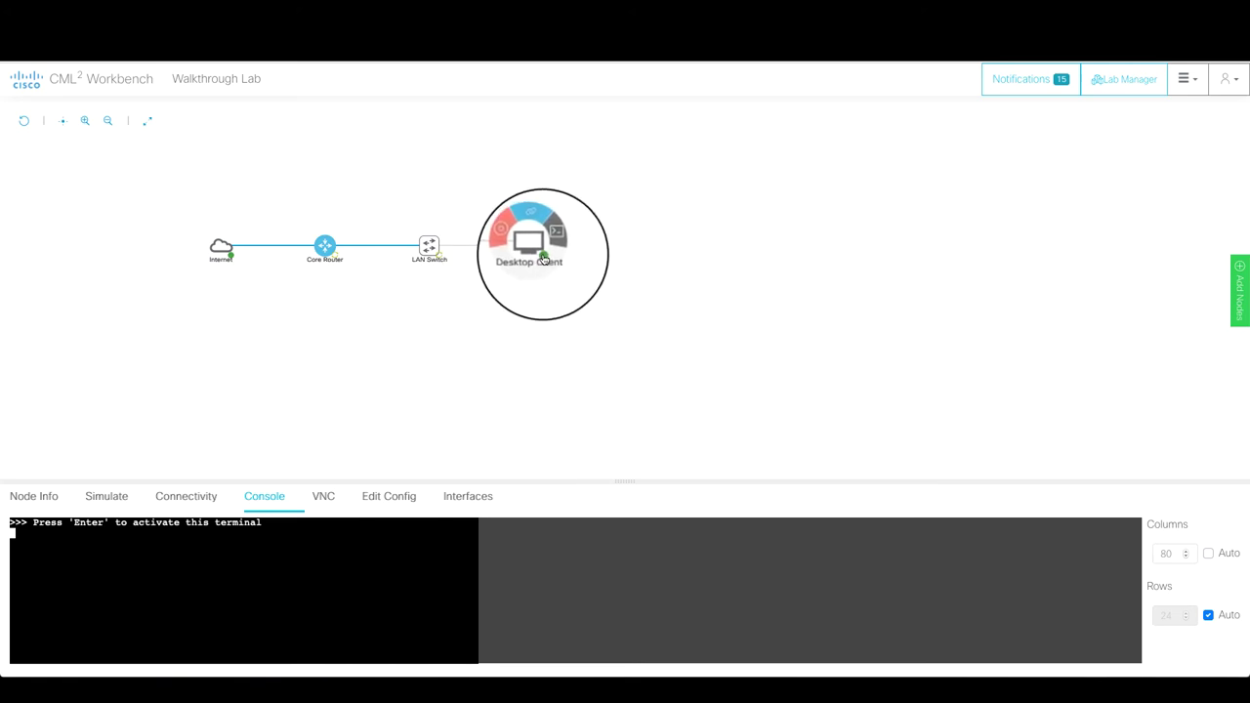
- Open the Desktop Client's console and log in with the account password to reach the Alpine shell prompt
left_click(553, 243)
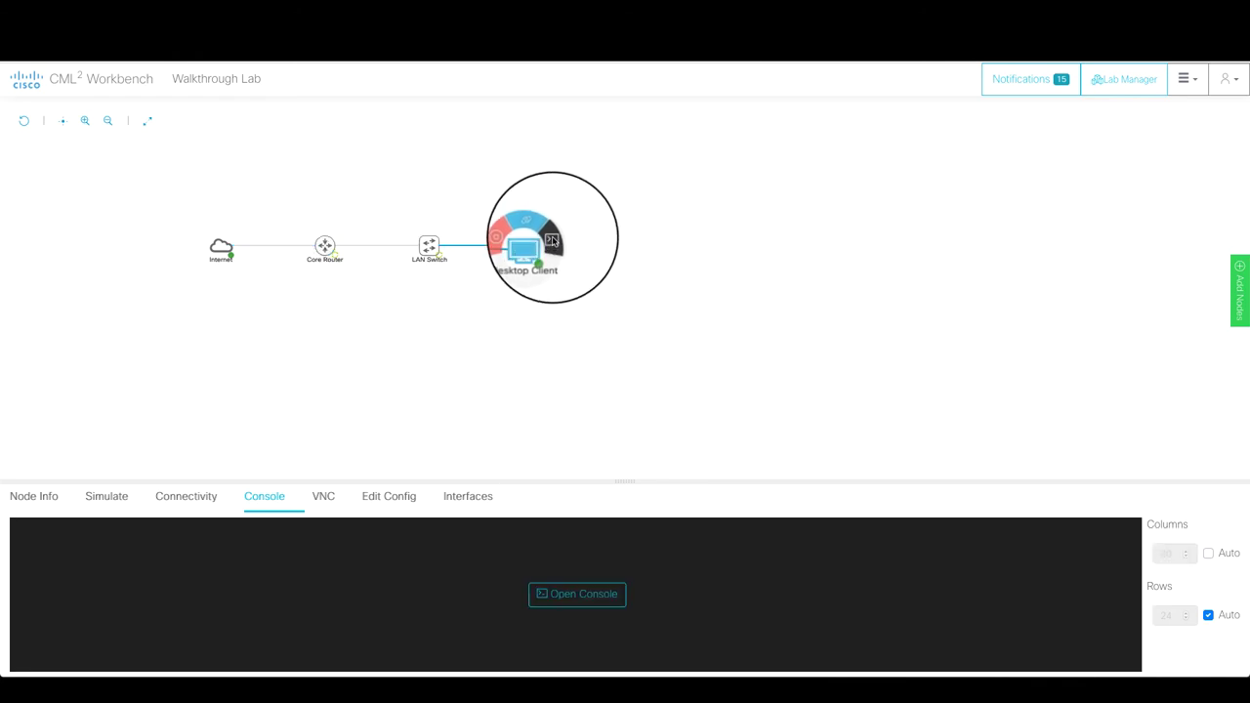
left_click(589, 595)
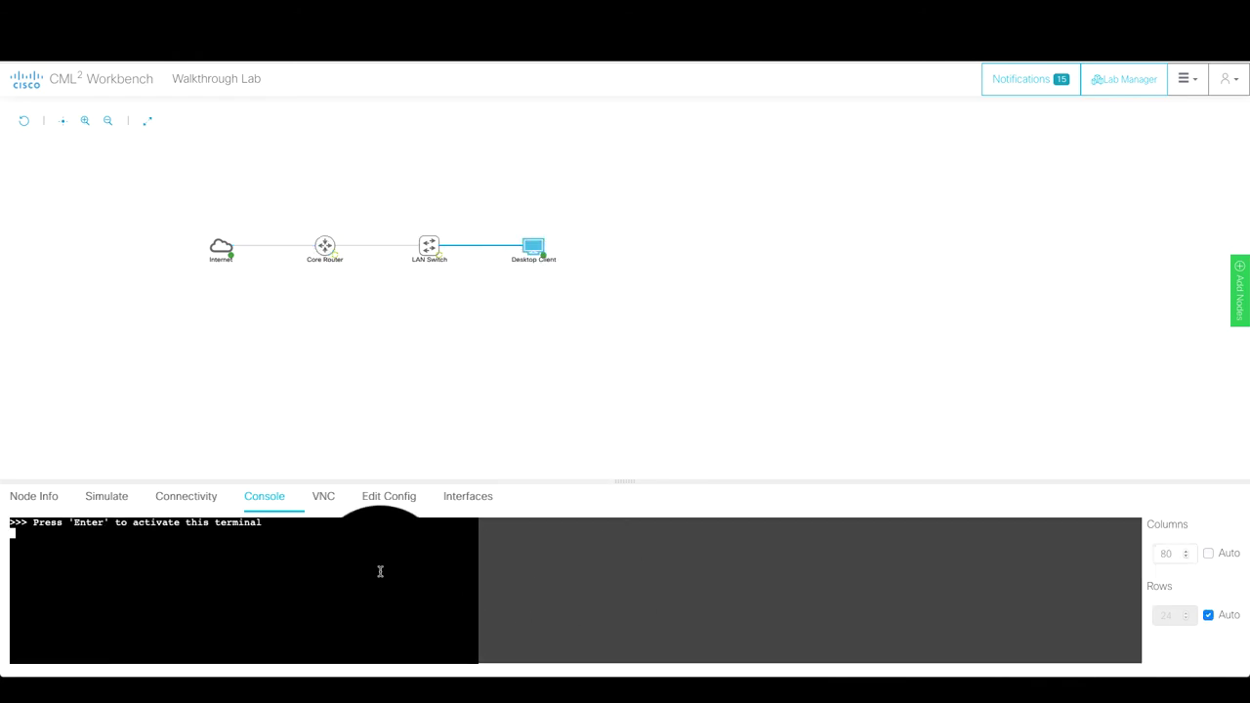
key("Return")
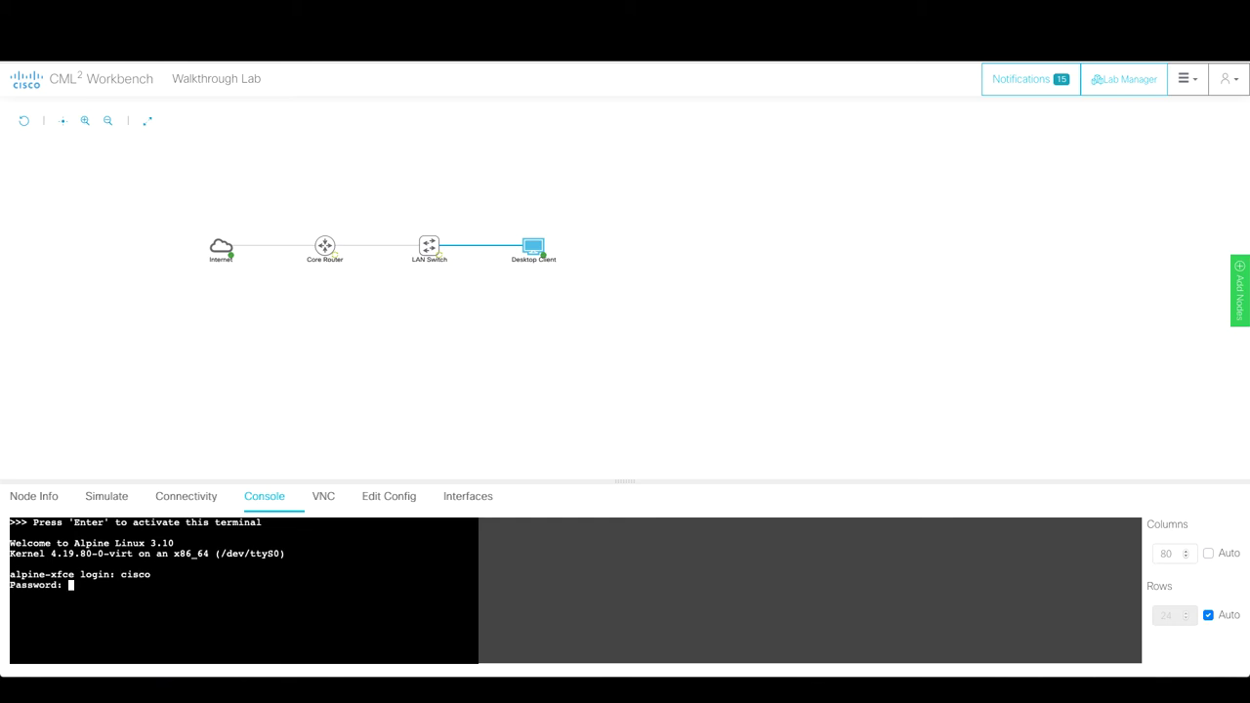
type("cisco")
key("Return")
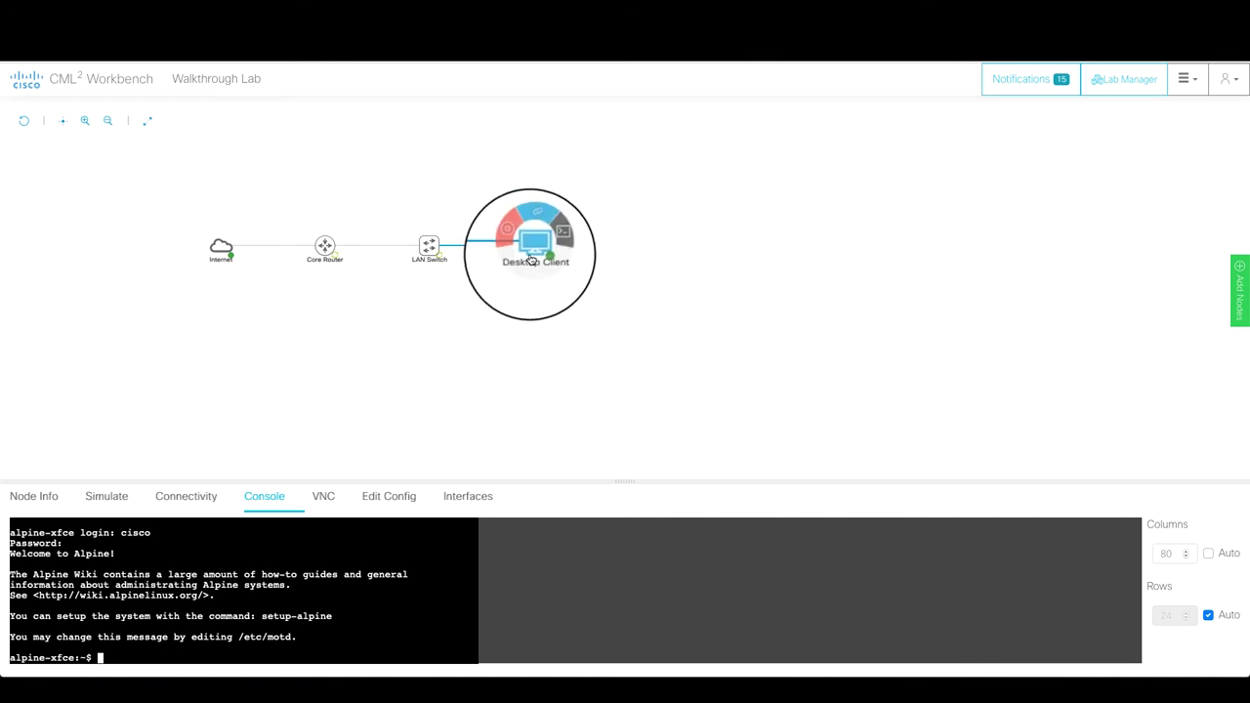
- Open the Desktop Client's VNC view, enlarge the panel, and log in with the desktop password
left_click(327, 498)
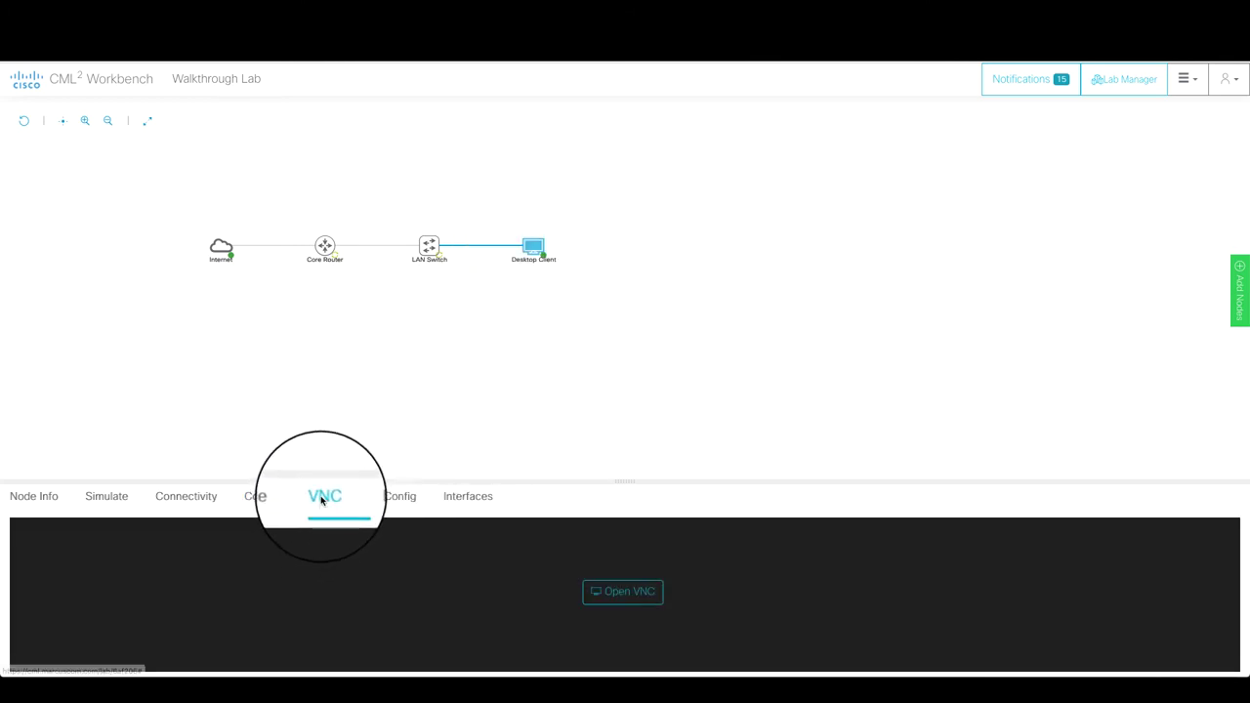
left_click(628, 594)
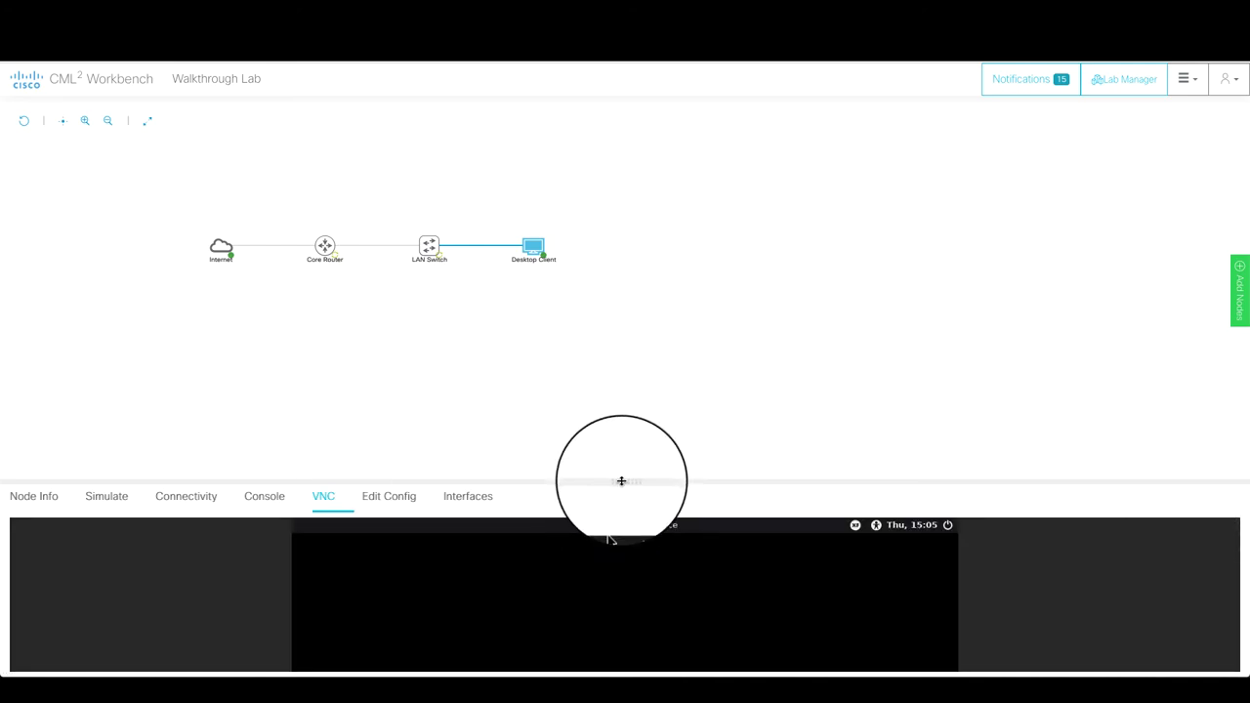
left_click_drag(620, 481, 614, 320)
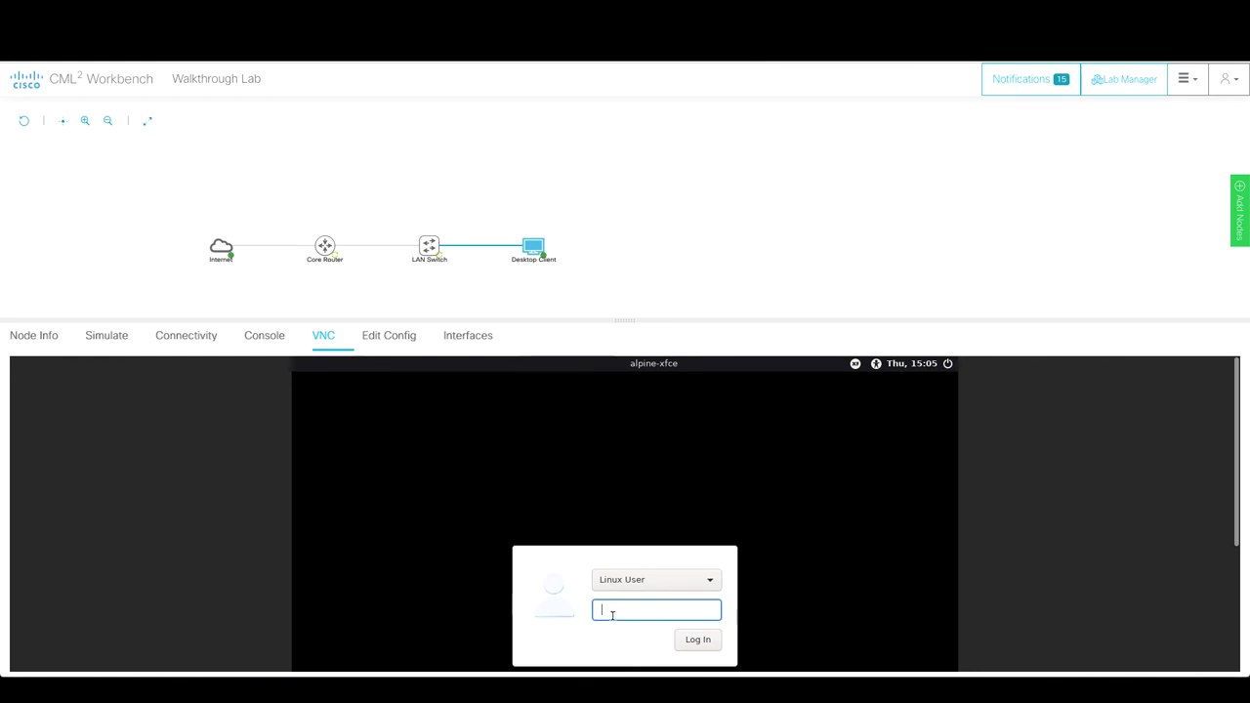
type("ci")
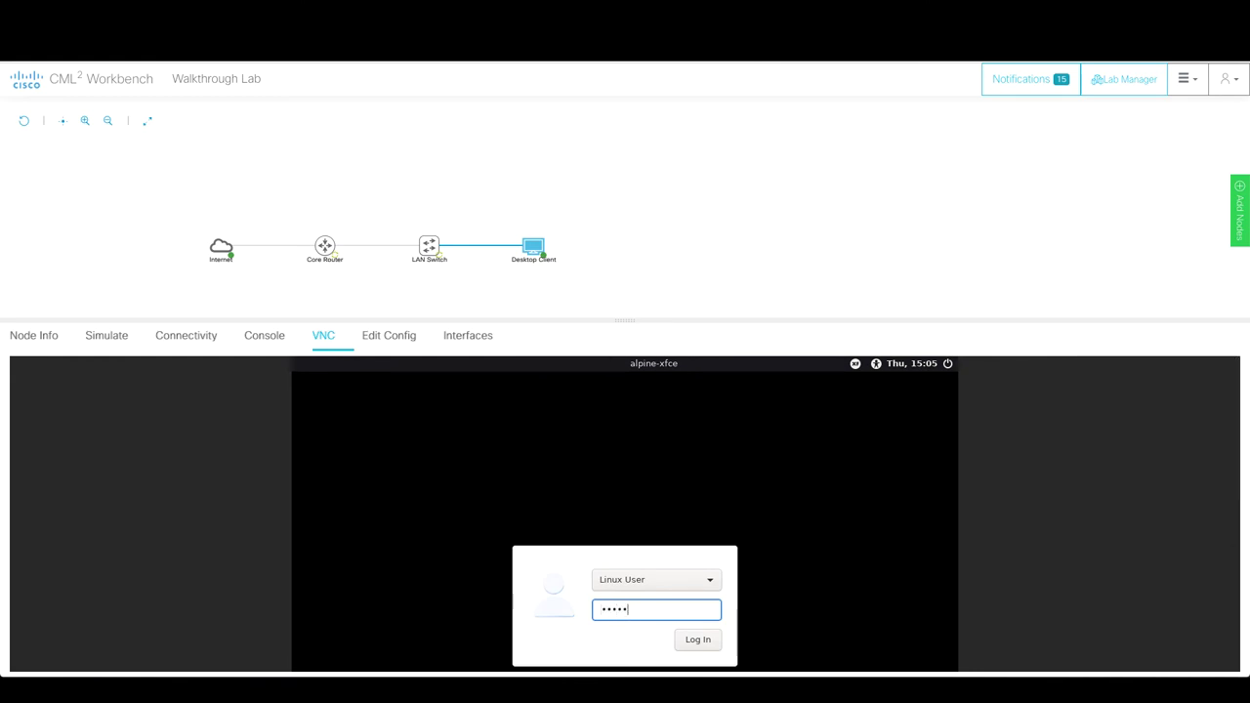
key("Return")
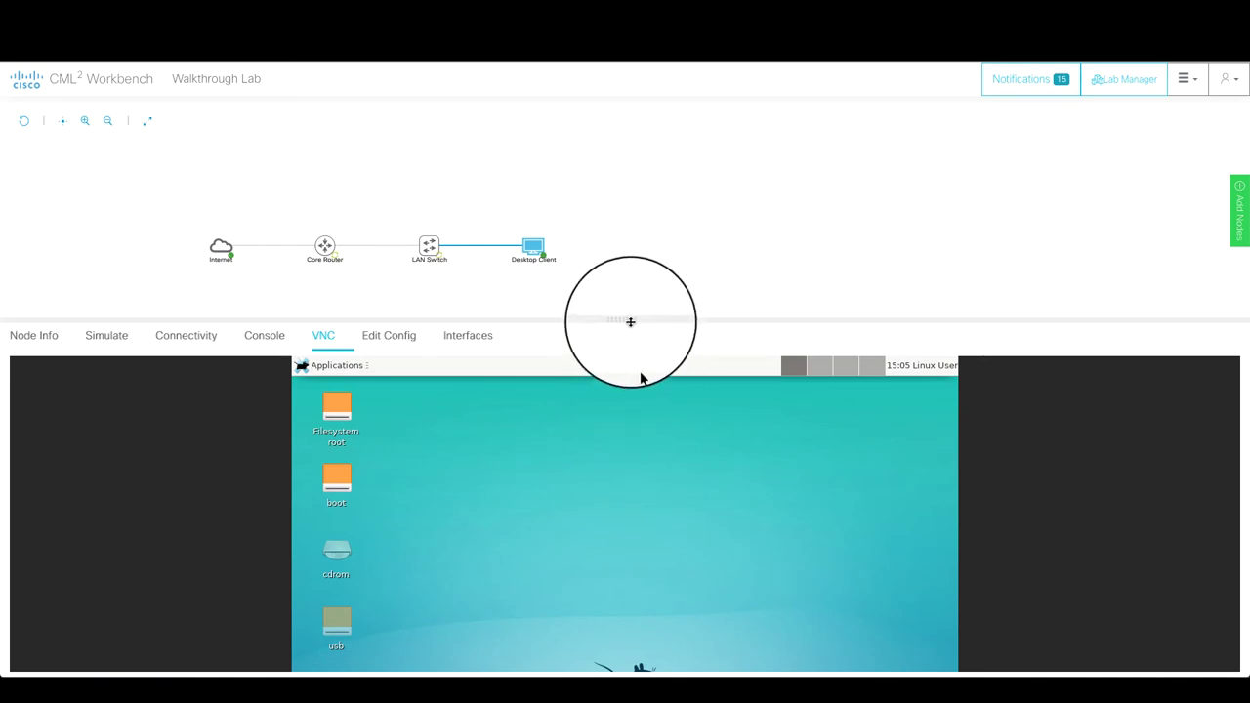
mouse_move(627, 319)
left_mouse_down()
mouse_move(591, 477)
mouse_move(611, 333)
left_mouse_up()
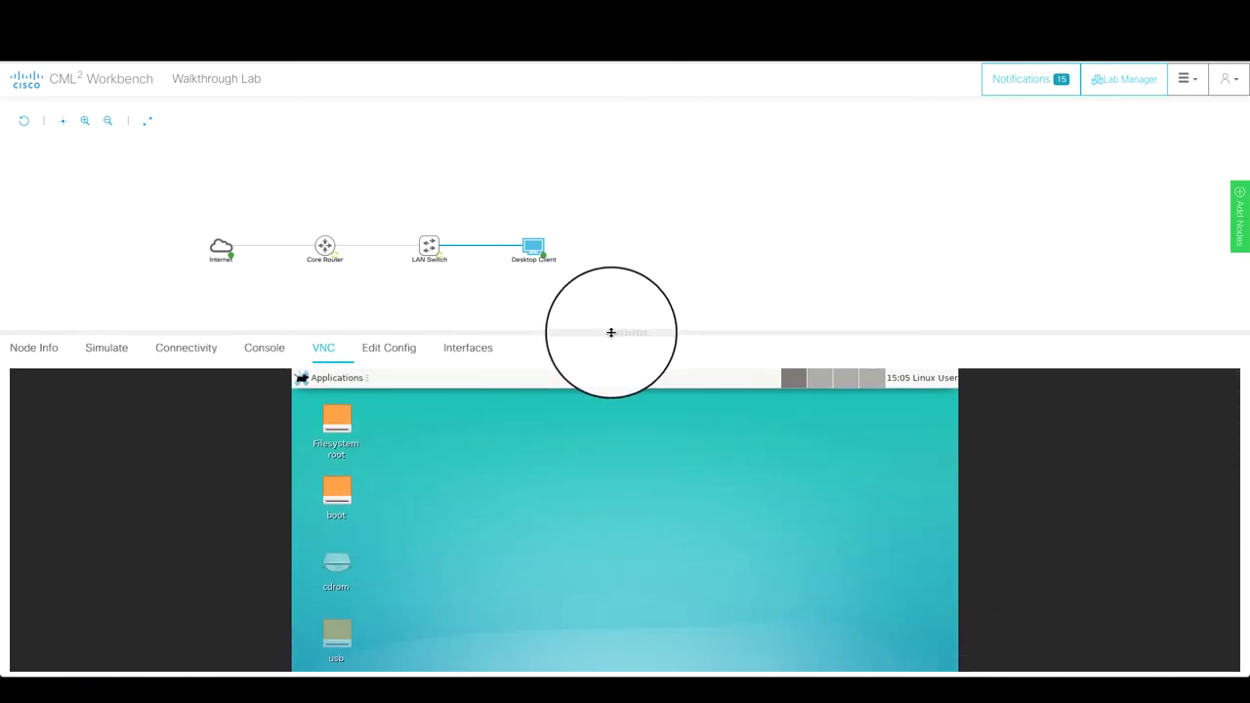
left_click_drag(611, 334, 597, 478)
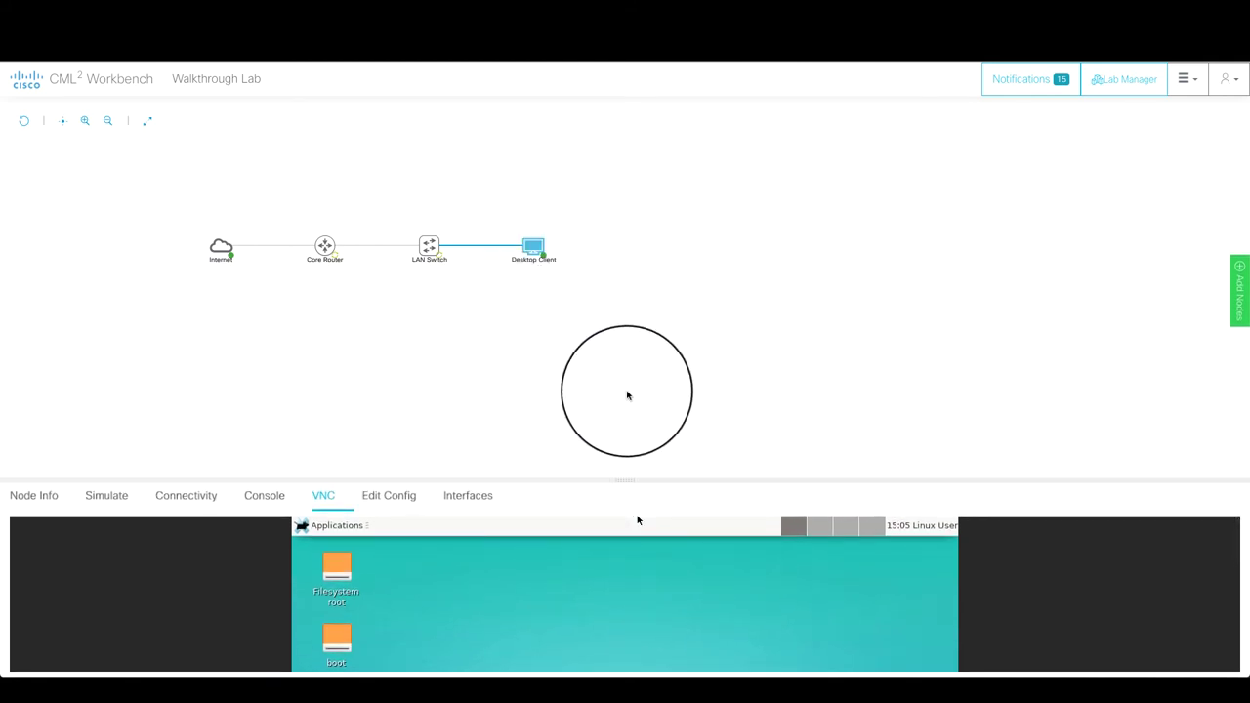
left_click_drag(624, 478, 632, 213)
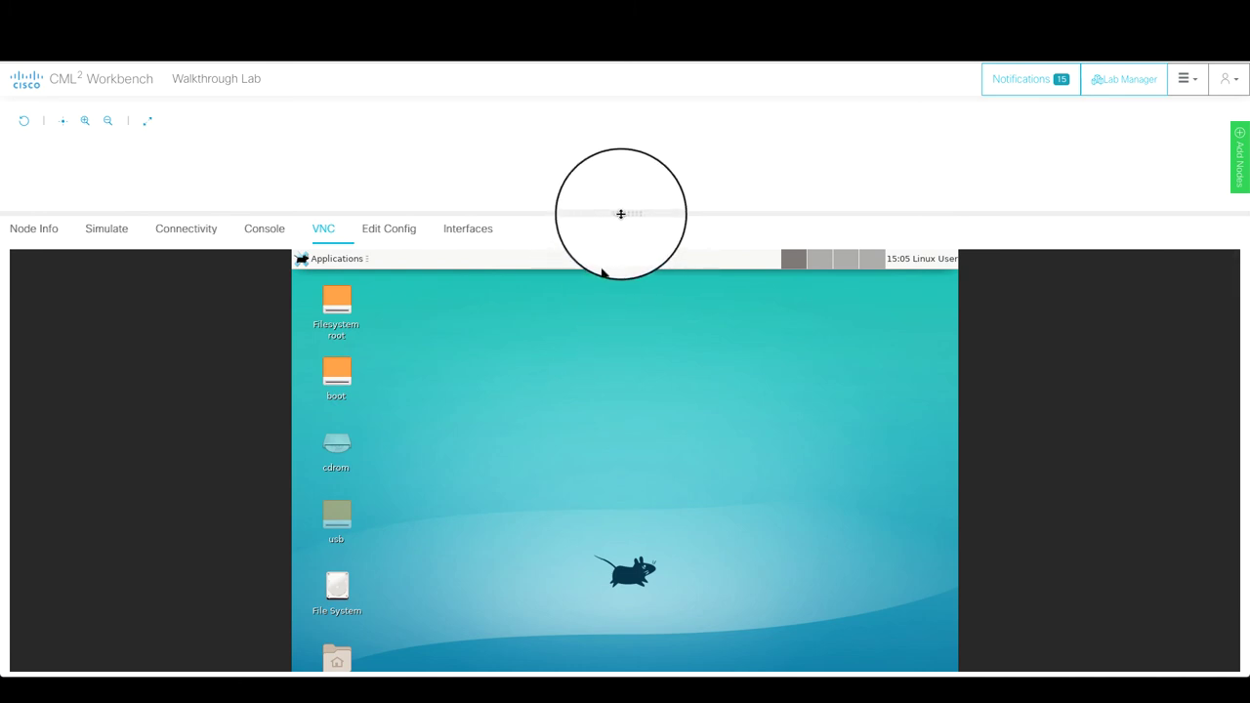
left_click_drag(620, 213, 573, 445)
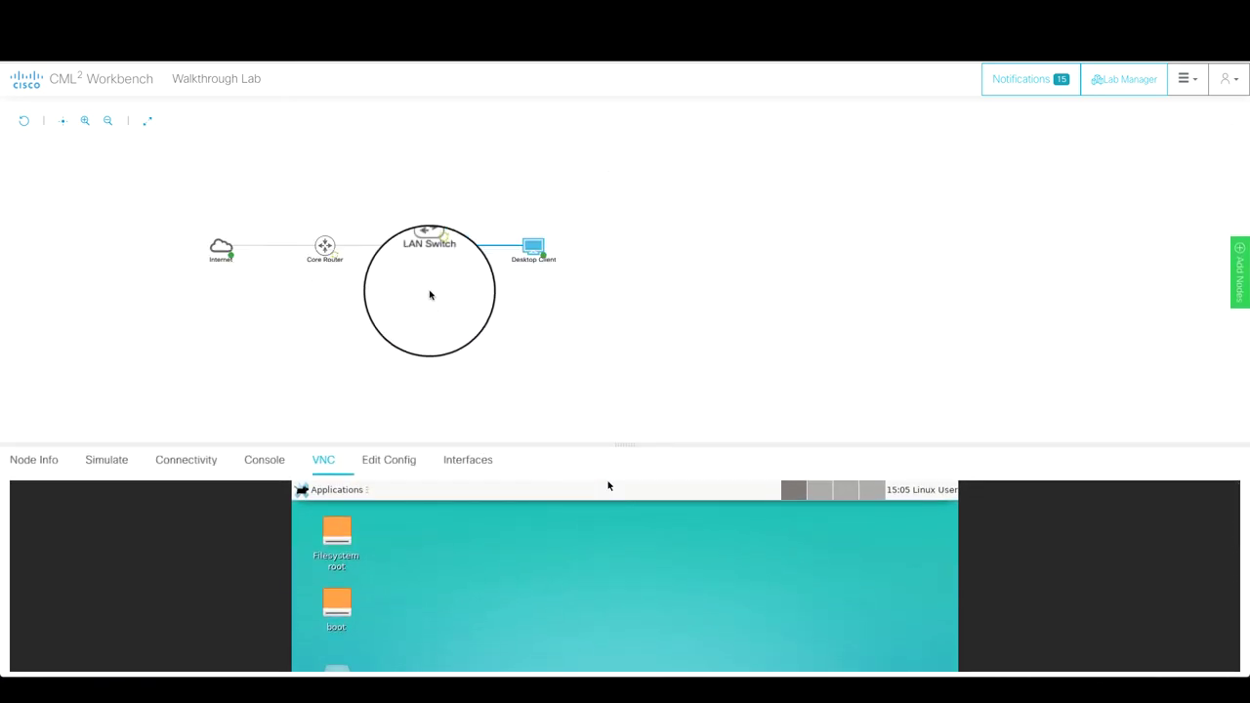
- Open the Core Router's console from its radial menu to view the interface boot log
left_click(328, 247)
left_click(342, 242)
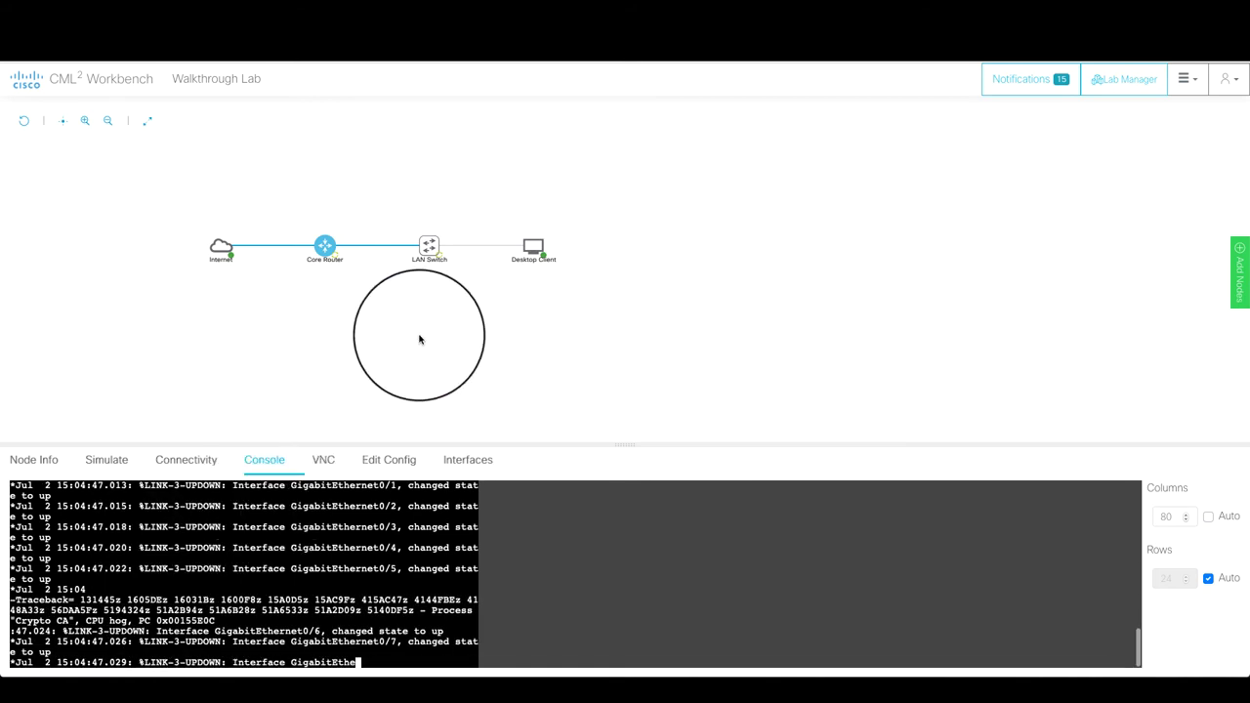
- Connect to the LAN Switch console, then return to the Core Router console for a core-router> prompt
left_click(448, 242)
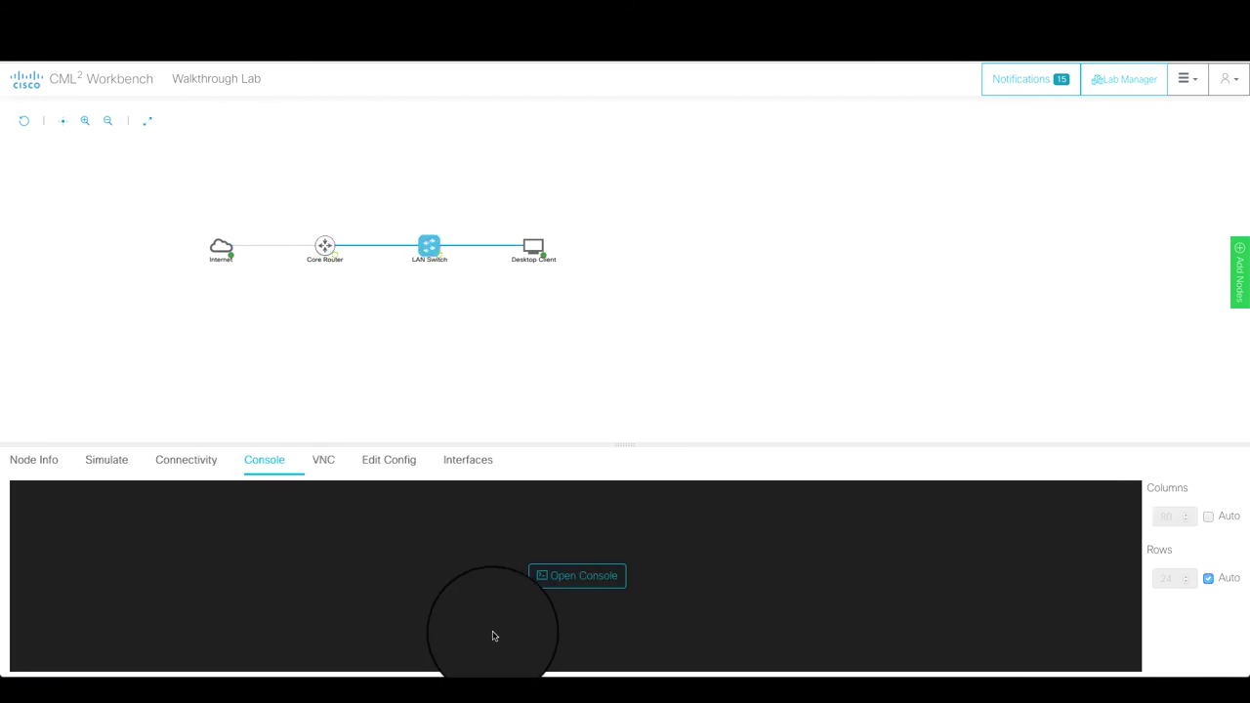
left_click(566, 573)
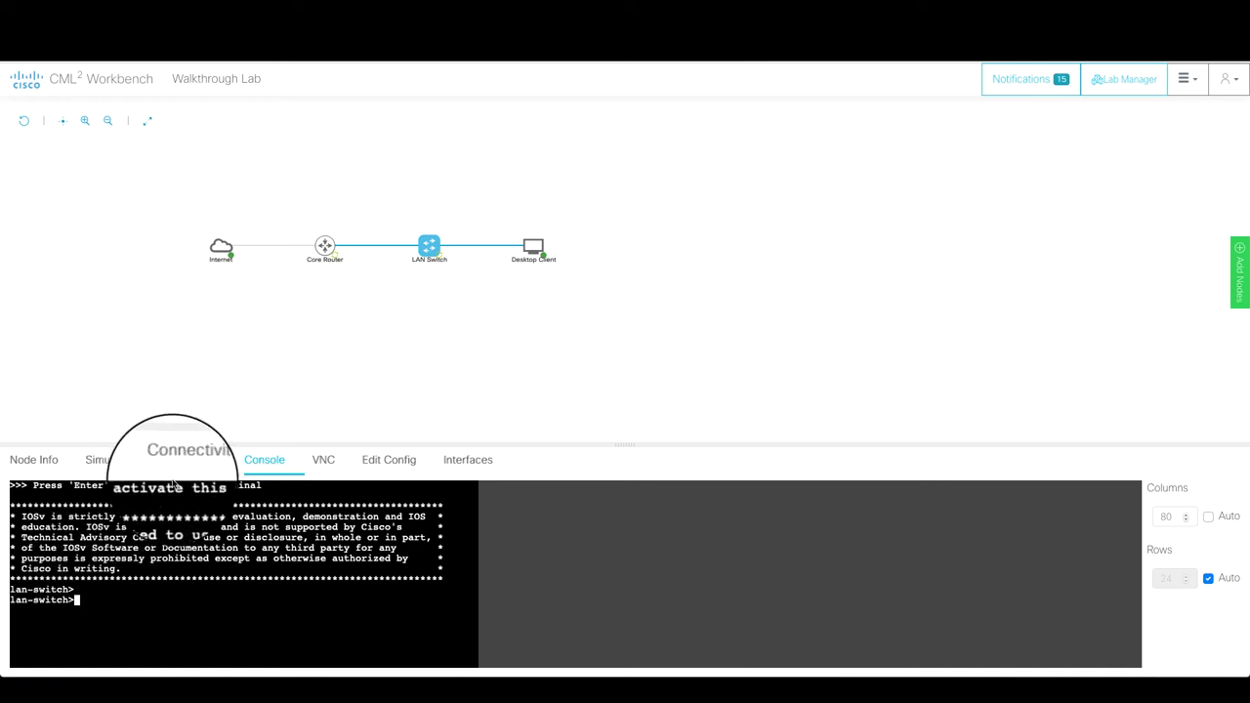
left_click(325, 245)
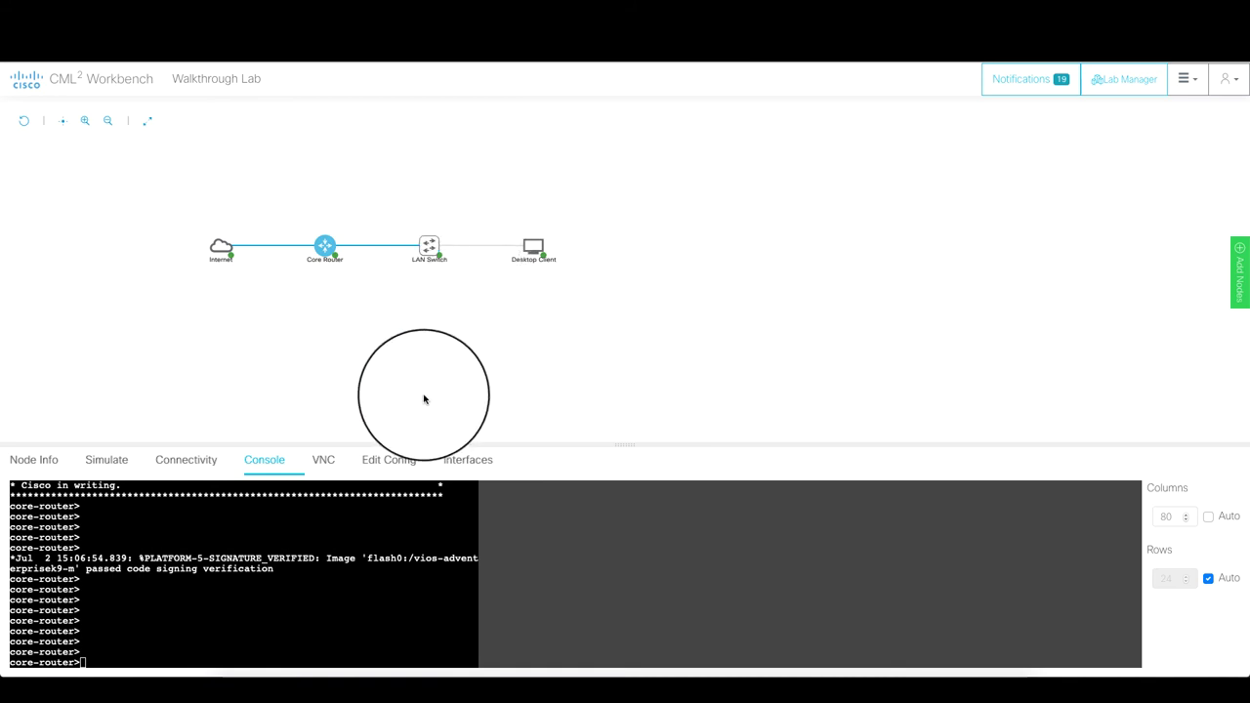
left_click(273, 587)
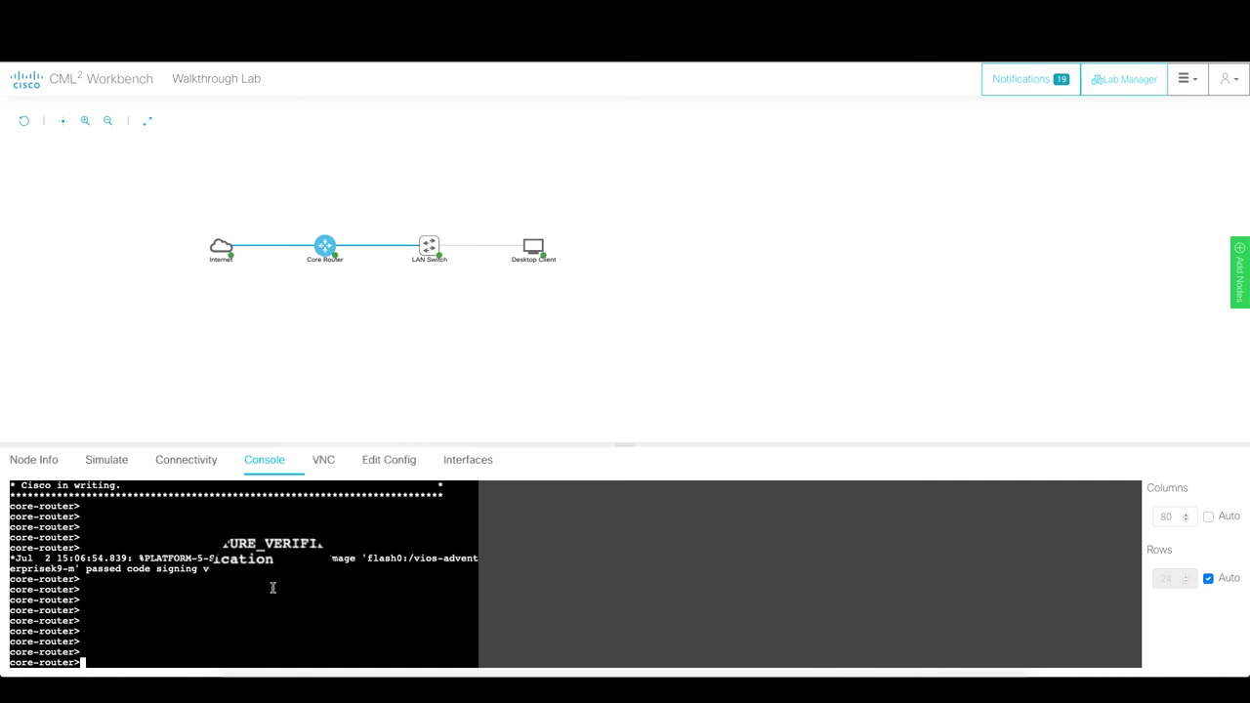
key("Return")
key("Return")
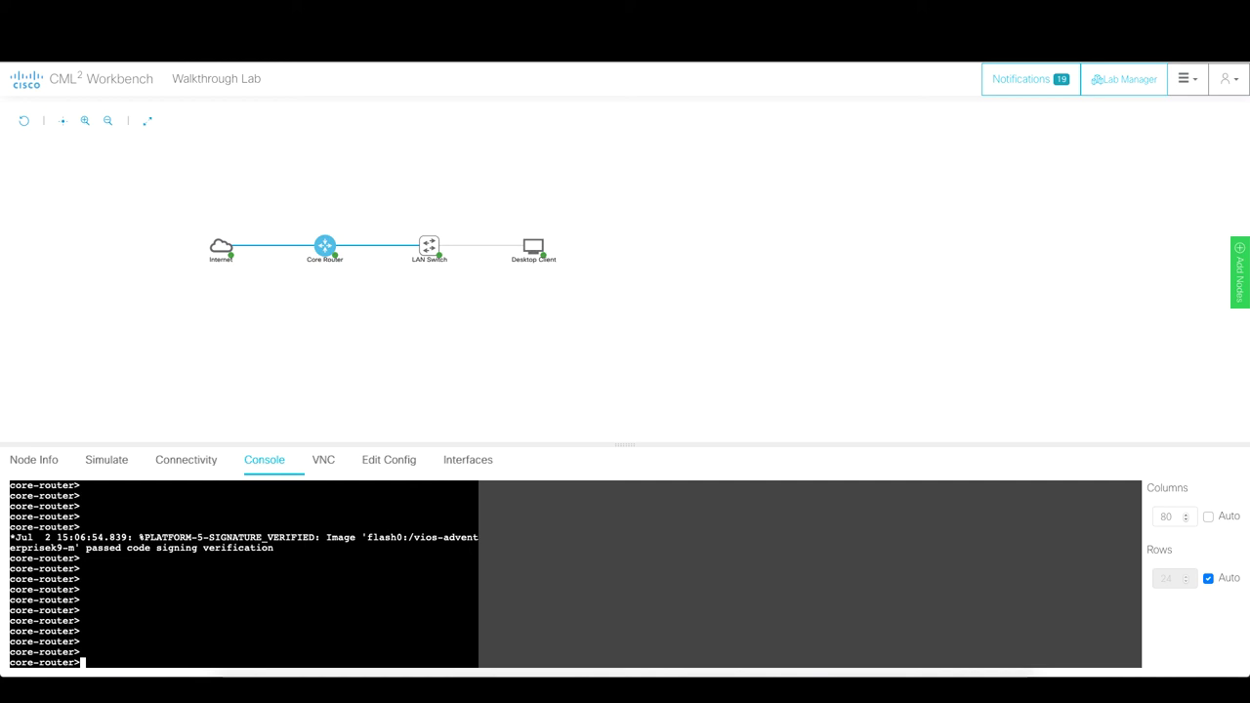
- Stop the entire Walkthrough Lab from the lab-wide Simulate controls
left_click(106, 459)
left_click(268, 355)
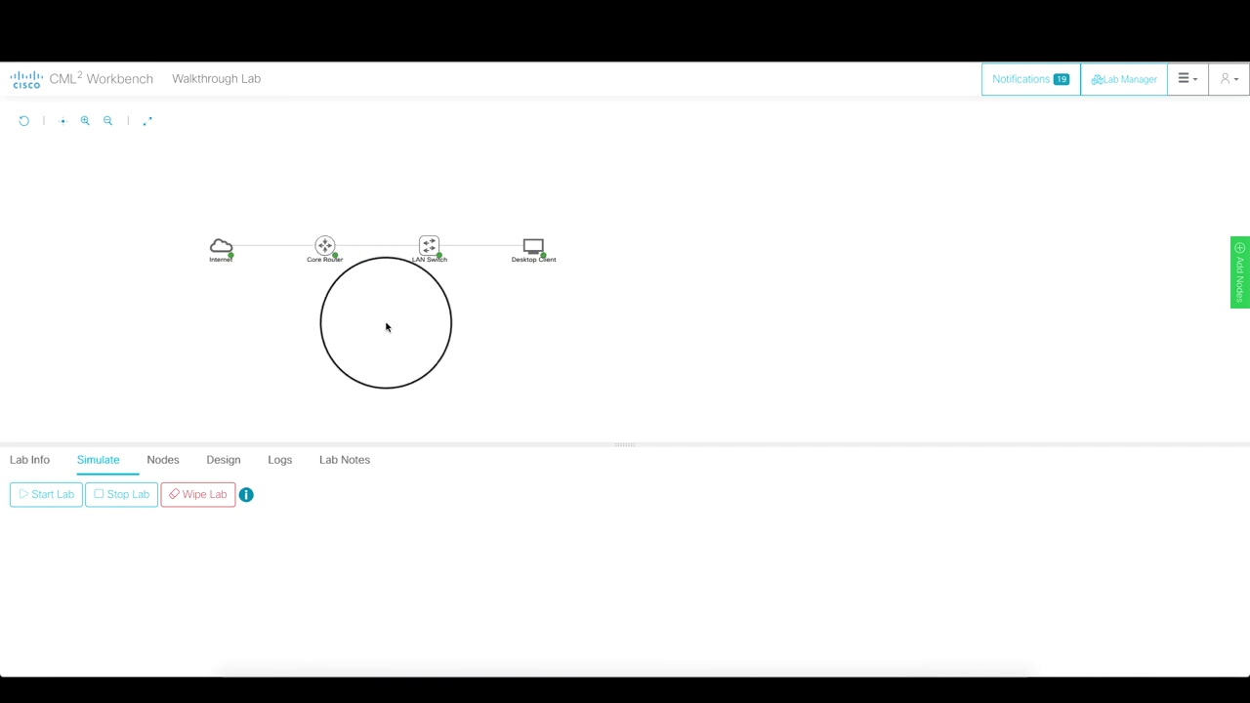
left_click(124, 493)
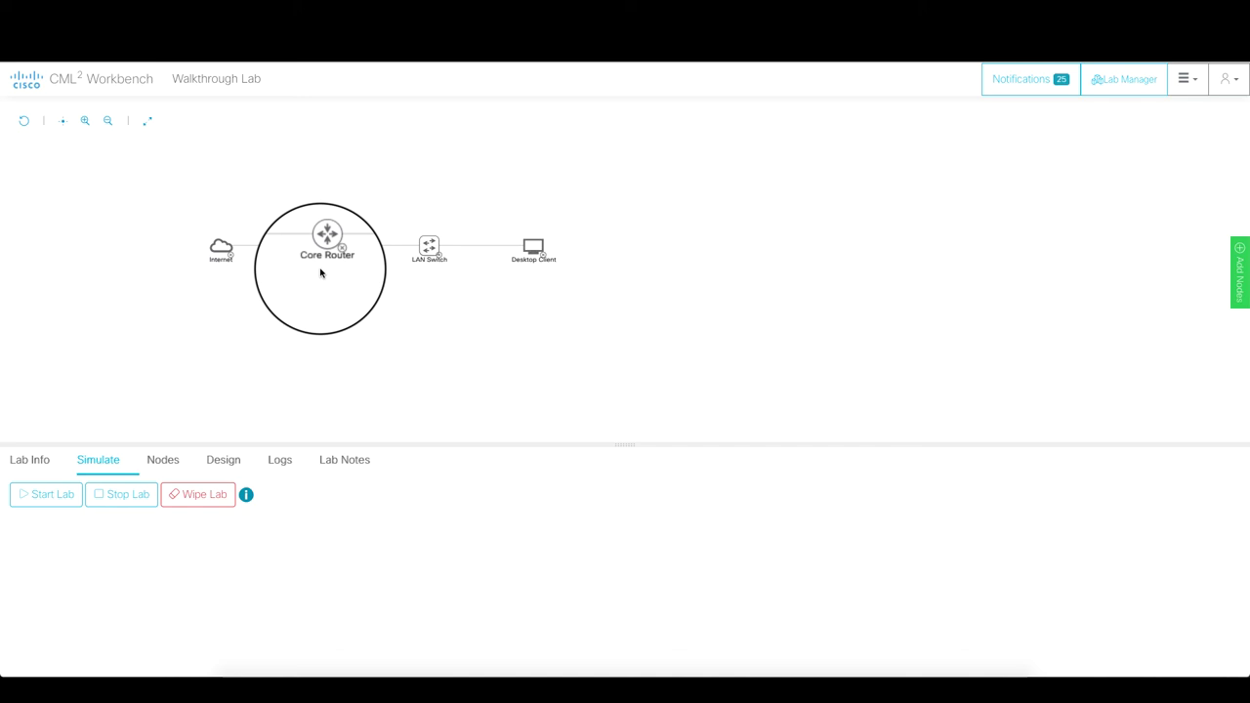
left_click(223, 252)
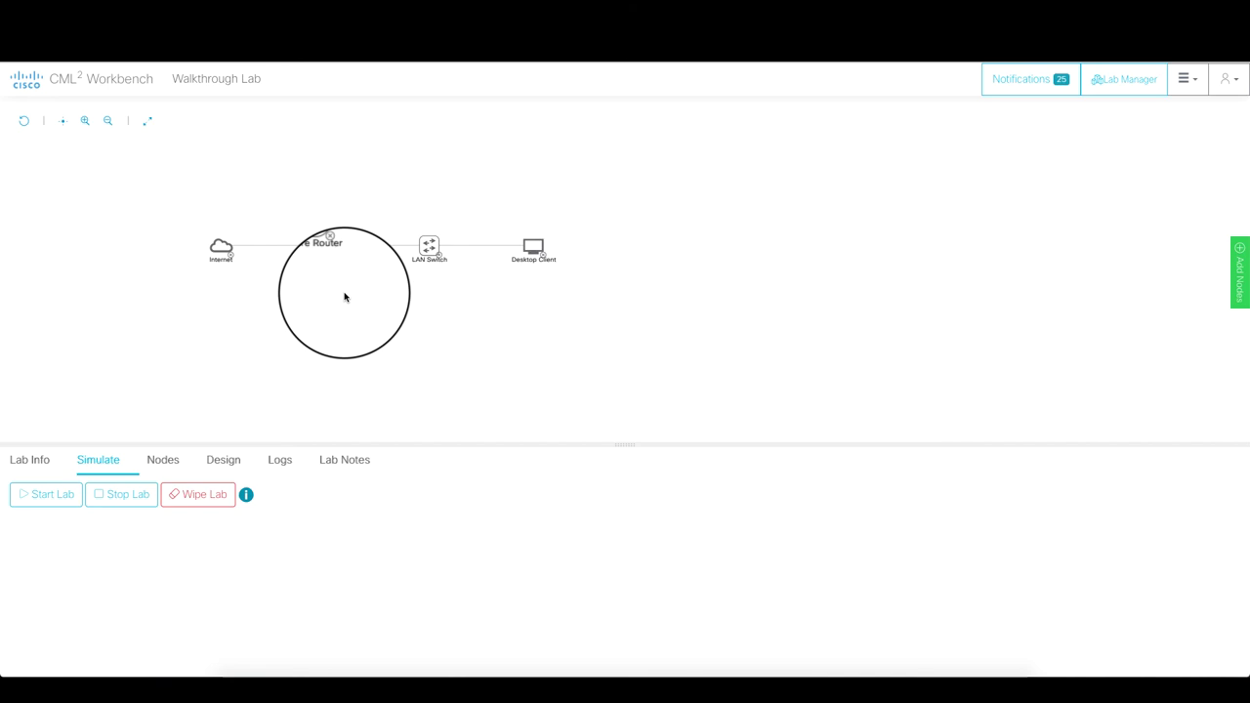
- Wipe the Internet node and confirm, returning it to DEFINED_ON_CORE
left_click(219, 253)
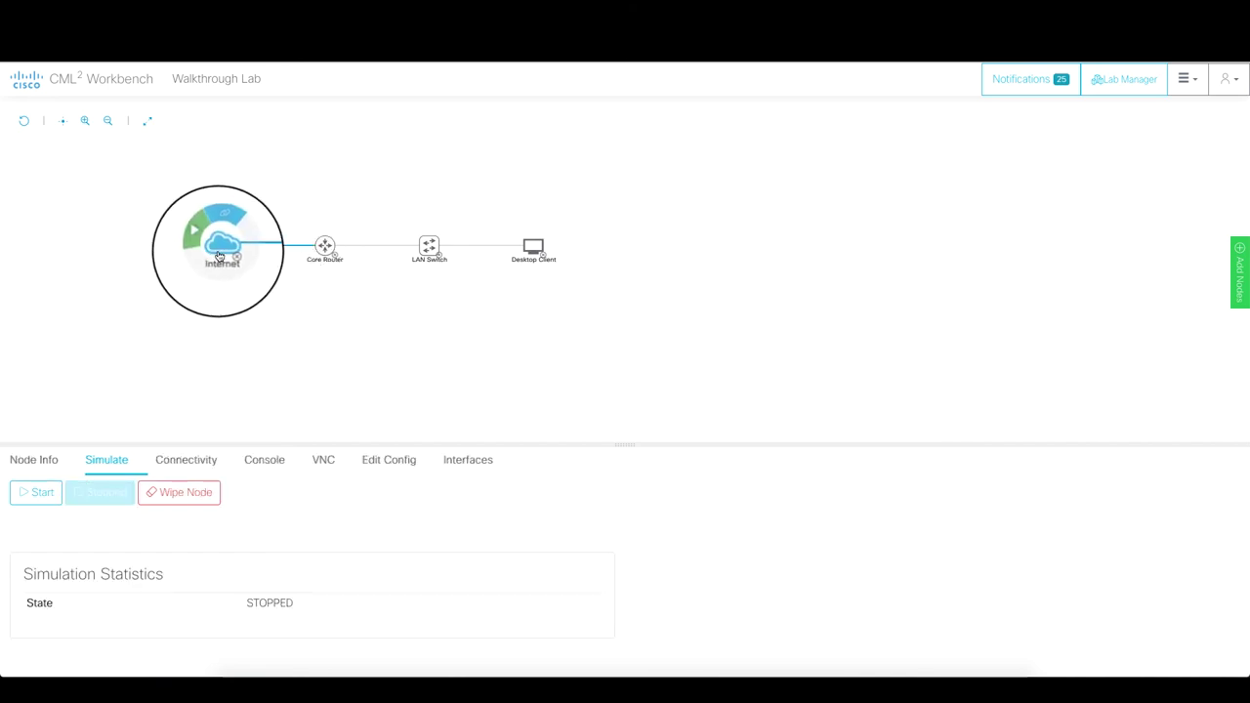
left_click(185, 493)
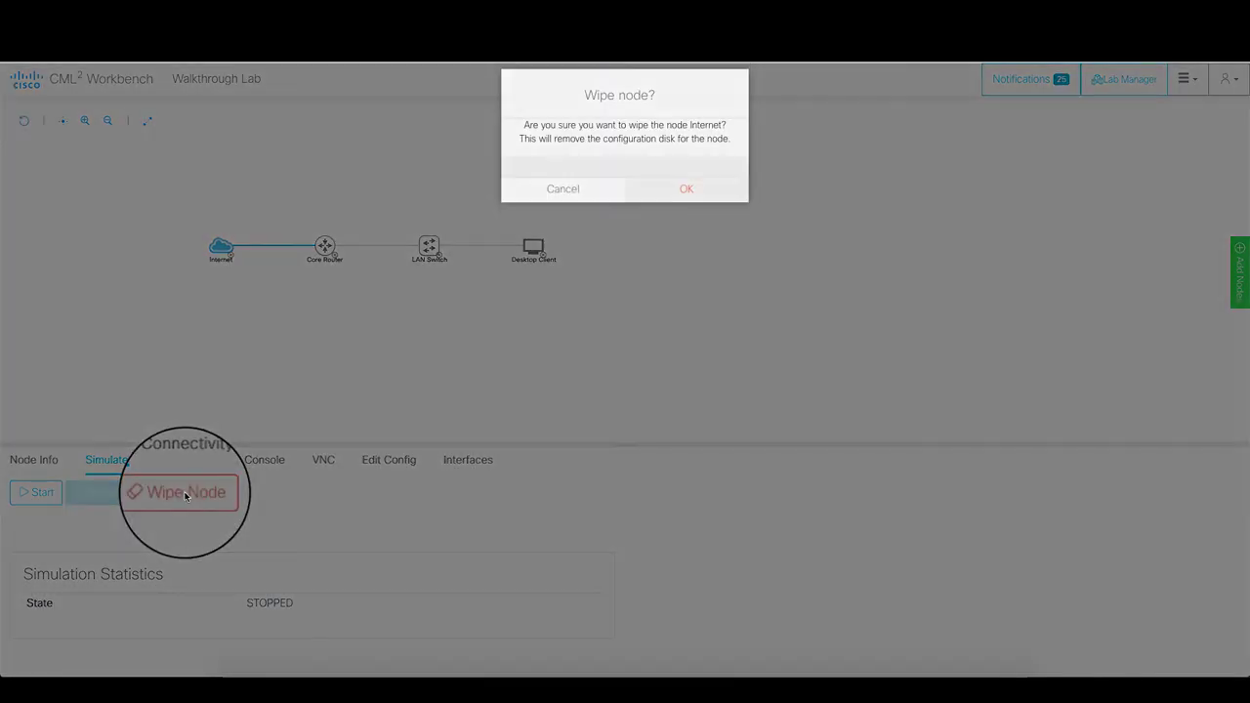
left_click(716, 196)
left_click(217, 245)
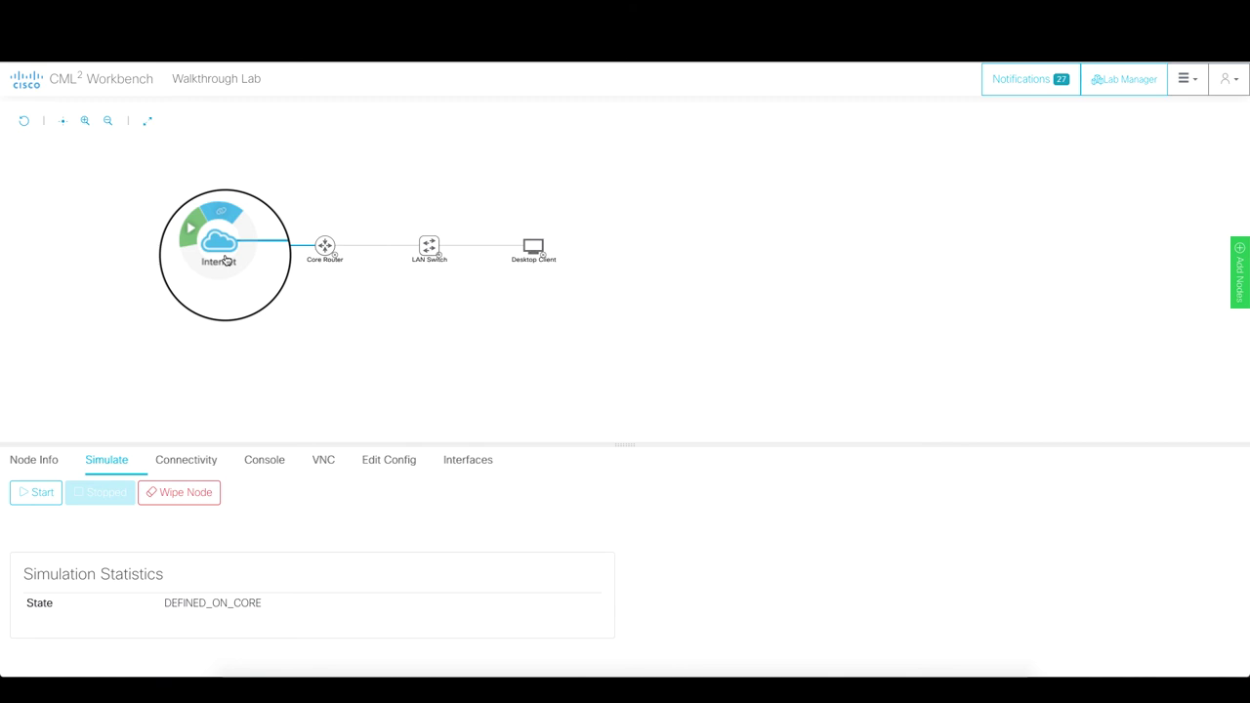
left_click(227, 263)
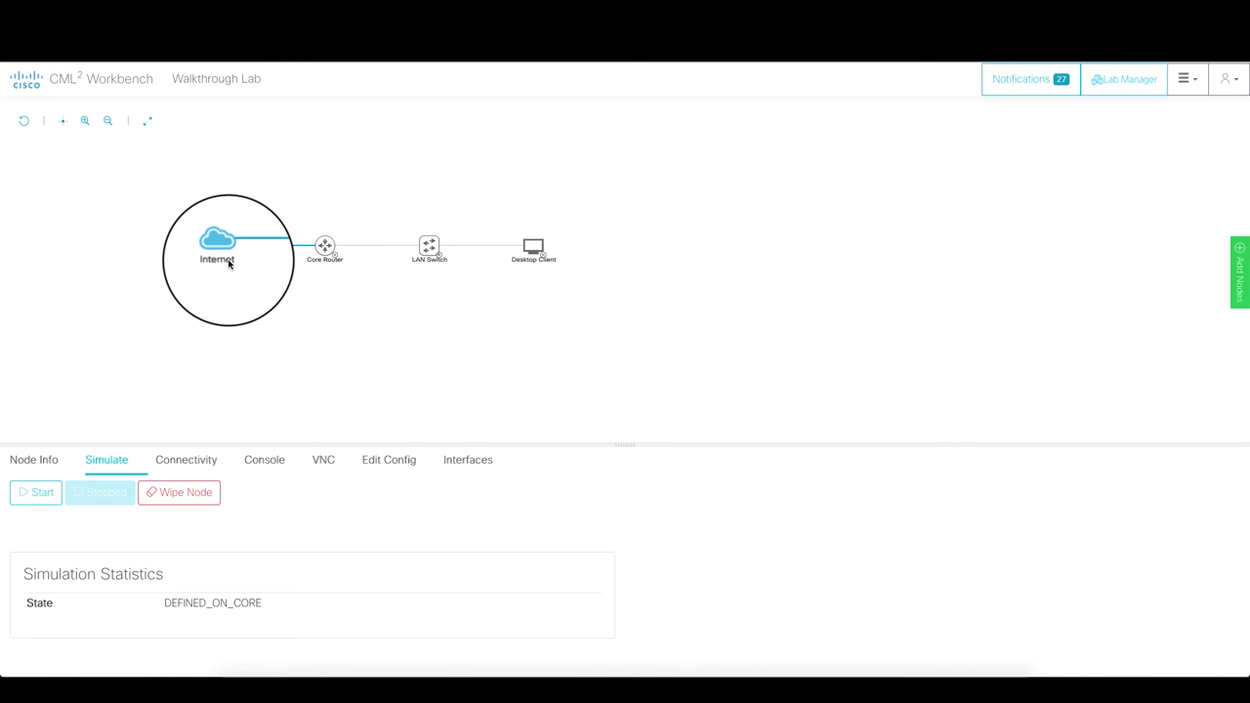
- Delete the Internet node from the topology via Node Info and confirm
left_click(325, 244)
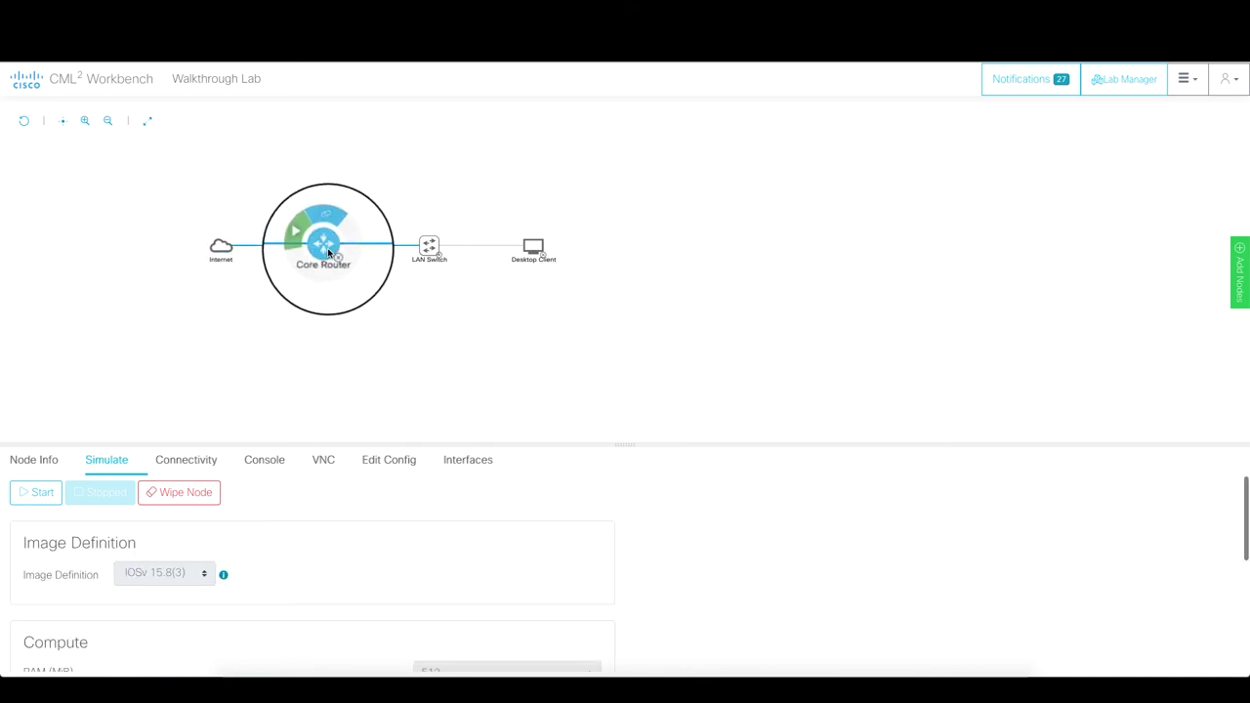
left_click(300, 305)
left_click(220, 245)
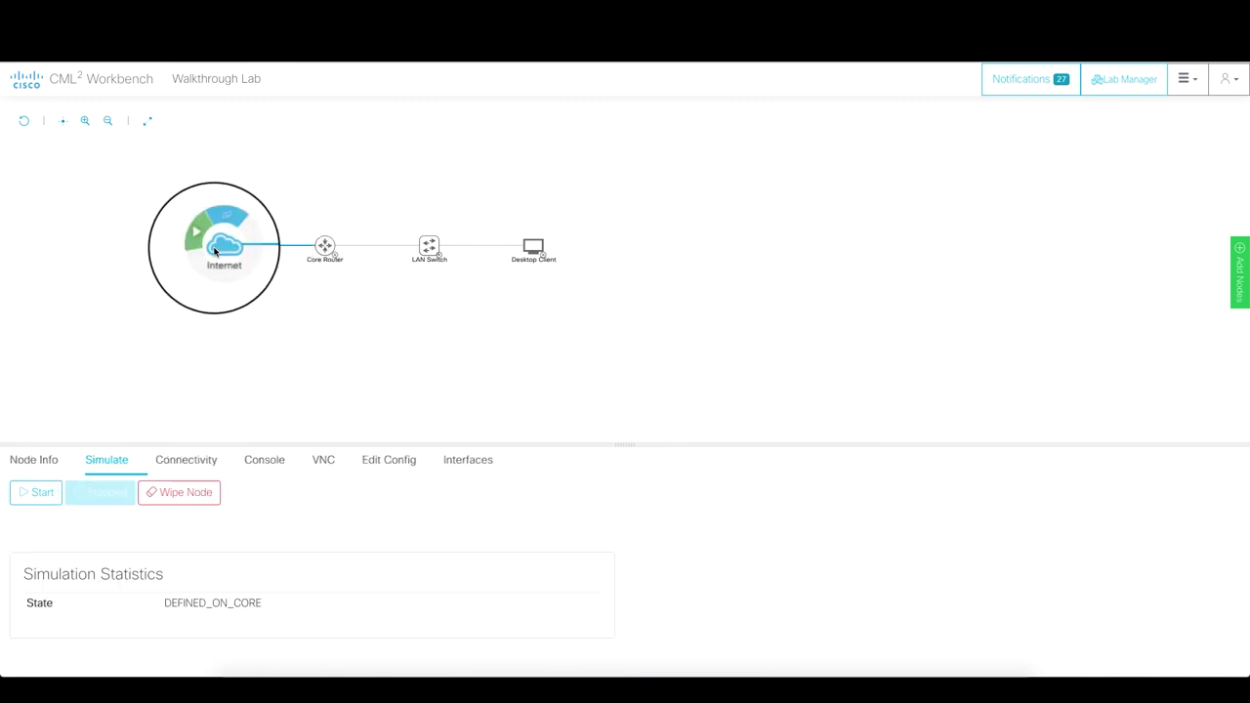
left_click(39, 460)
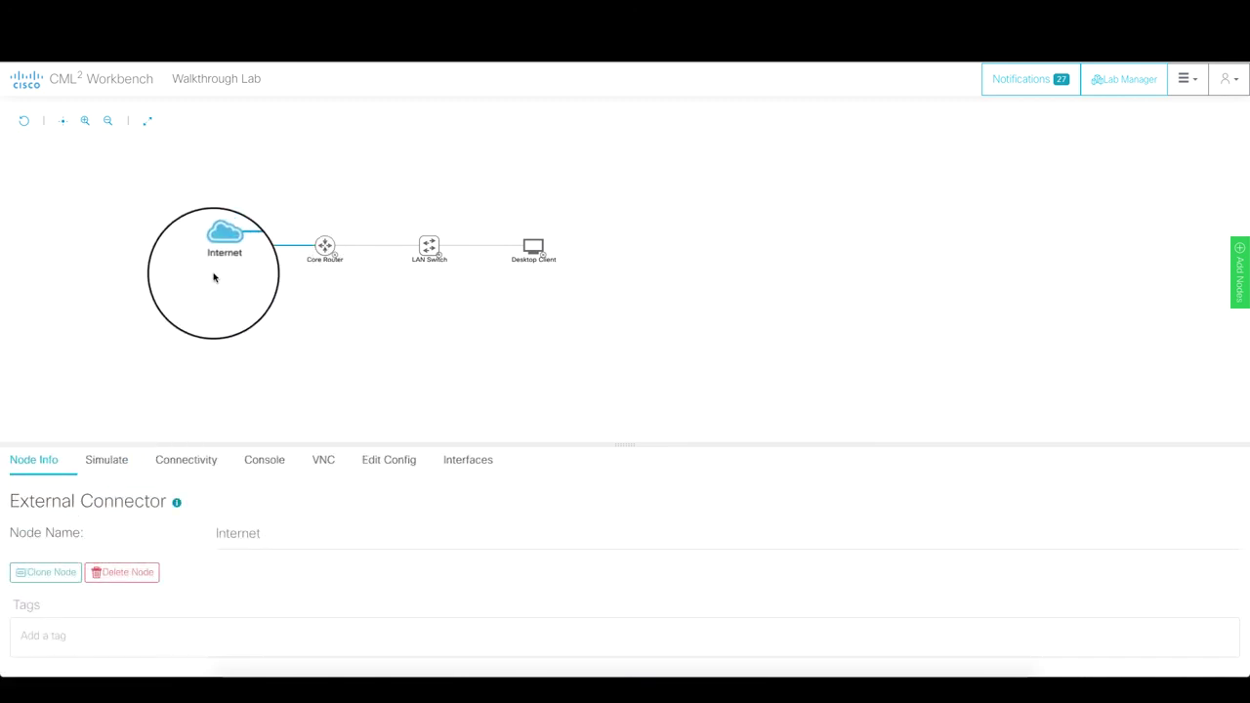
mouse_move(218, 255)
left_click(122, 572)
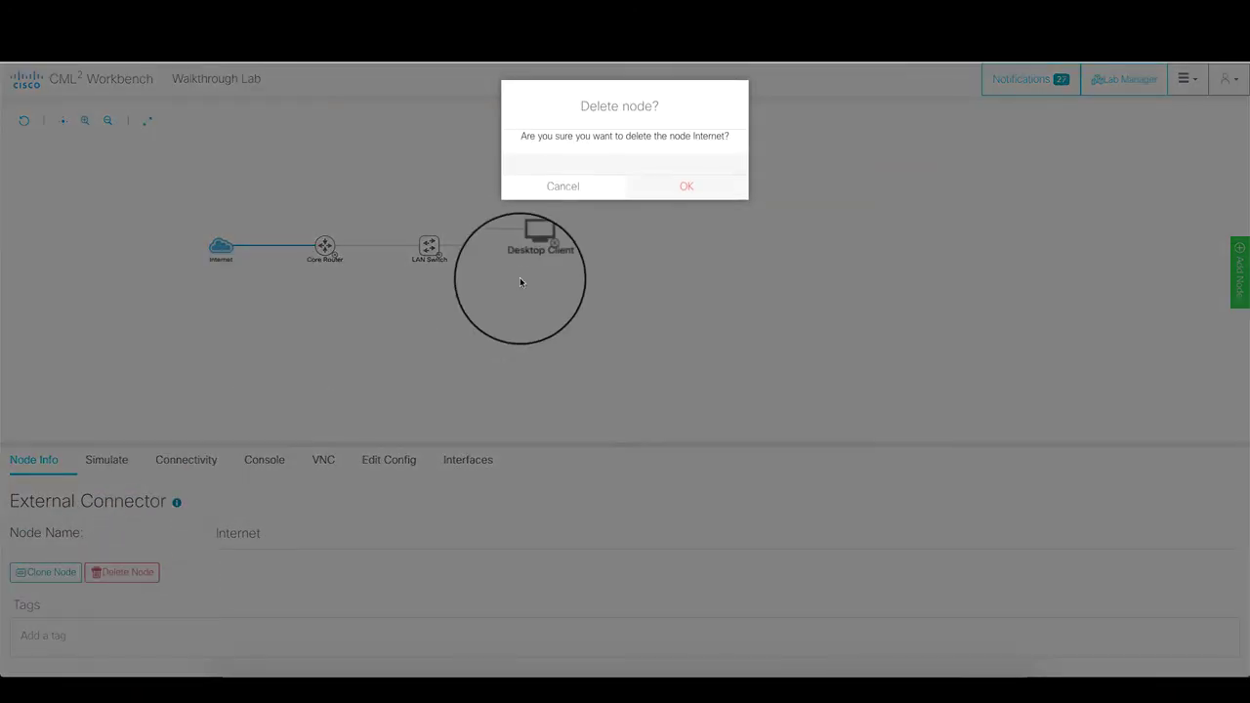
left_click(708, 194)
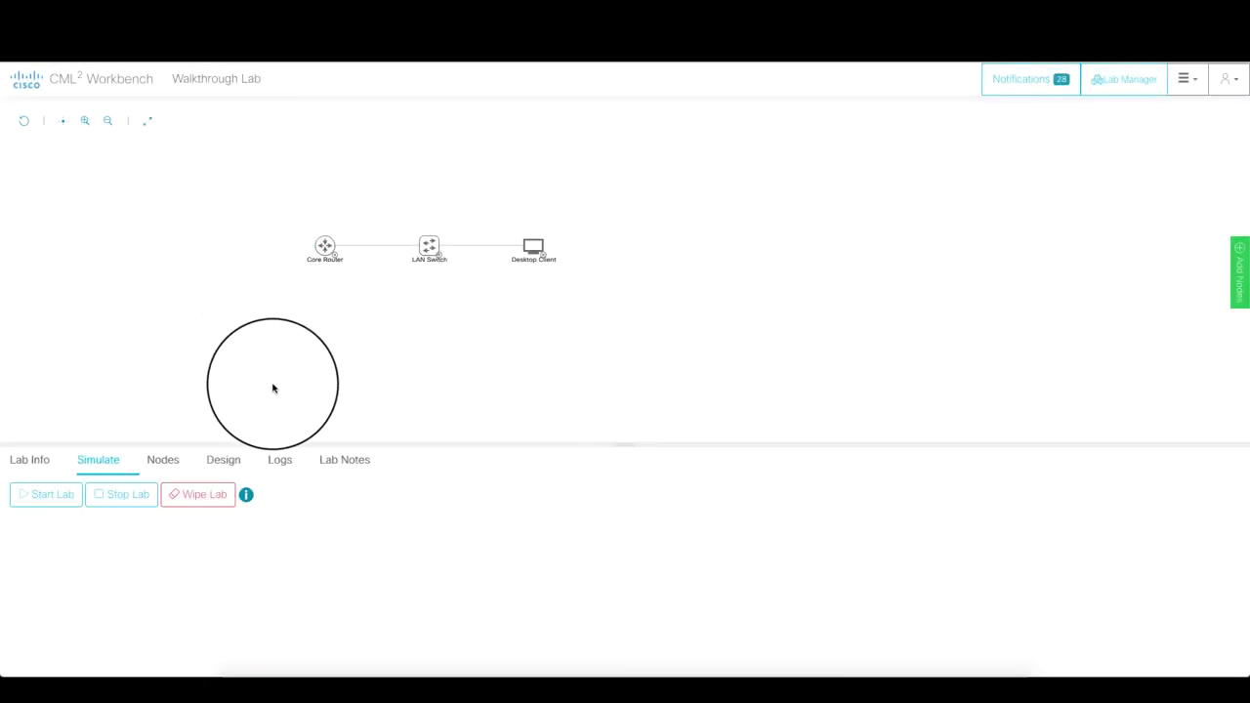
- Wipe the remaining lab of Core Router, LAN Switch and Desktop Client and confirm
left_click(193, 498)
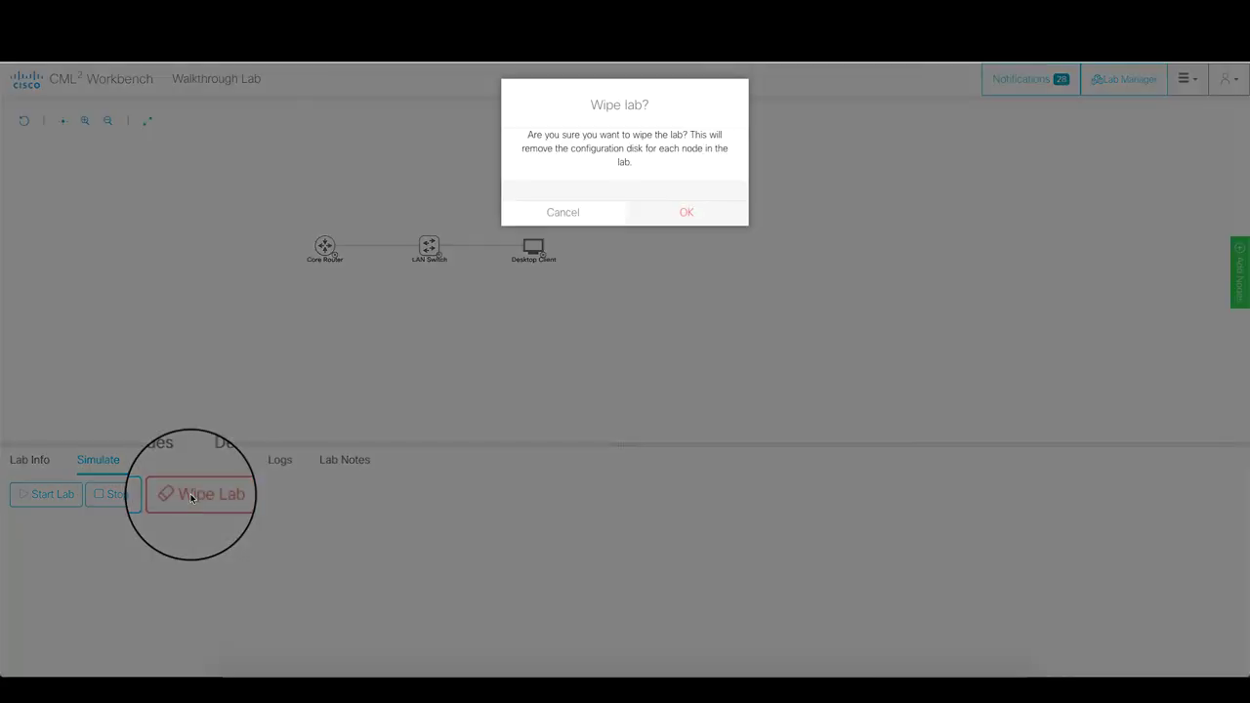
left_click(687, 216)
mouse_move(331, 259)
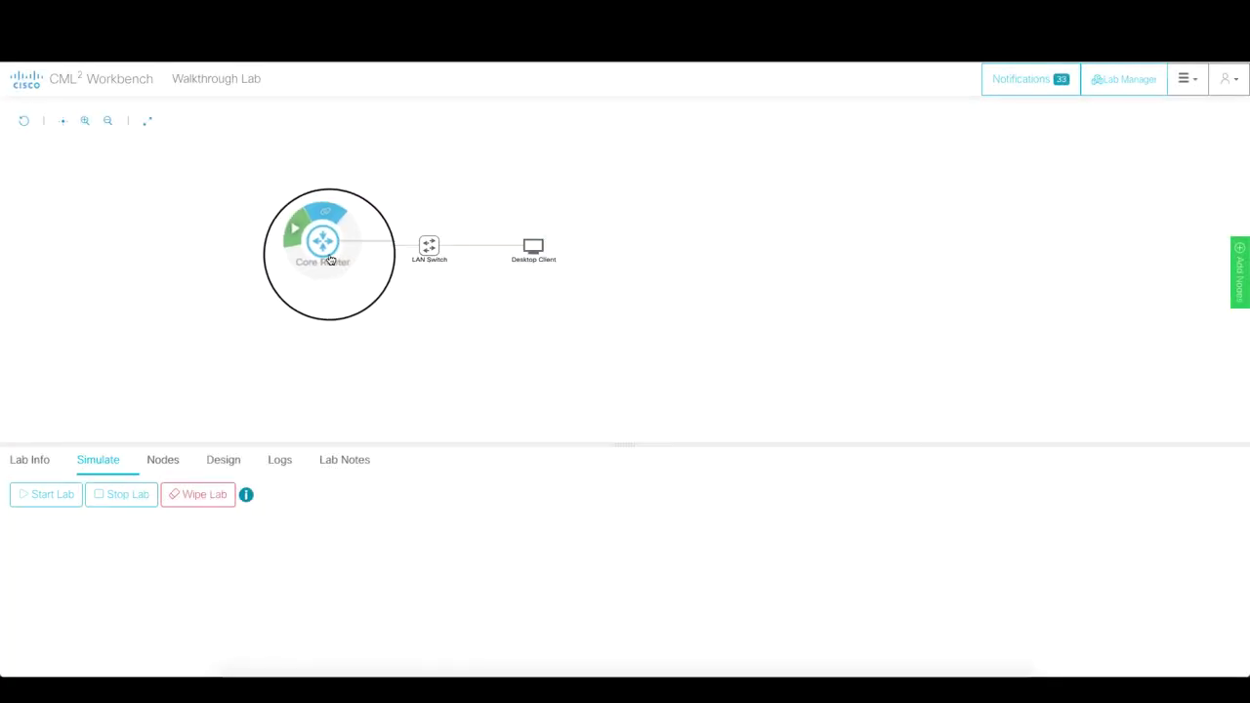
mouse_move(411, 253)
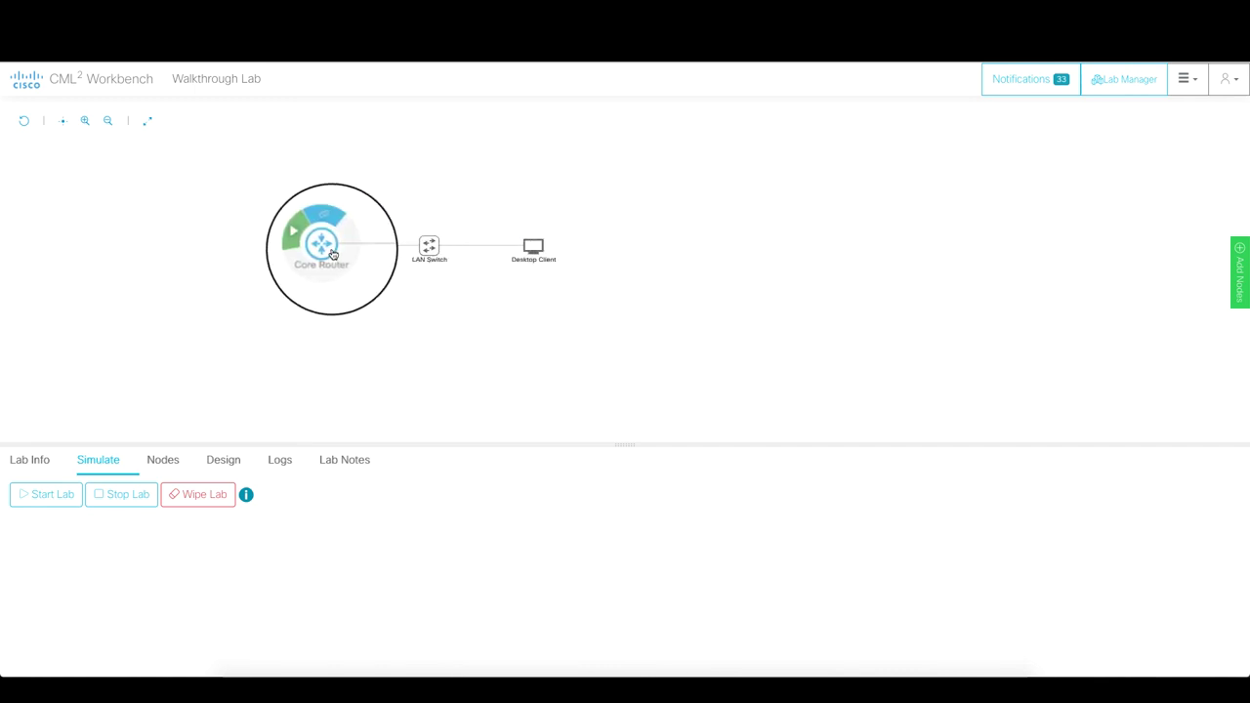
- Delete the Walkthrough Lab card from the Lab Manager and confirm
left_click(34, 82)
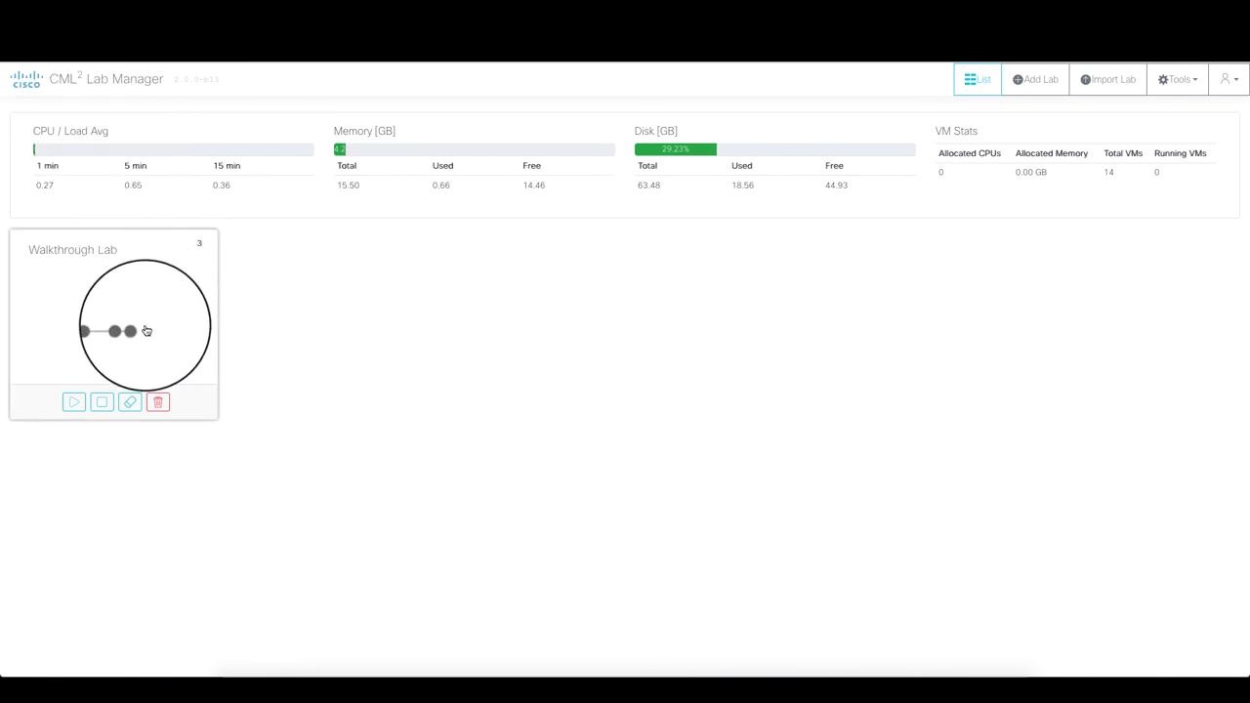
left_click(159, 403)
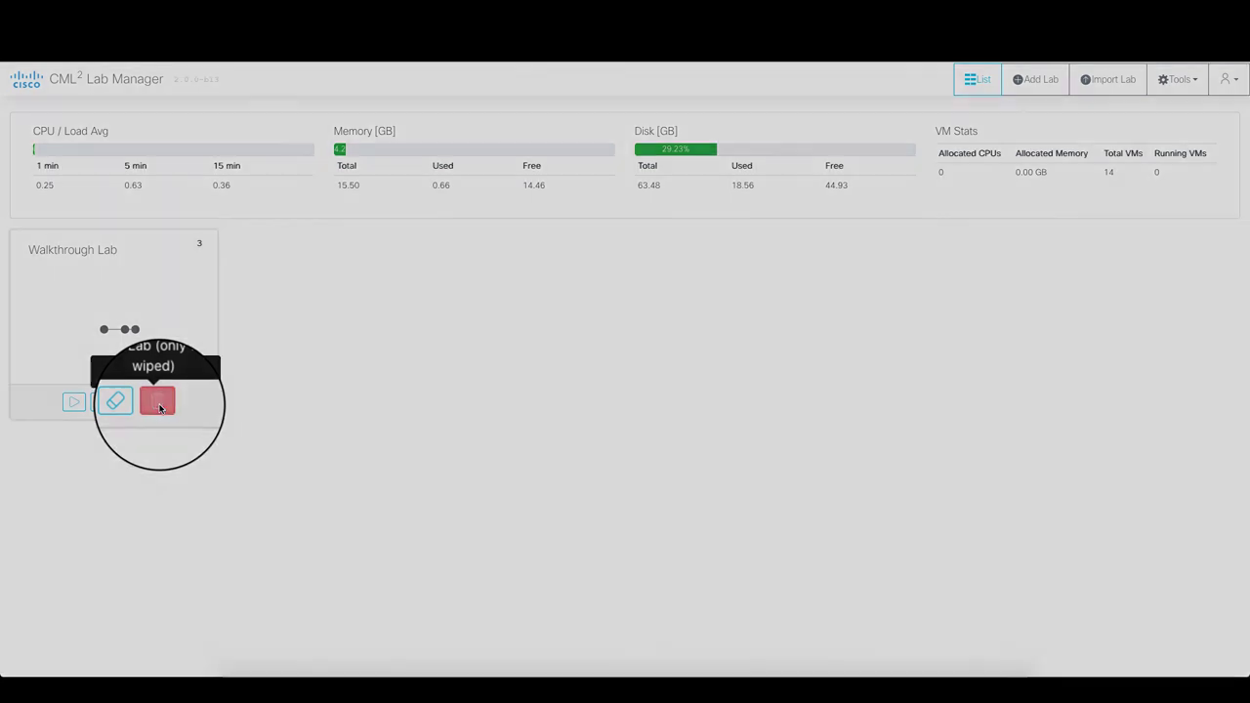
left_click(698, 188)
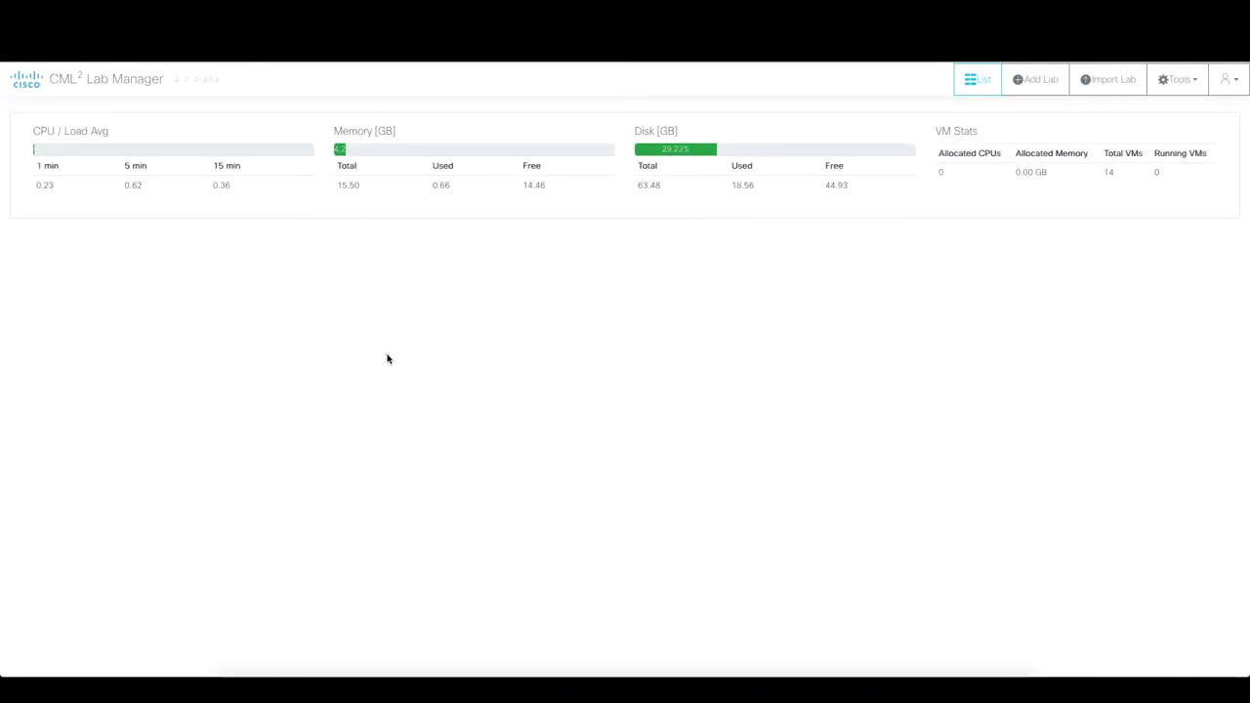